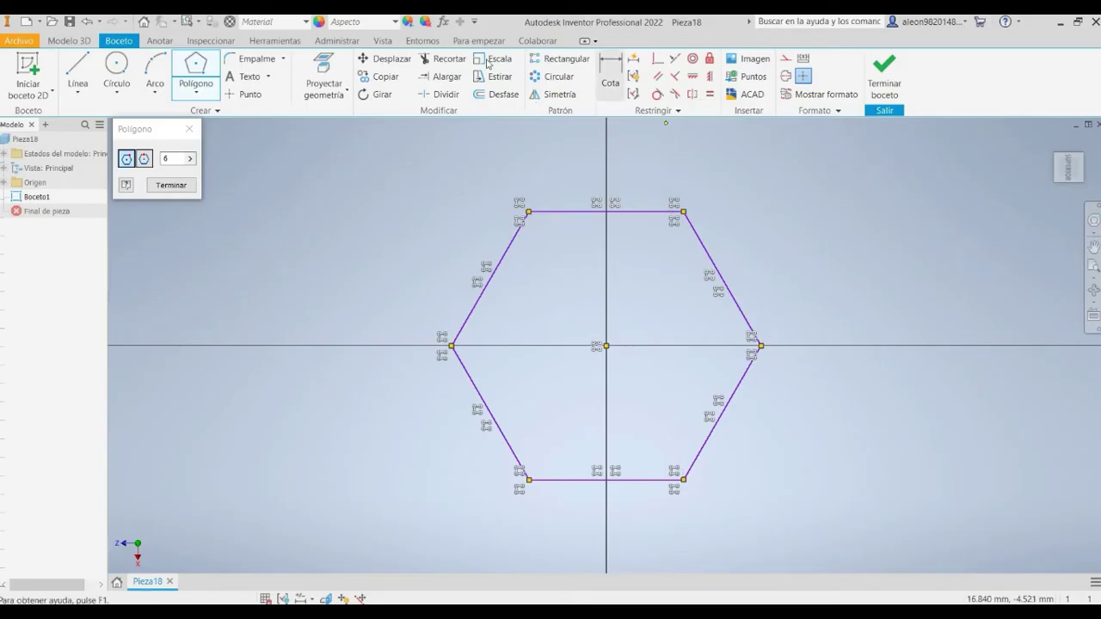
- Dimension the hexagon's distance across its two horizontal flats as 12 mm and finish the sketch
key("d")
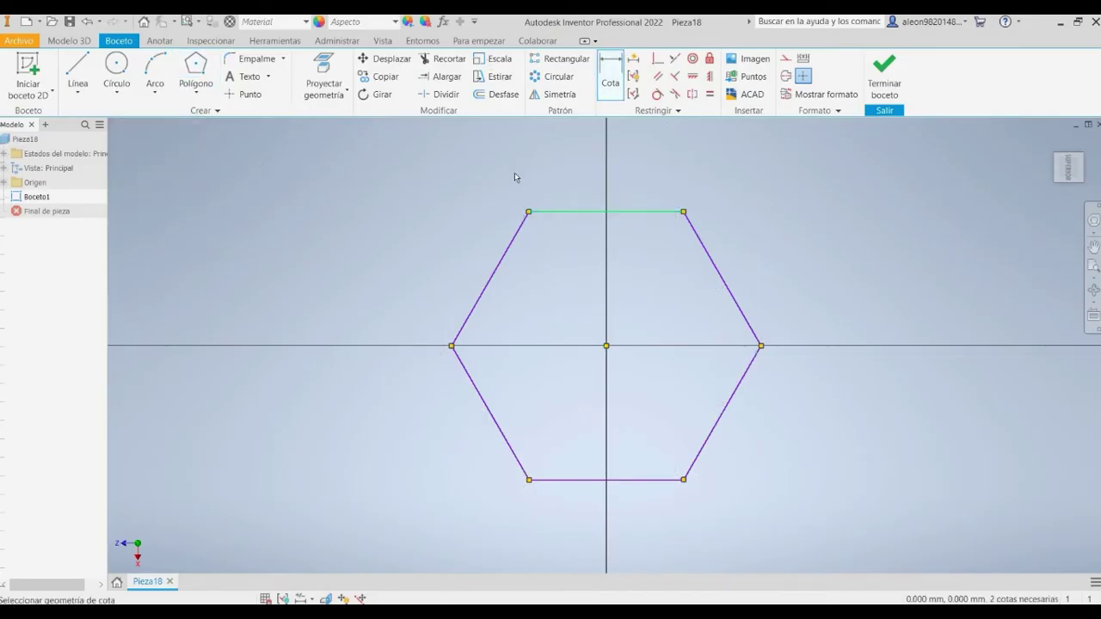
left_click(515, 176)
left_click(658, 480)
left_click(818, 314)
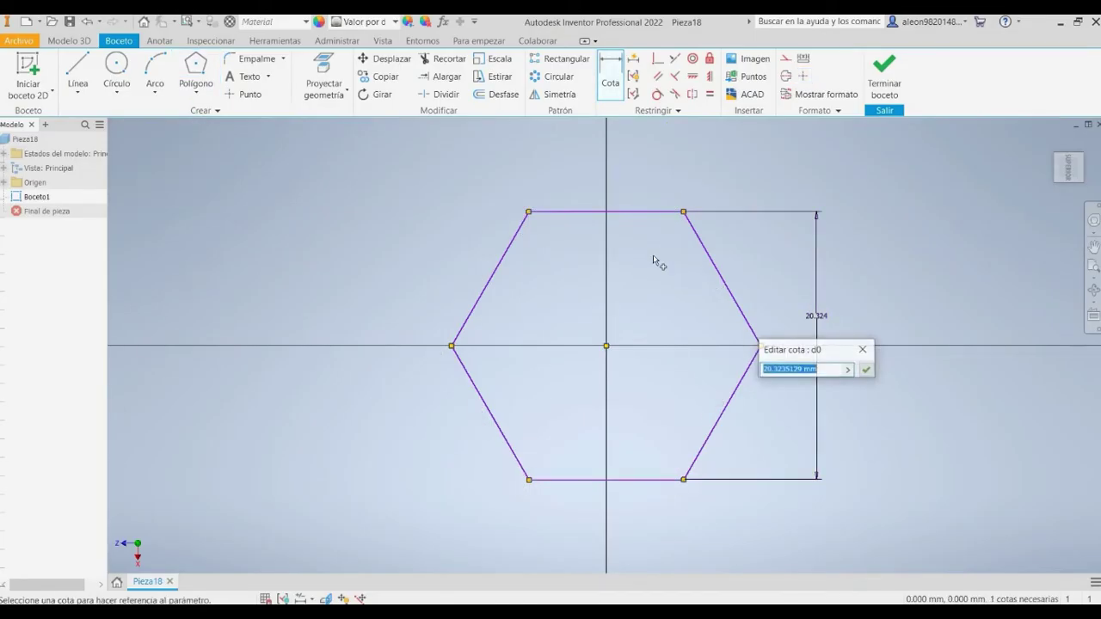
type("12")
key("Return")
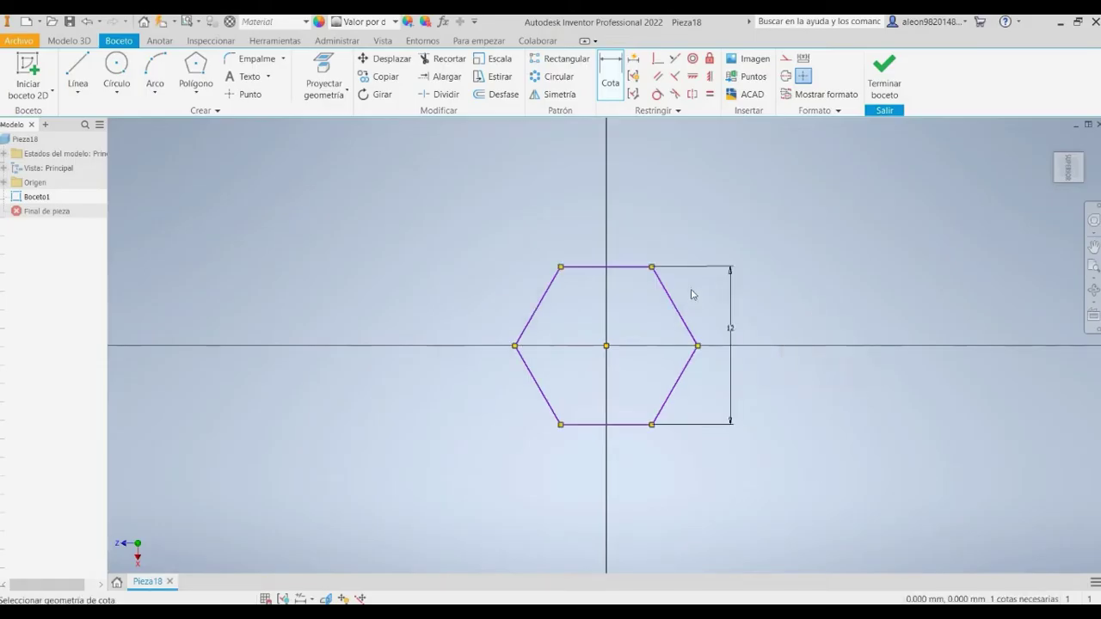
left_click(884, 73)
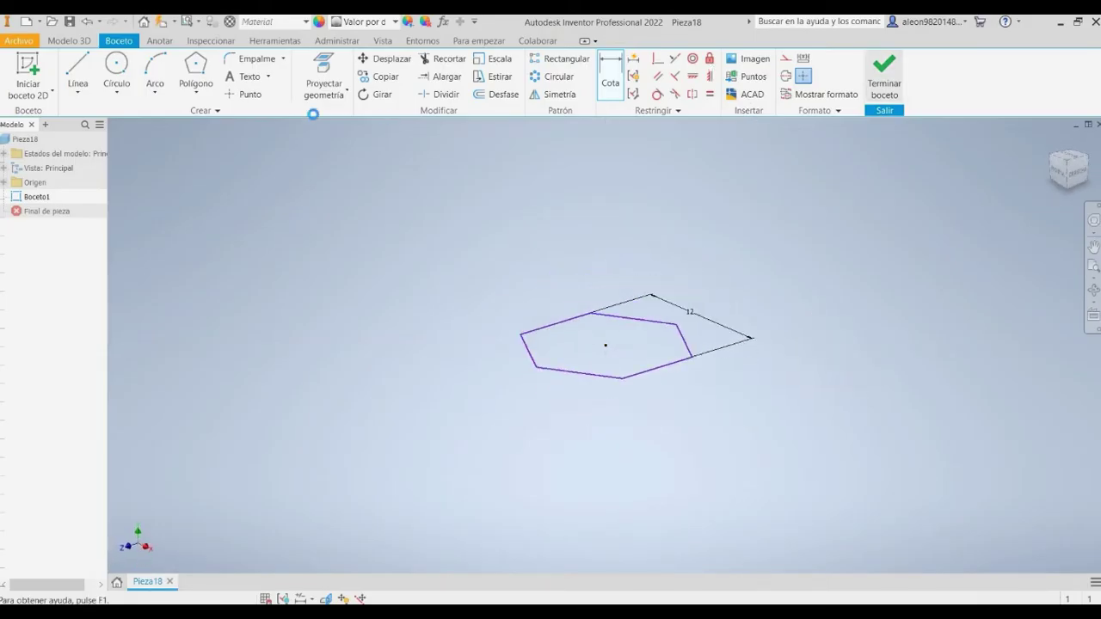
- Extrude the hexagon 5 mm symmetrically about its sketch plane
left_click(64, 60)
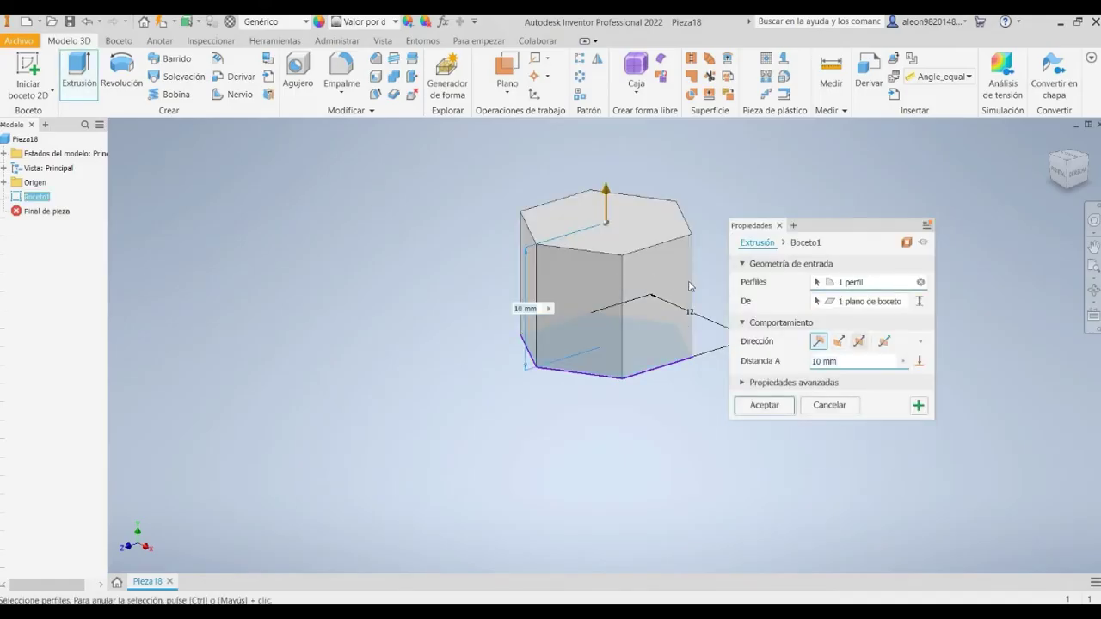
left_click(859, 341)
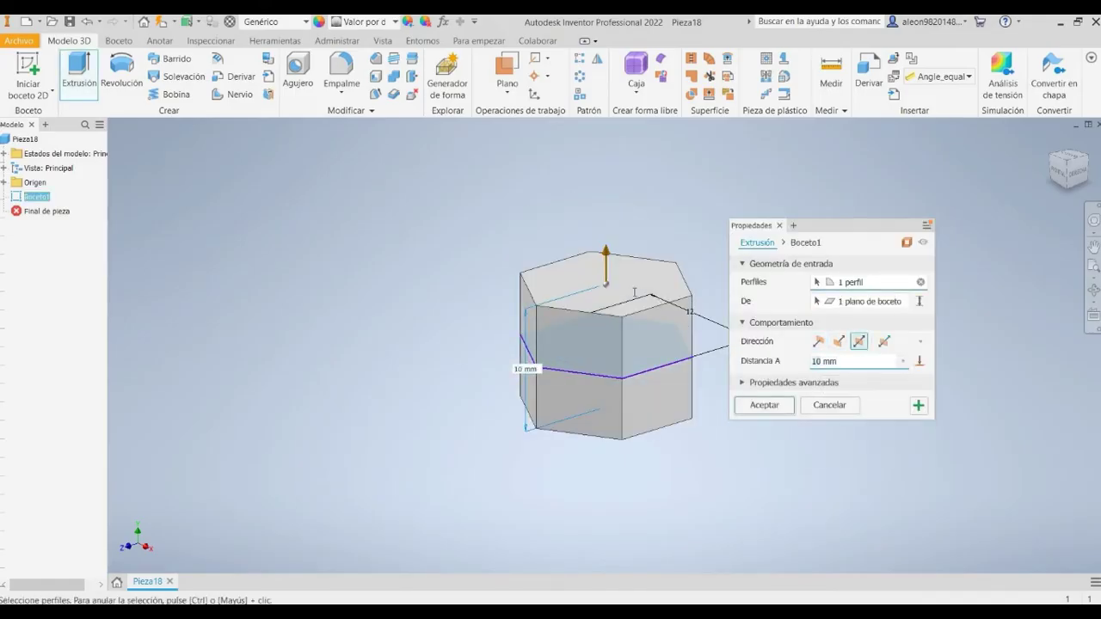
key("Return")
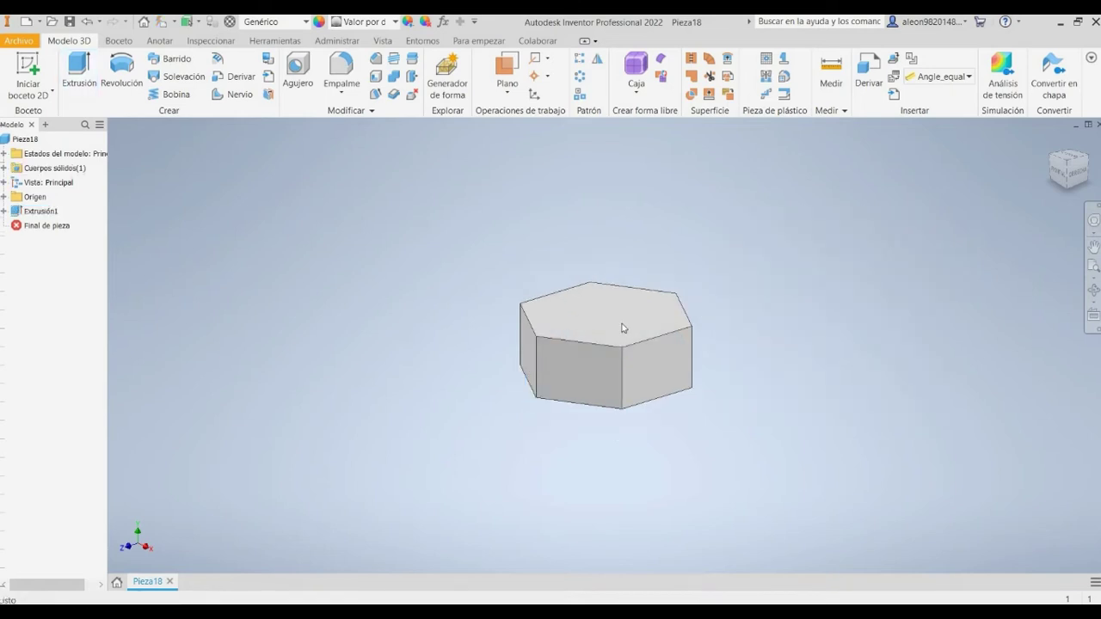
- Start a sketch on the hexagonal body's upper face and draw a circle about 8.1 mm in diameter centred on the origin
left_click(479, 255)
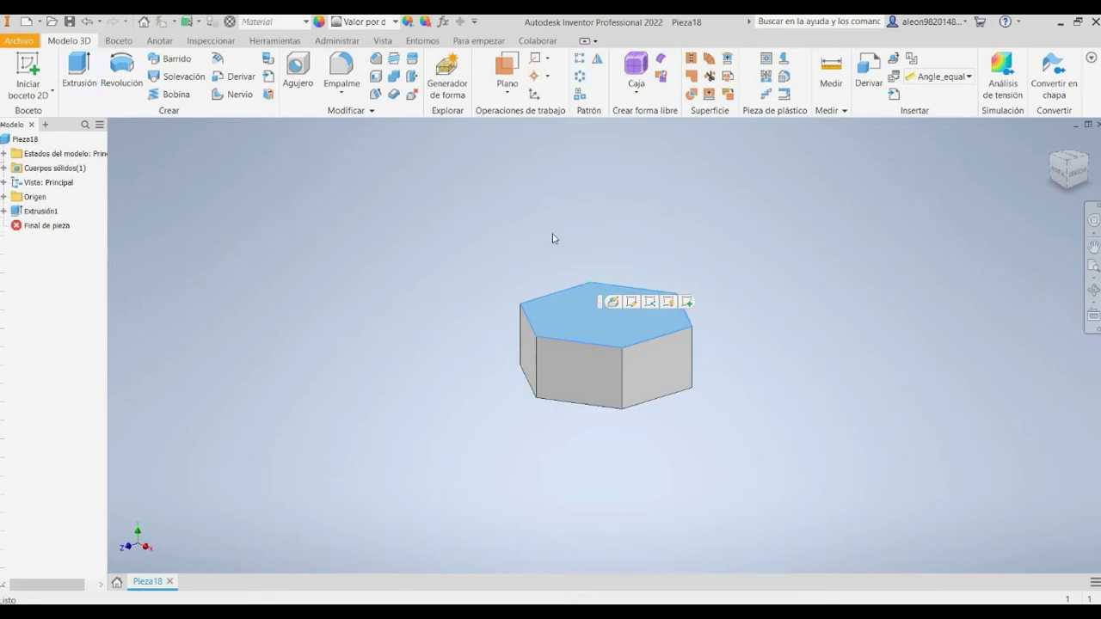
key("s")
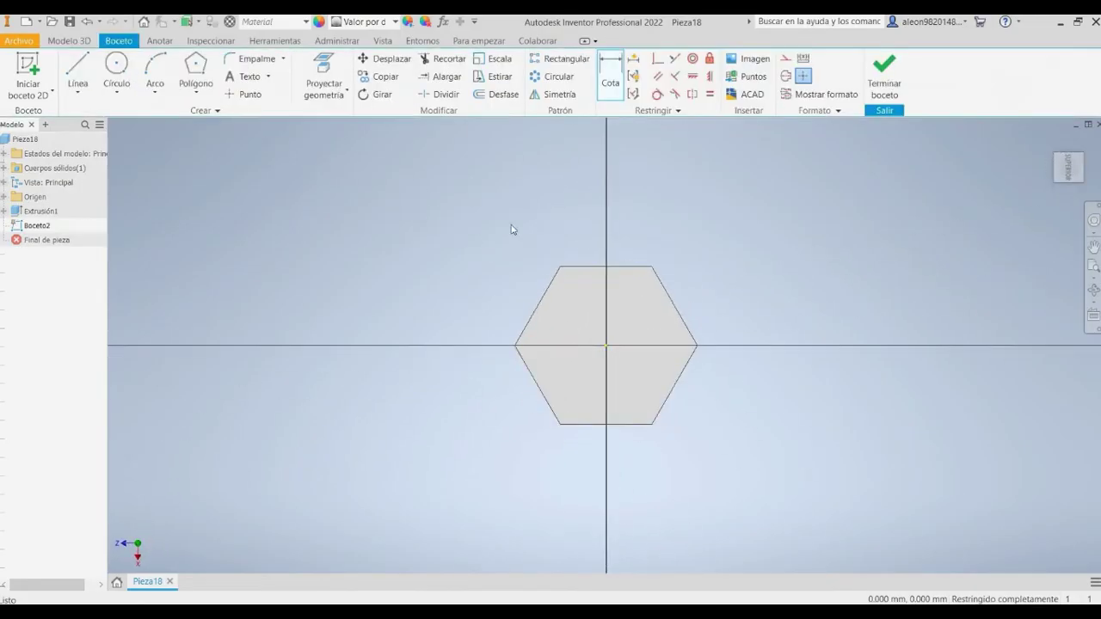
left_click(116, 71)
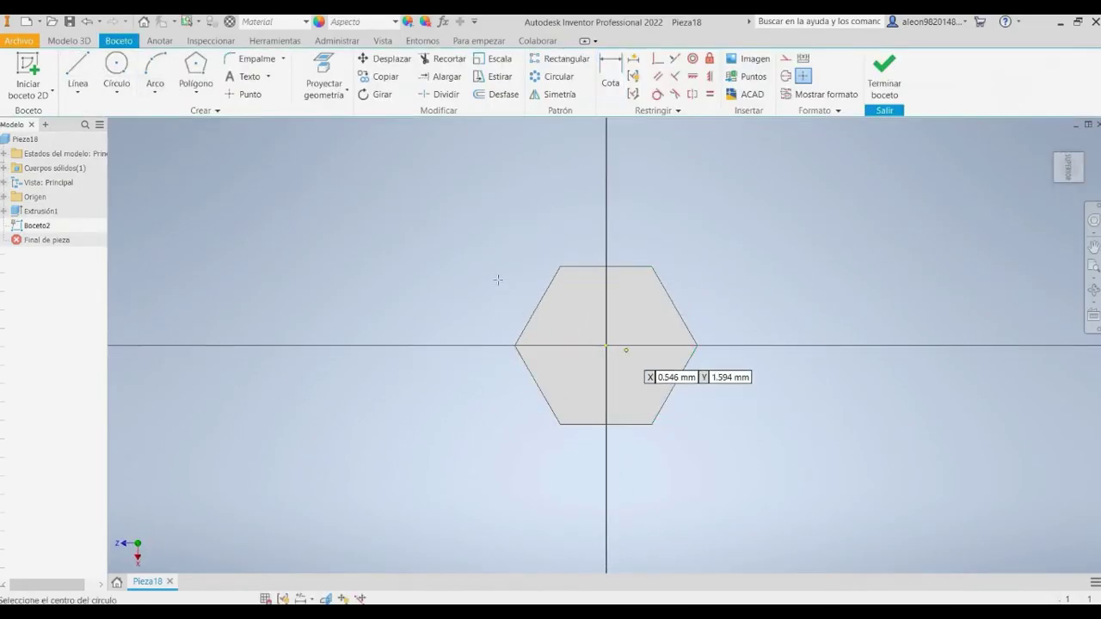
left_click(607, 346)
left_click(569, 311)
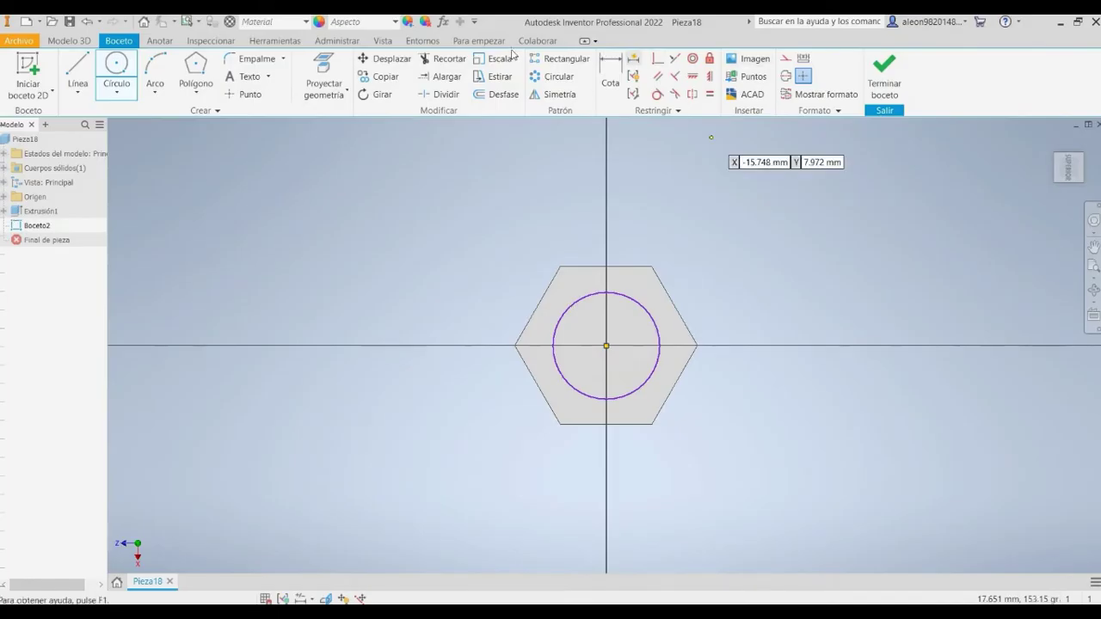
- Dimension the circle's diameter as 8 mm
left_click(610, 73)
left_click(635, 300)
left_click(712, 264)
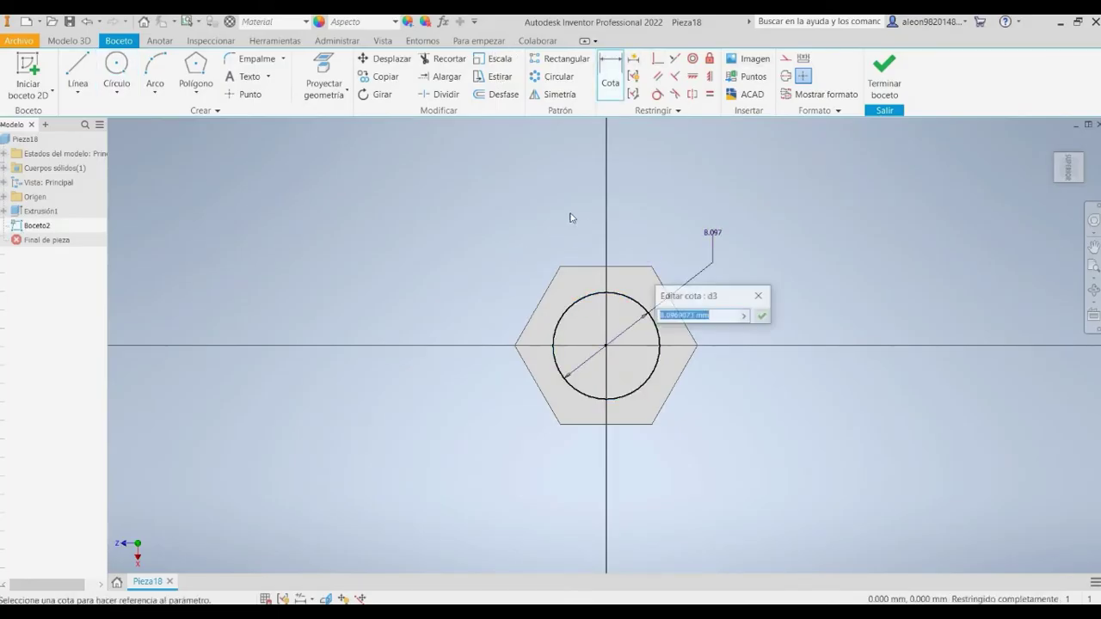
type("8")
key("Return")
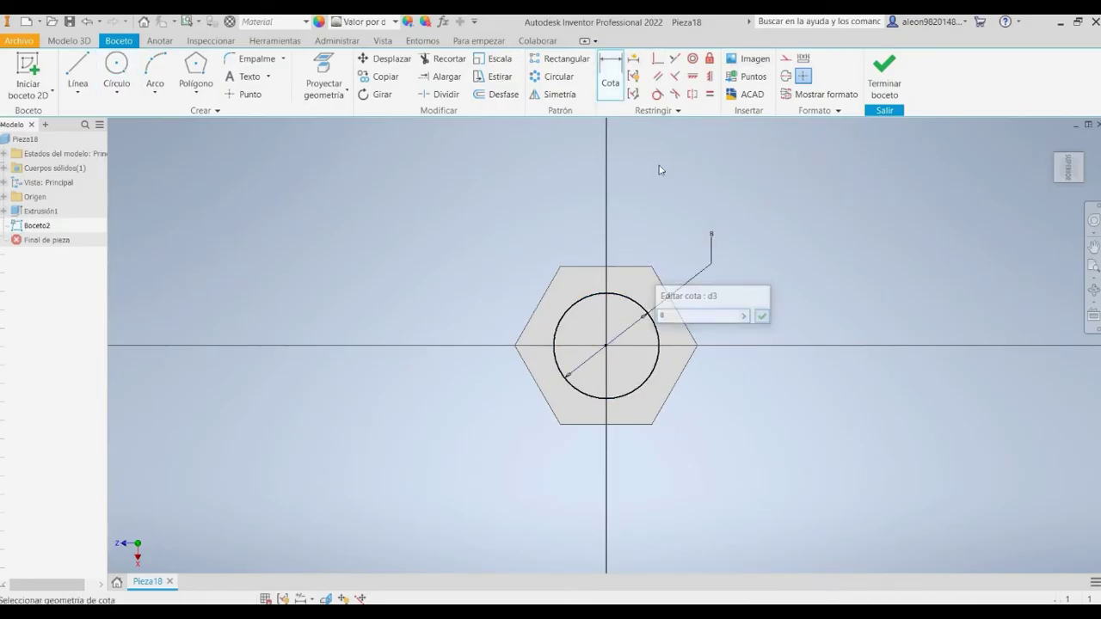
- Finish the circle sketch and extrude it as a cut through the full thickness of the hexagonal body
left_click(884, 76)
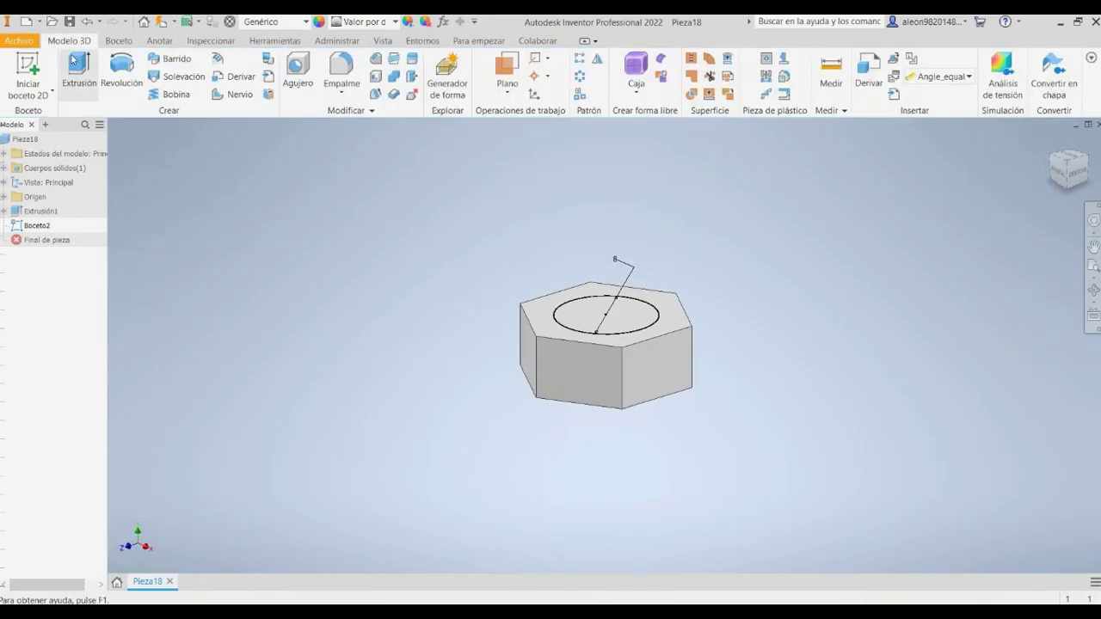
left_click(77, 73)
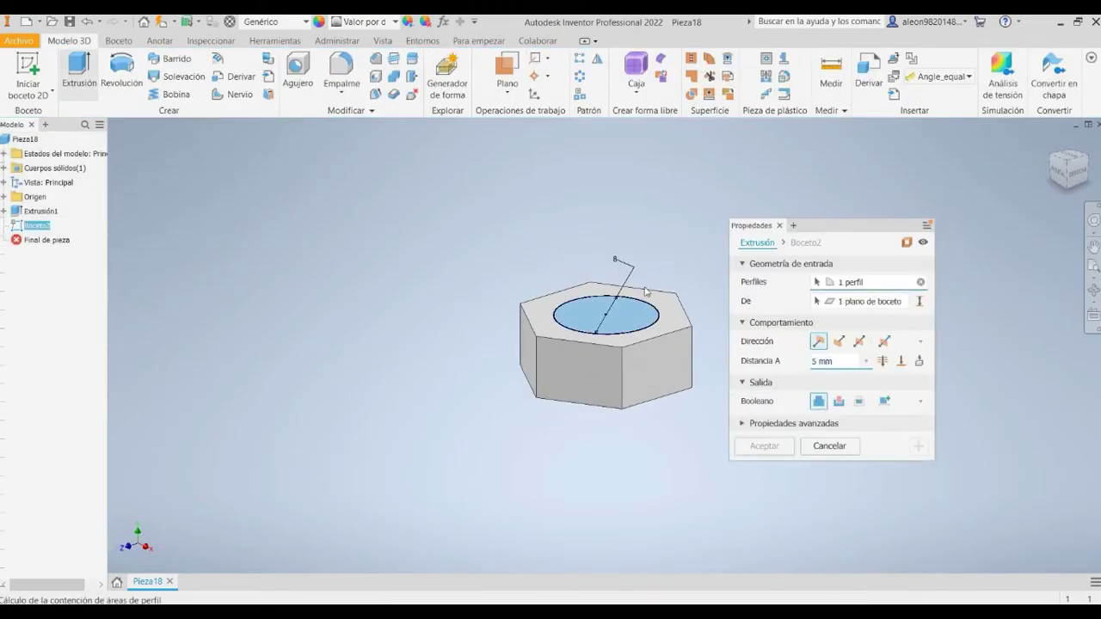
key("Return")
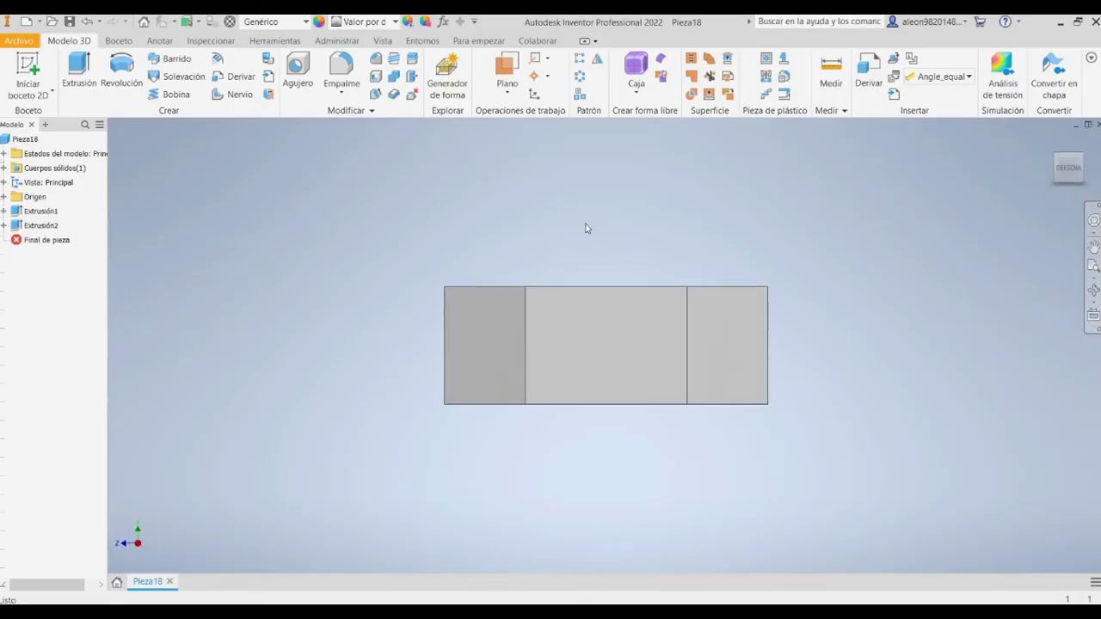
- Start a sketch on the YZ origin plane and slice the graphics to expose the nut's cross-section
left_click(3, 197)
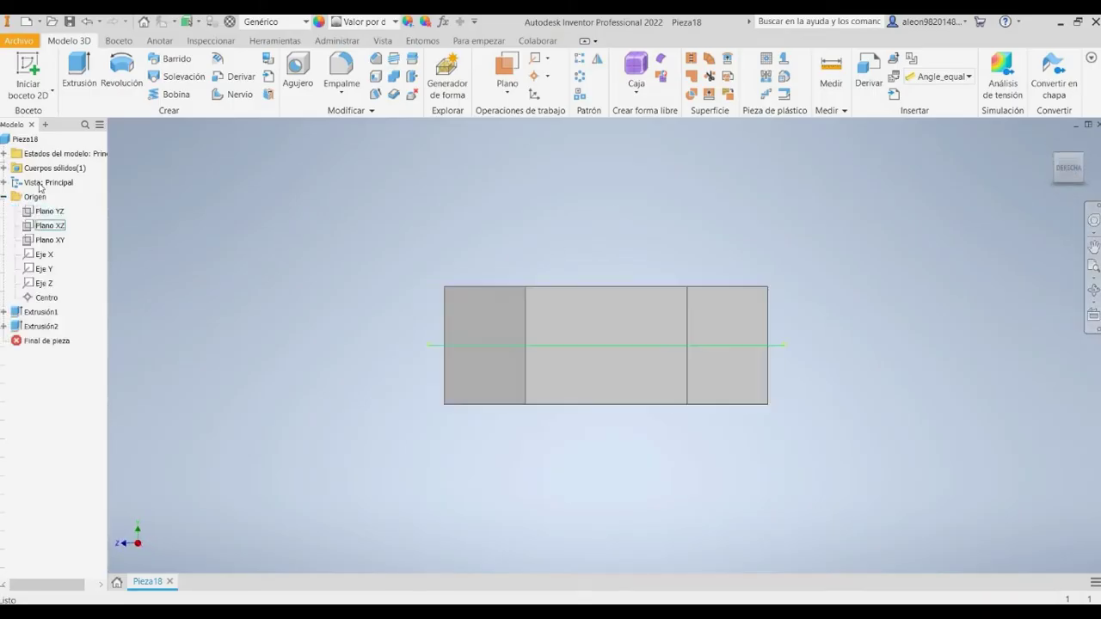
left_click(49, 211)
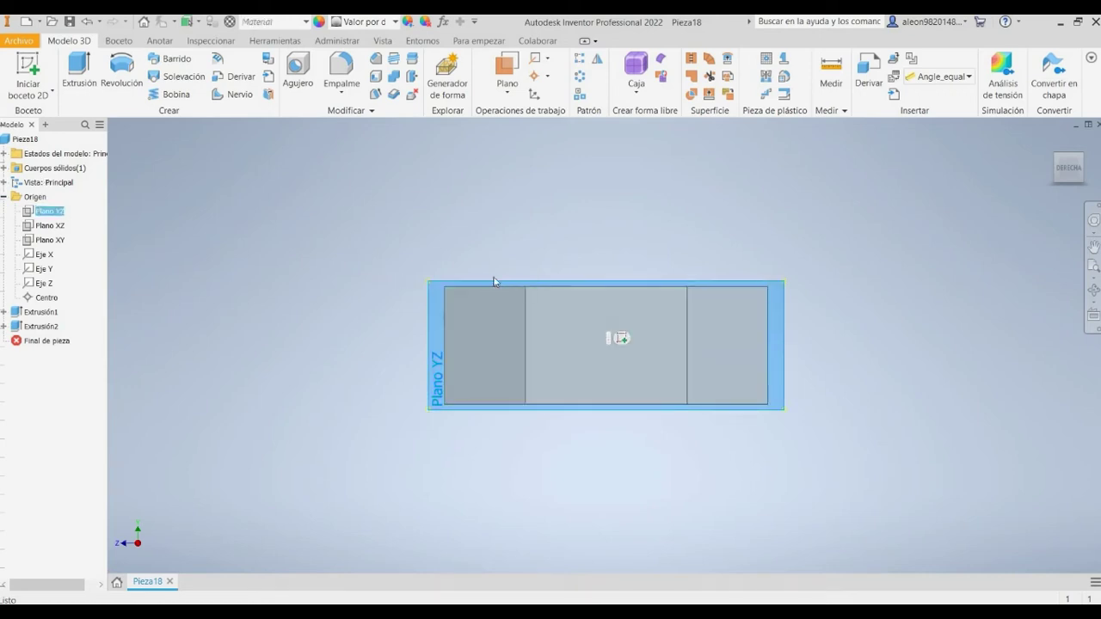
key("s")
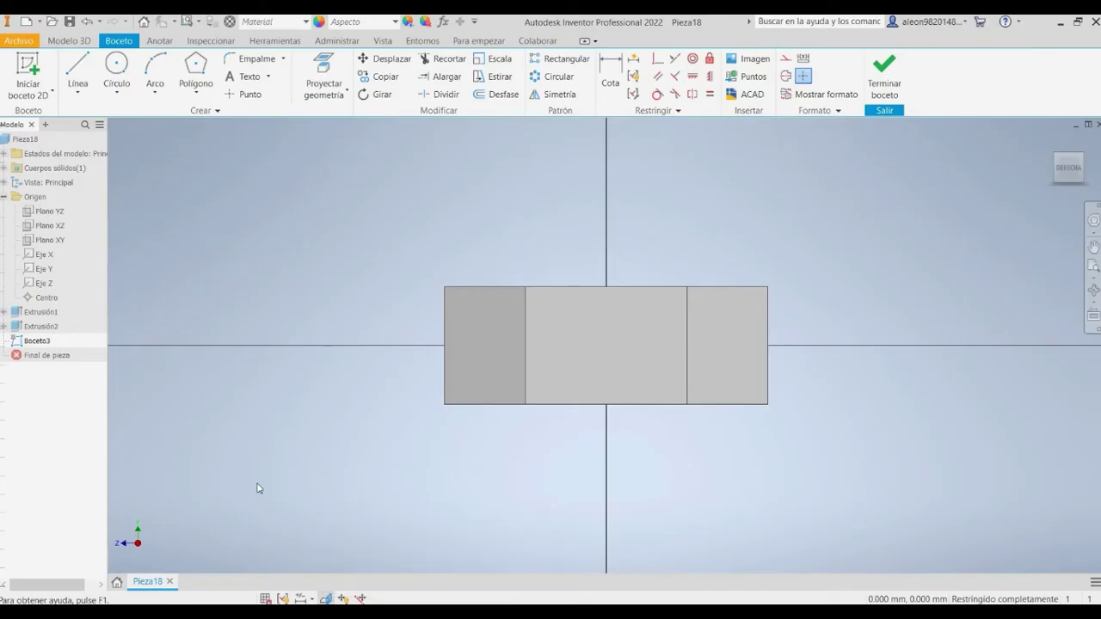
key("F7")
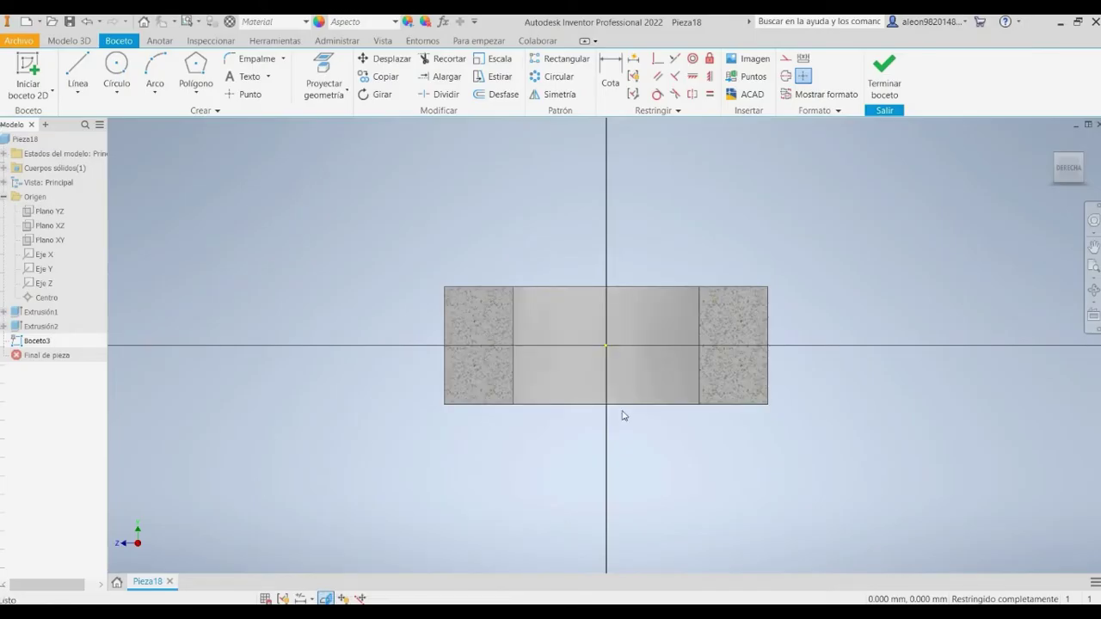
- Sketch a closed right triangle about 1.6 mm wide over the section's upper outer corner, with its right angle outside the body
scroll(371, 264, "up", 2)
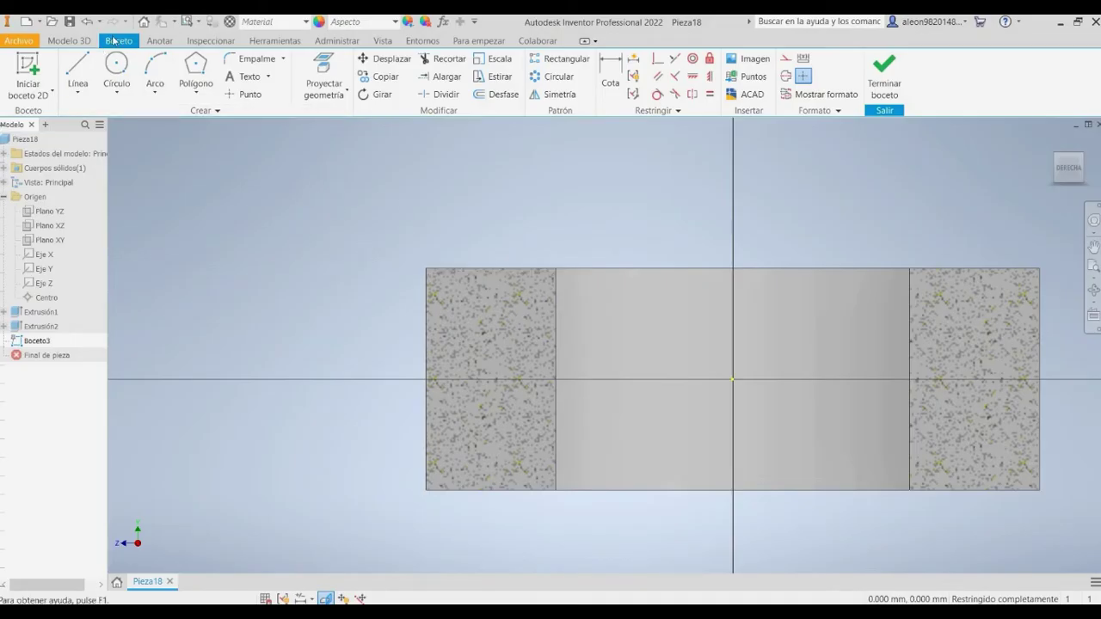
left_click(78, 73)
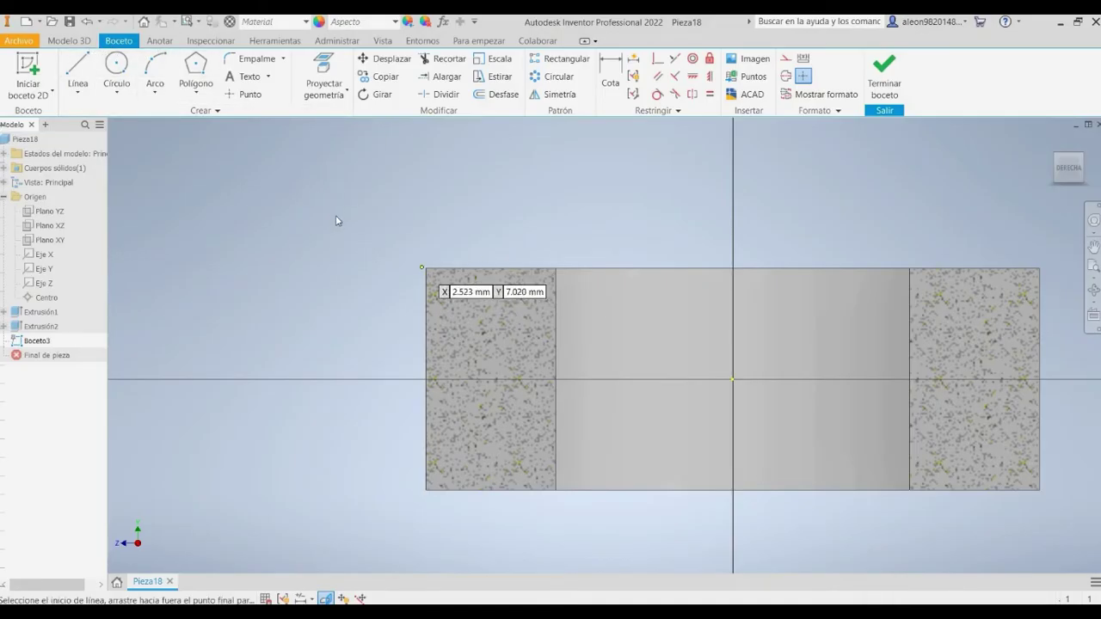
left_click(418, 316)
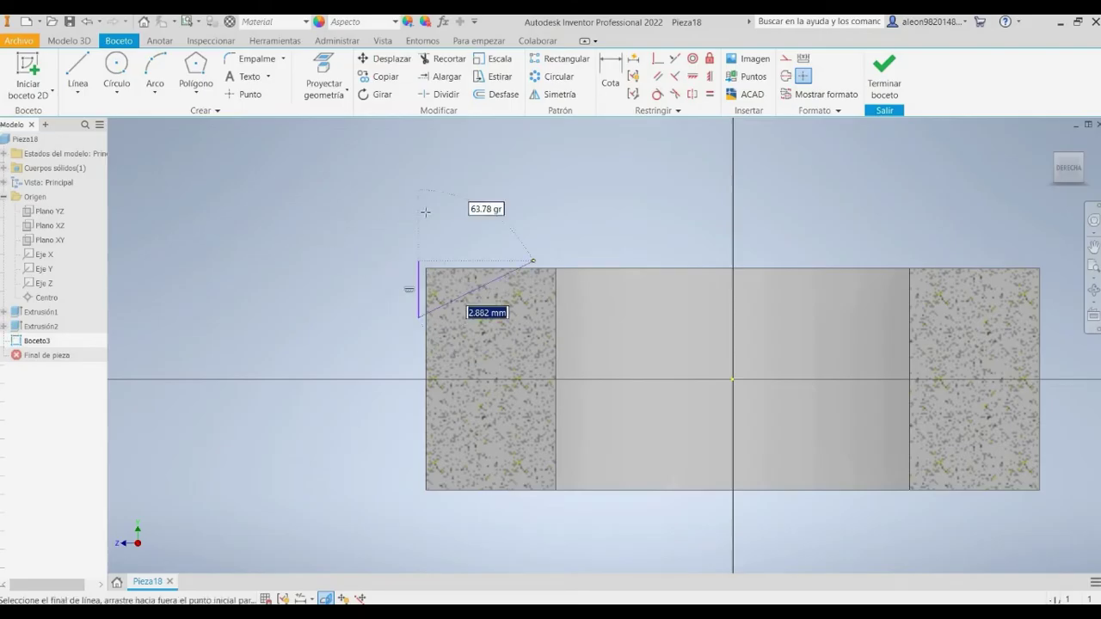
left_click(491, 262)
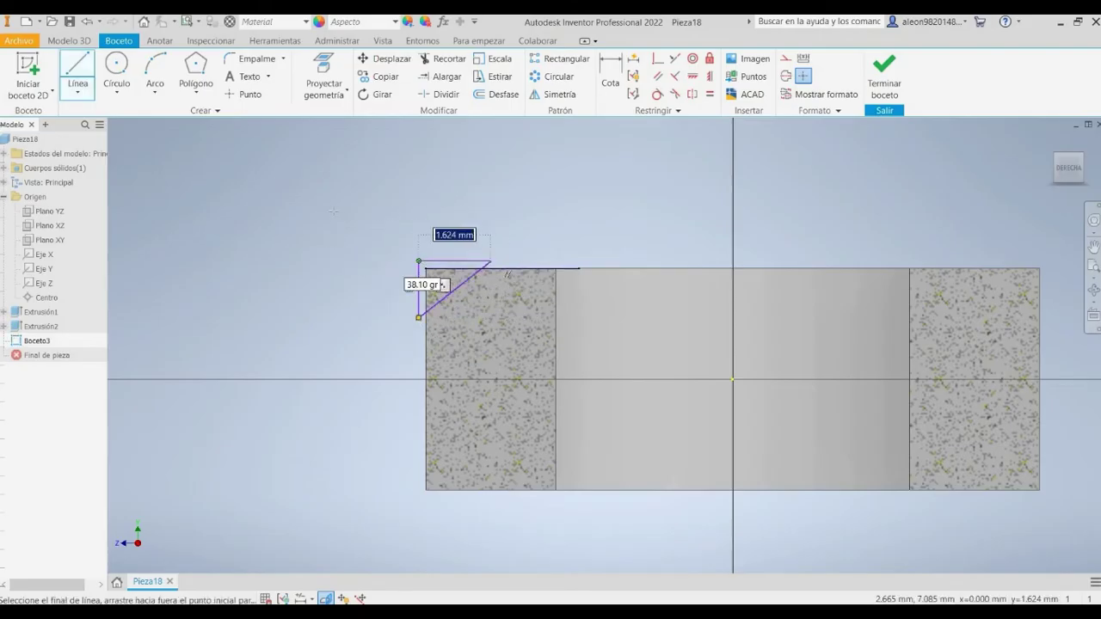
left_click(419, 262)
- Project the nut's section edges and dimension the triangle's vertical side 0.025 mm outside the body's outer edge
scroll(438, 270, "up", 5)
left_click(324, 83)
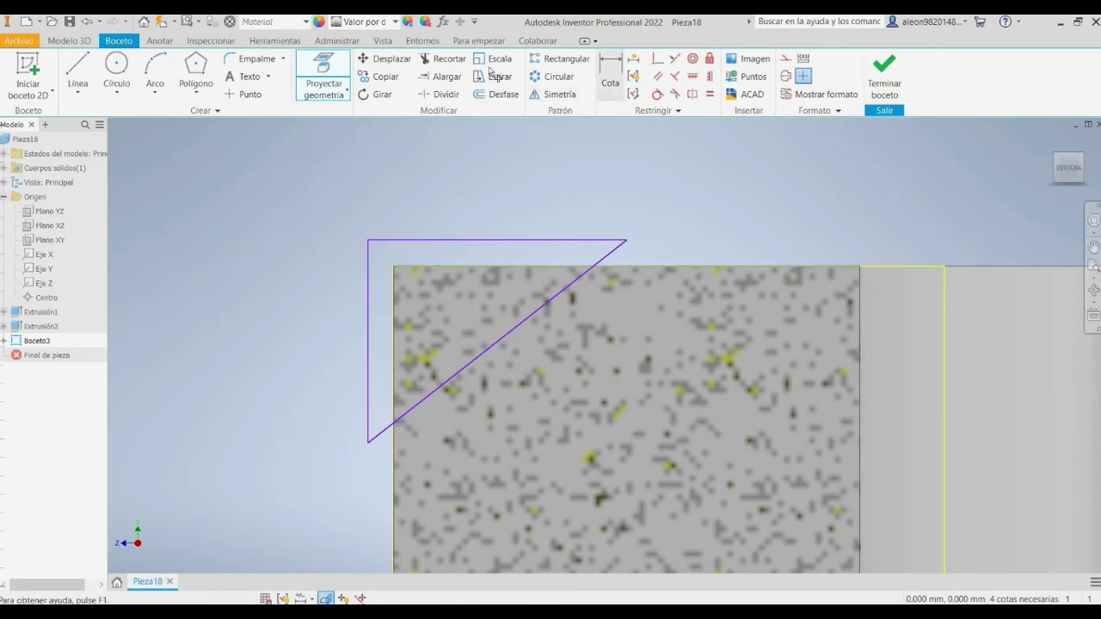
left_click(610, 78)
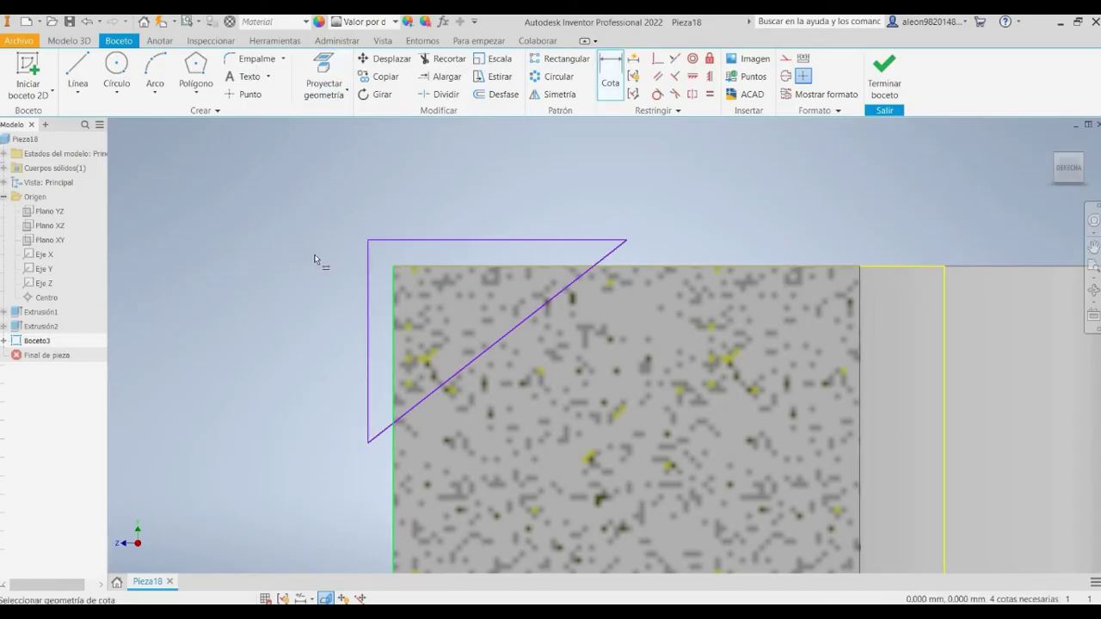
left_click(393, 280)
left_click(368, 277)
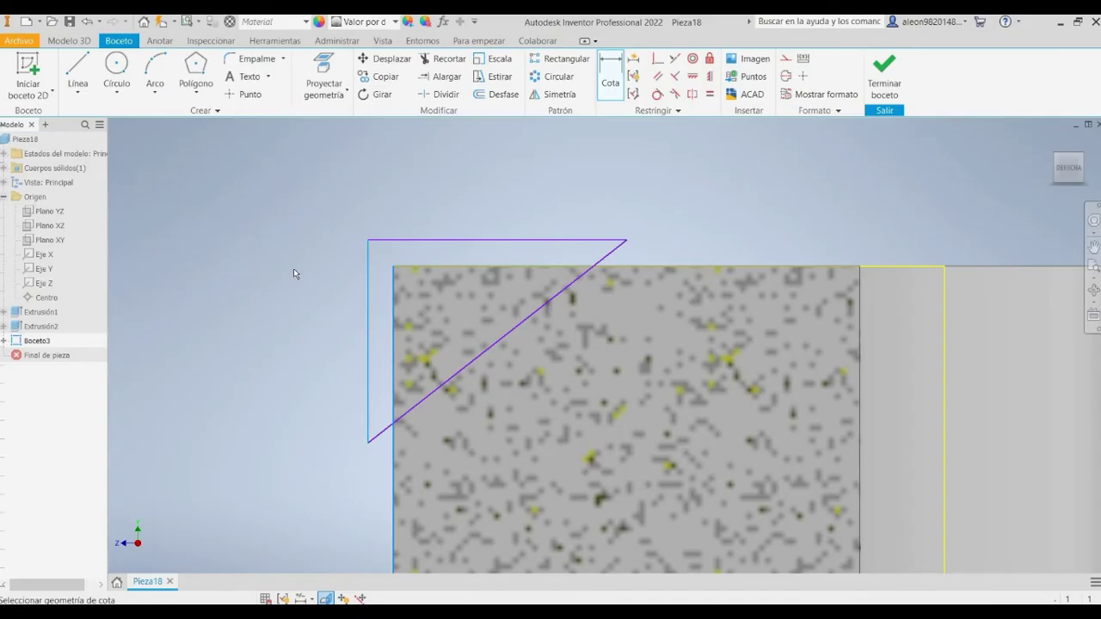
left_click(272, 274)
type("0.025")
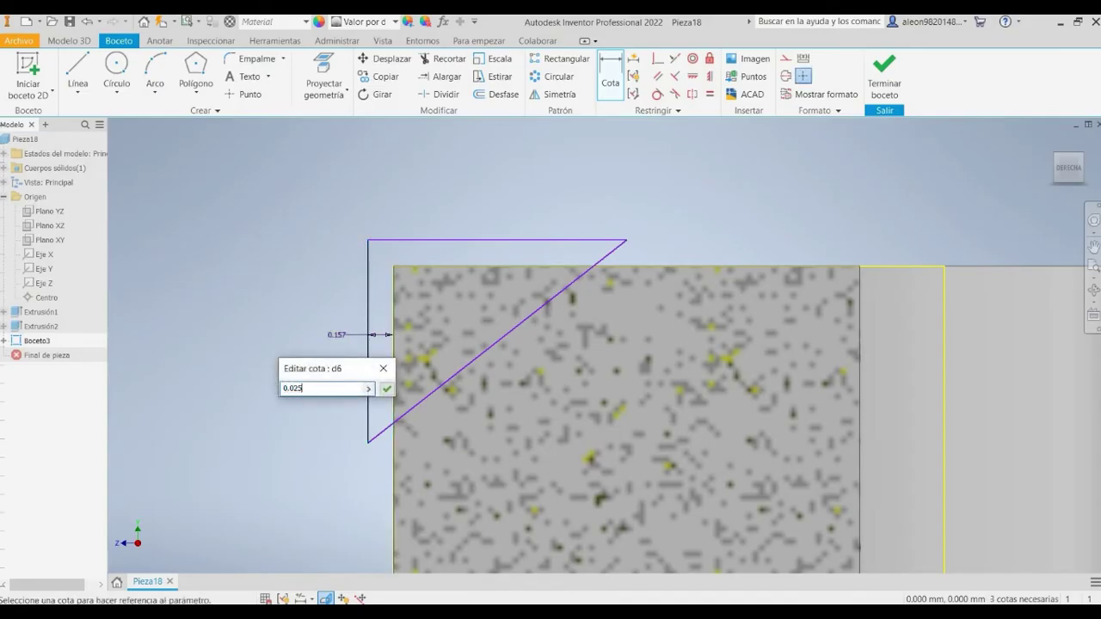
key("Return")
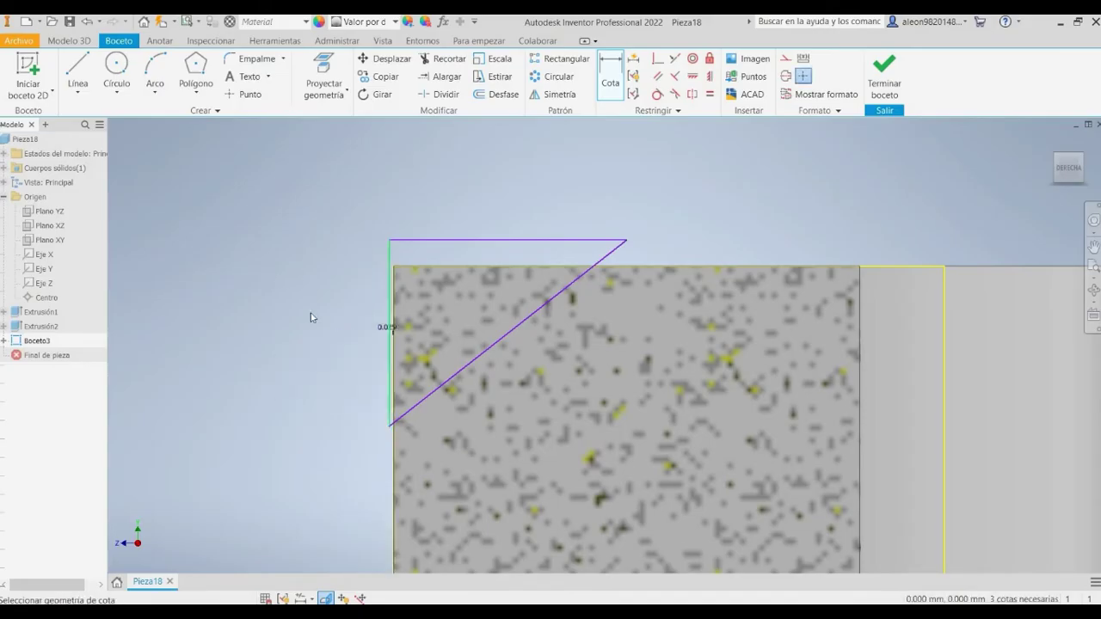
- Dimension the triangle's horizontal side 0.025 mm above the body's upper edge
left_click(408, 211)
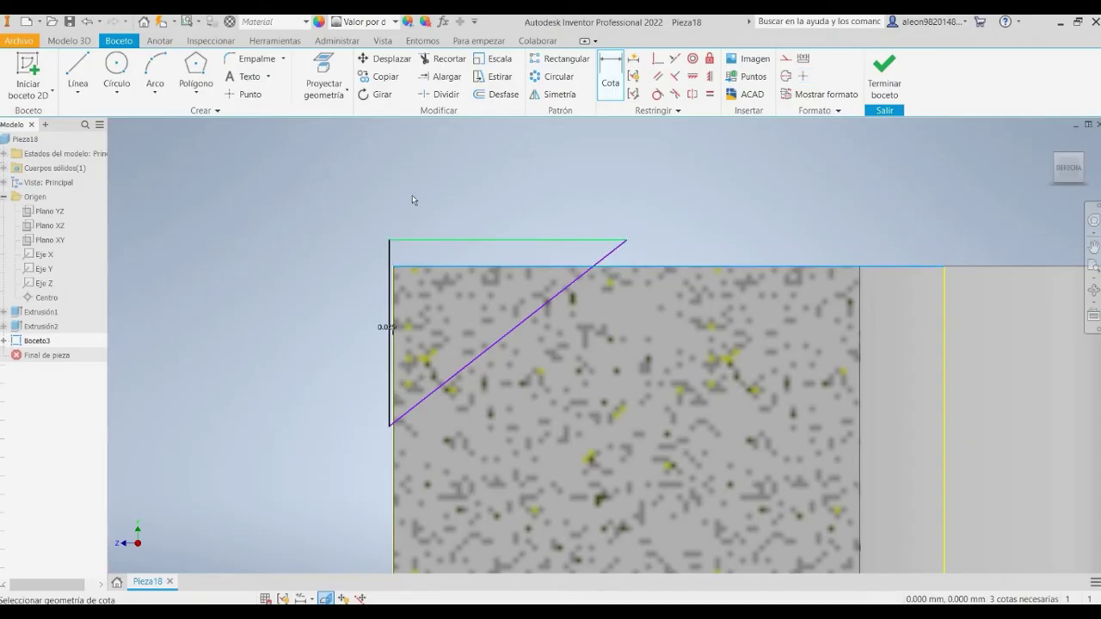
left_click(413, 183)
type("0.025")
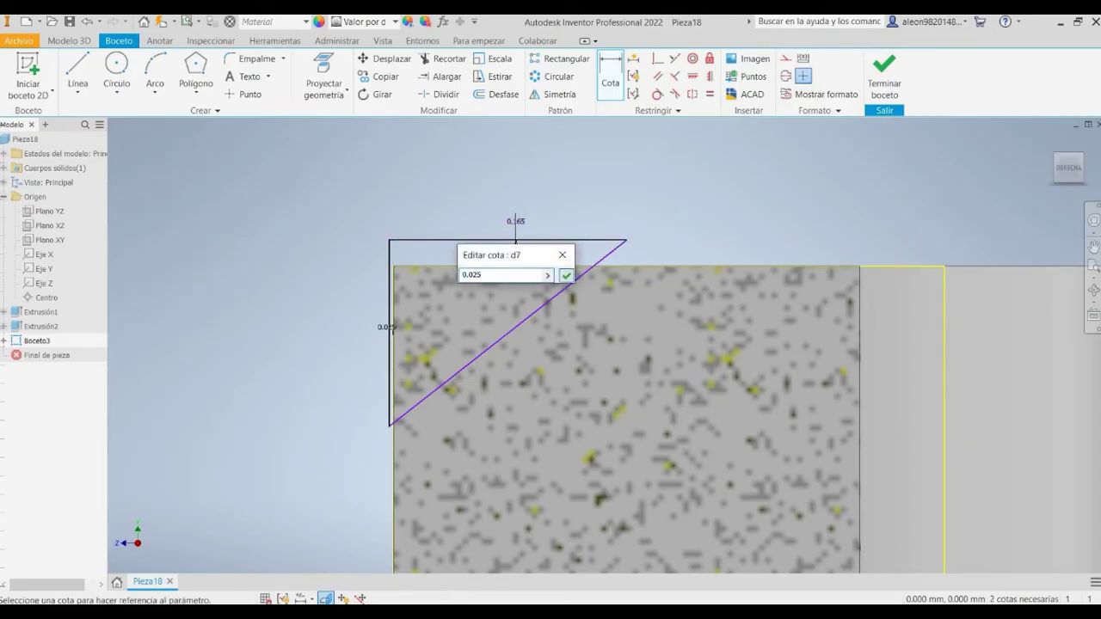
key("Return")
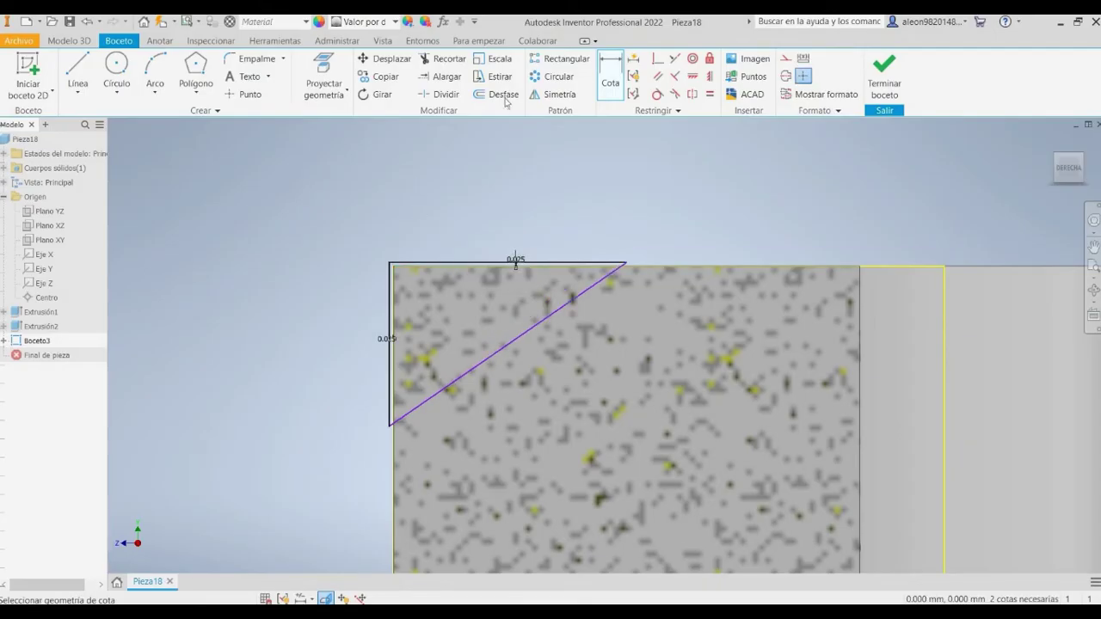
- Dimension the length of the triangle's vertical side as 0.5 mm
left_click(311, 250)
left_click(268, 258)
type("0")
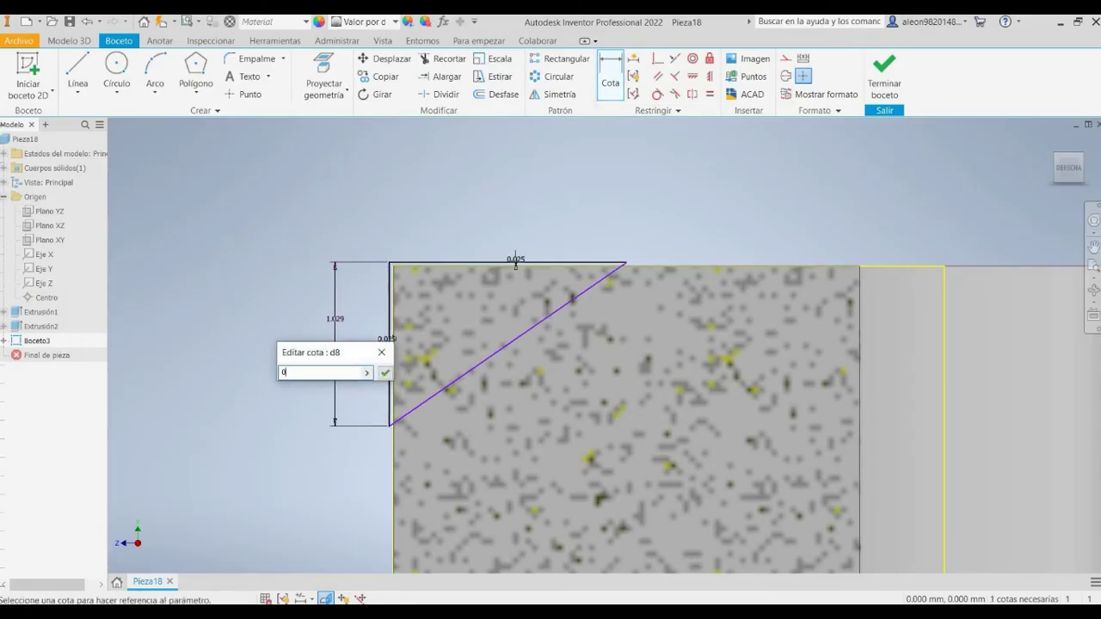
type(".5")
key("Return")
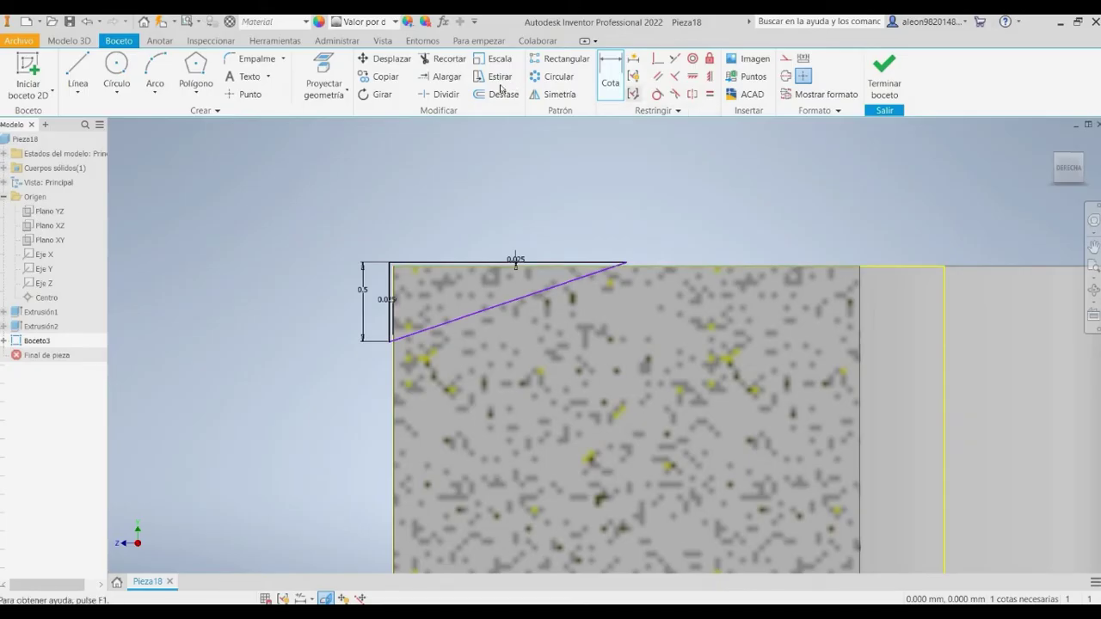
- Dimension the length of the triangle's horizontal side as 1 mm and finish the sketch
left_click(405, 263)
left_click(403, 182)
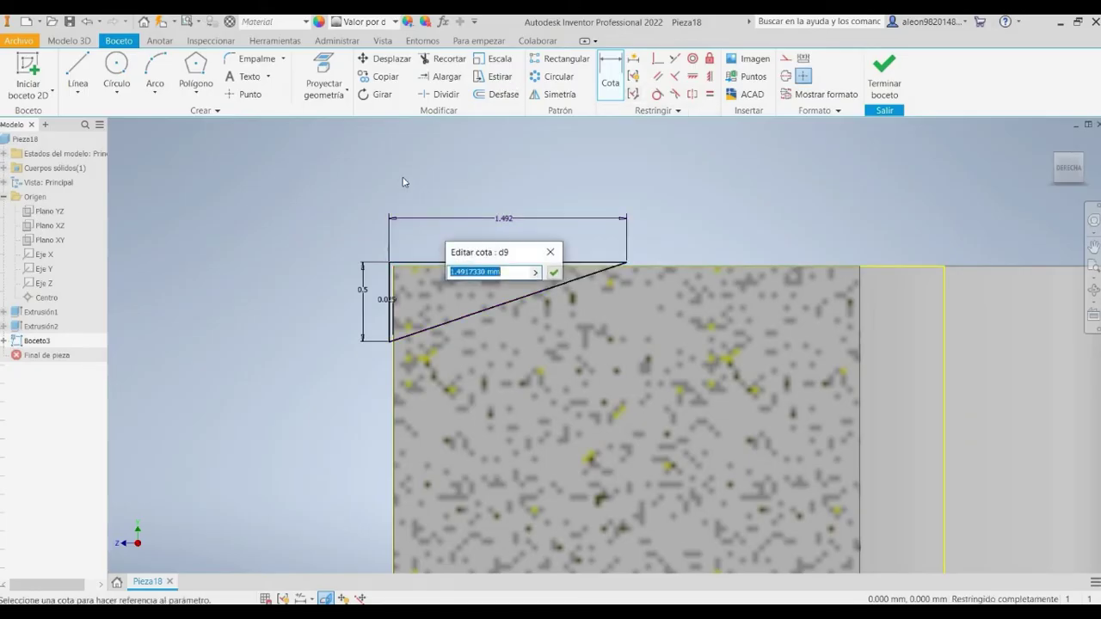
type("1")
key("Return")
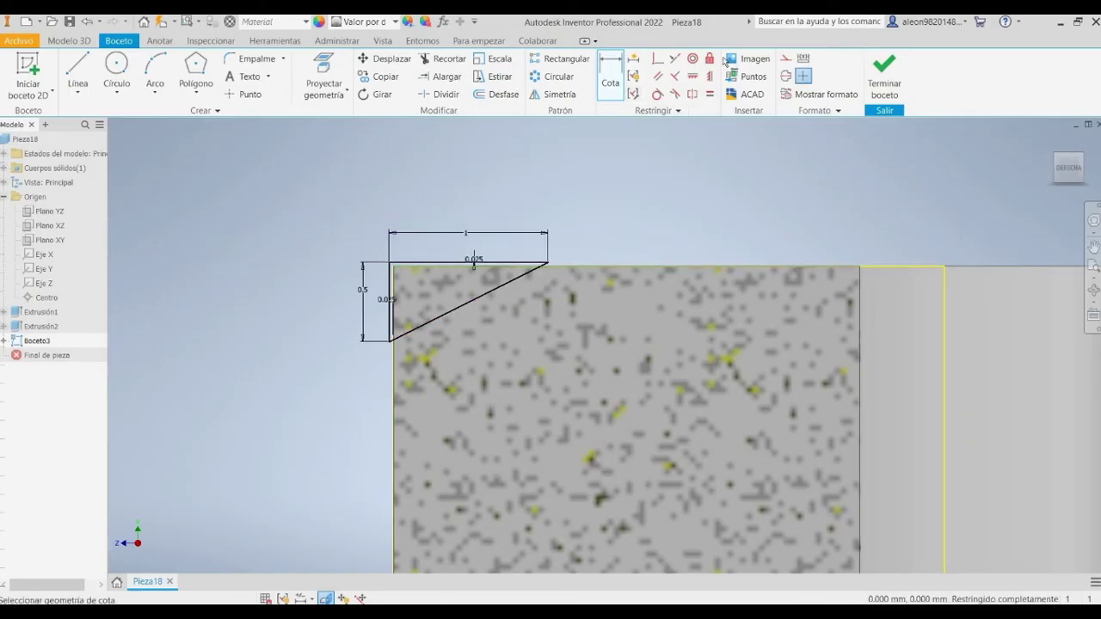
left_click(884, 76)
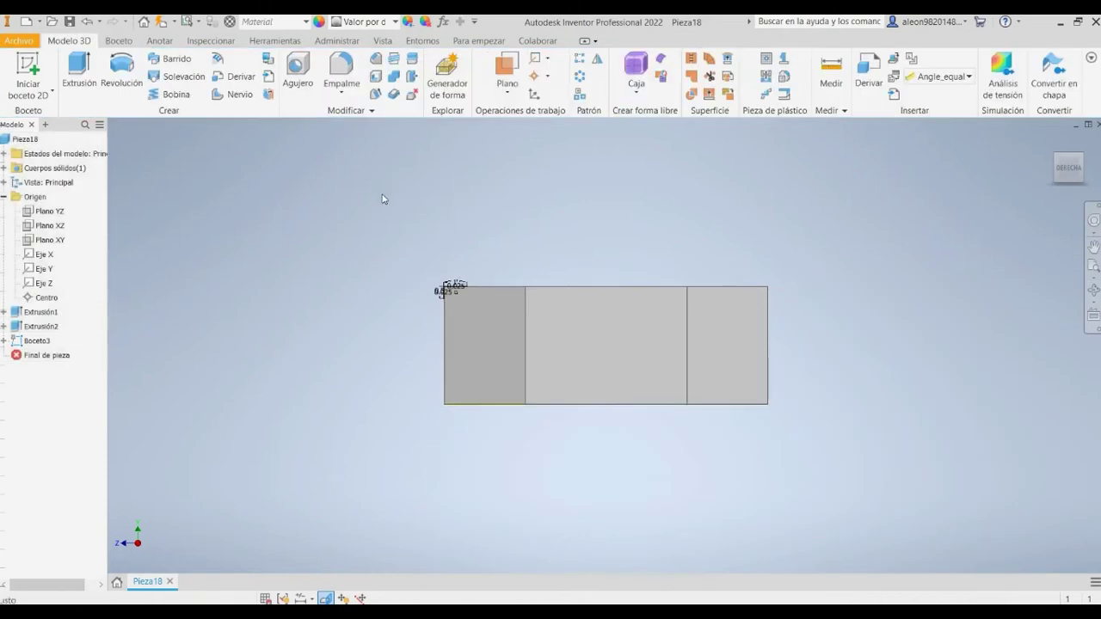
- Cut the triangular profile from the nut with a full 360° revolution about the Y axis
left_click(102, 60)
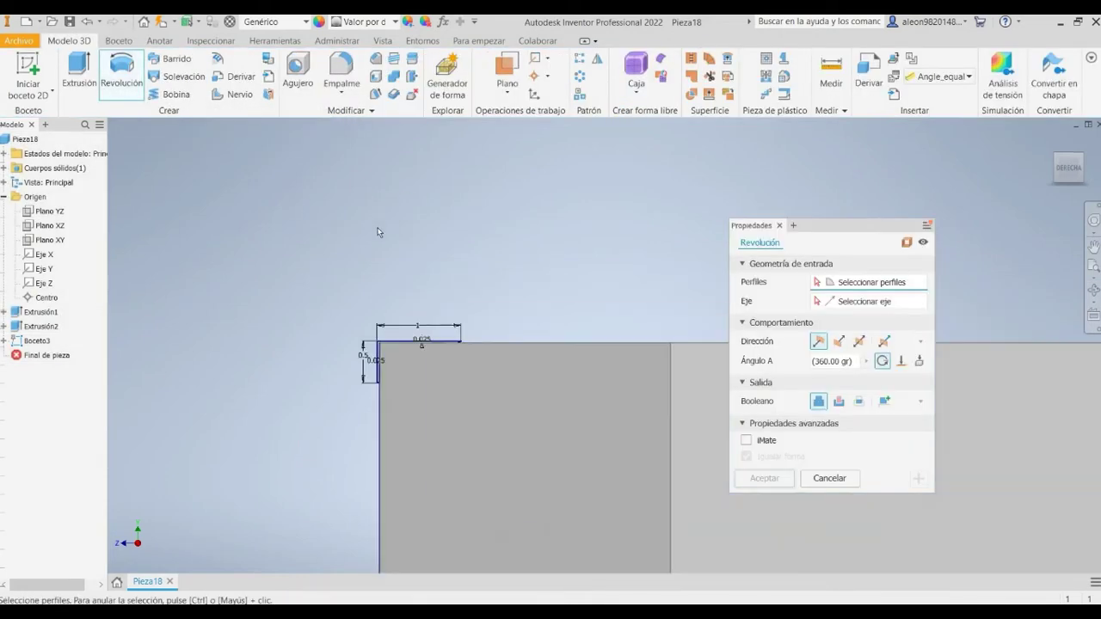
left_click(313, 275)
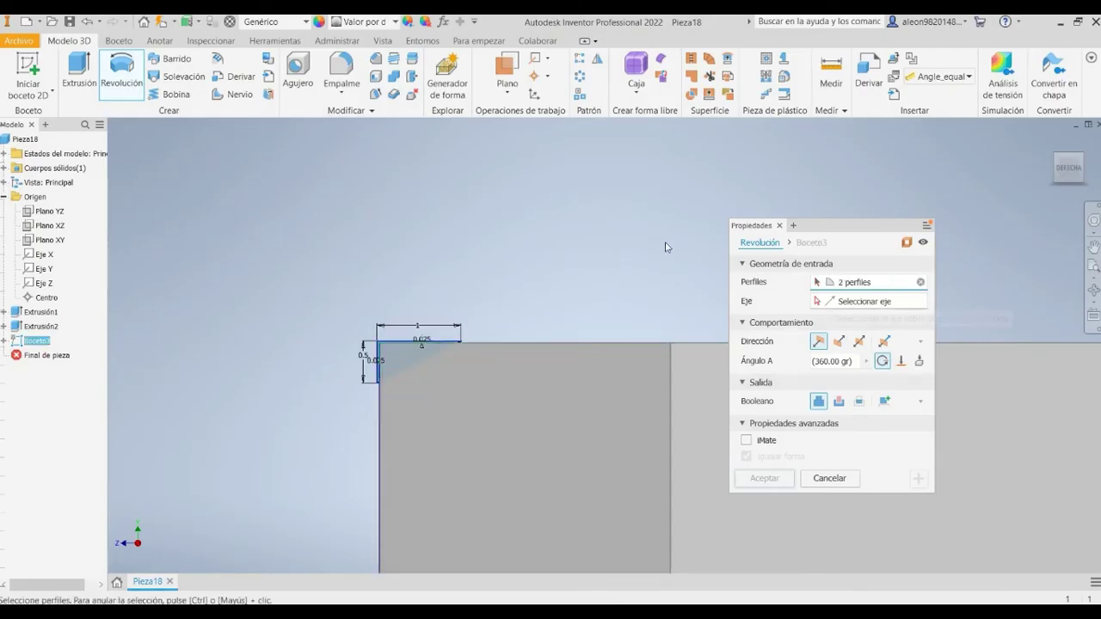
middle_click_drag(394, 209, 107, 215)
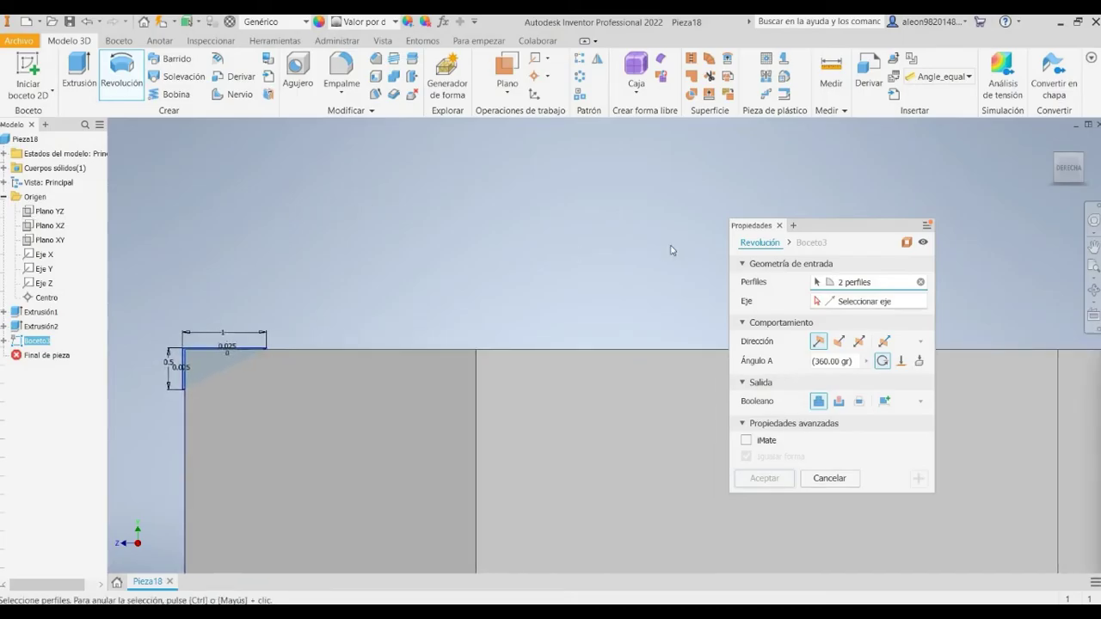
left_click(43, 268)
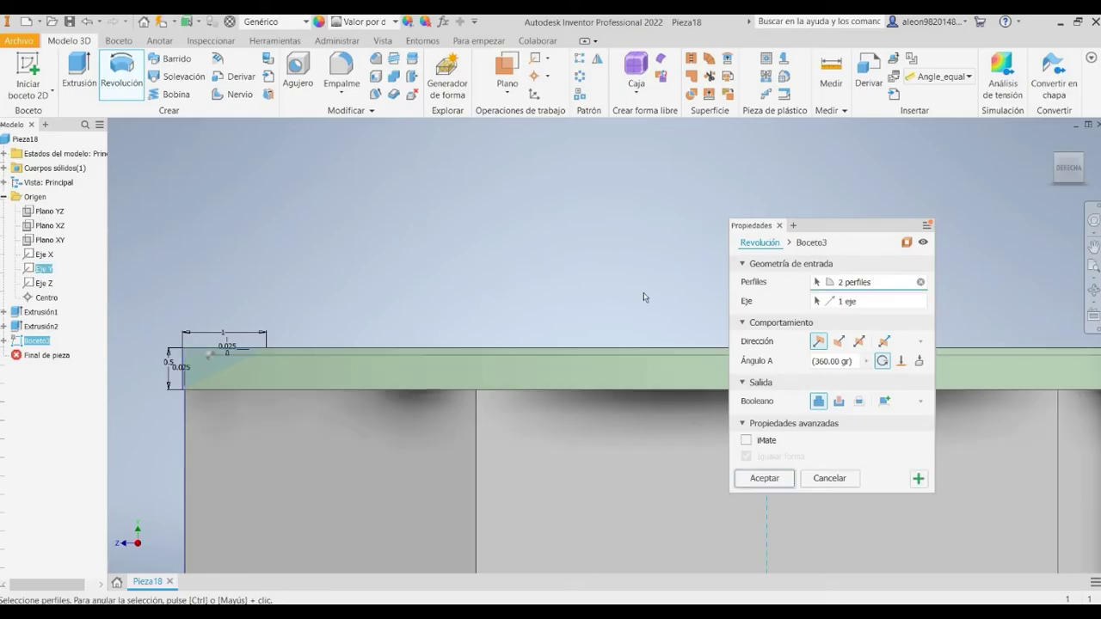
middle_click_drag(490, 257, 407, 264, "shift")
scroll(484, 276, "up", 3)
scroll(407, 264, "up", 3)
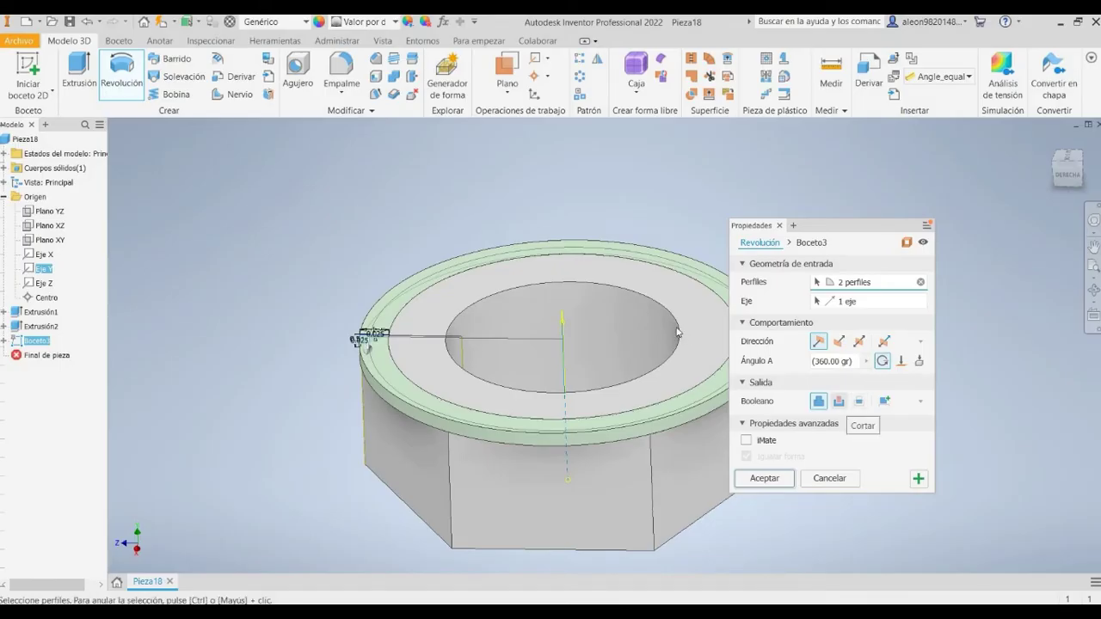
left_click(765, 478)
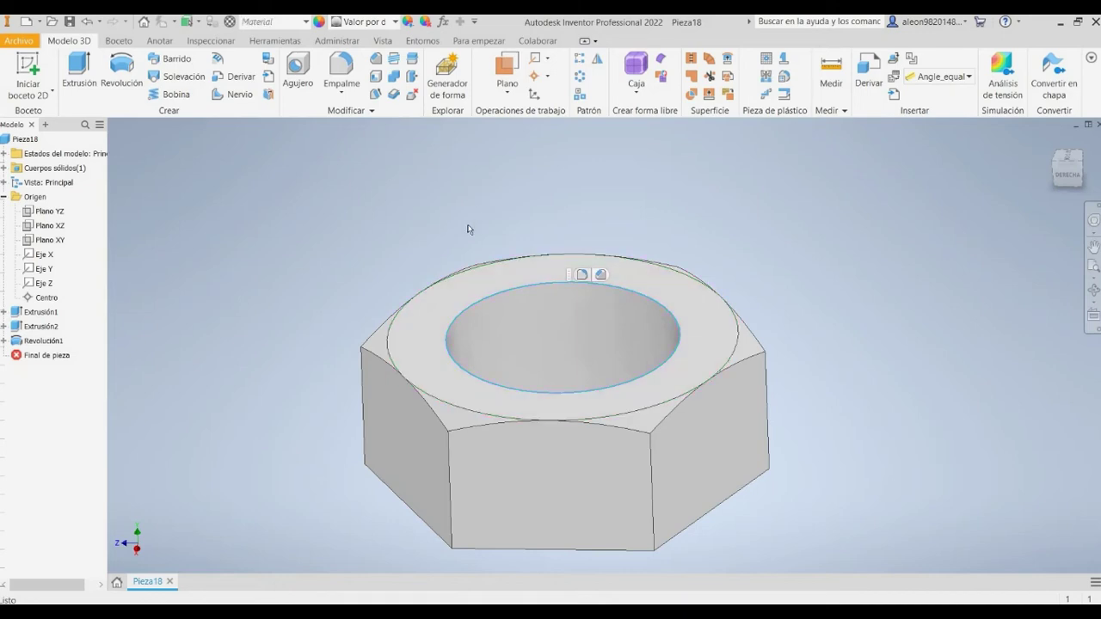
- Fillet the bore's upper edge with a 0.25 mm radius
key("f")
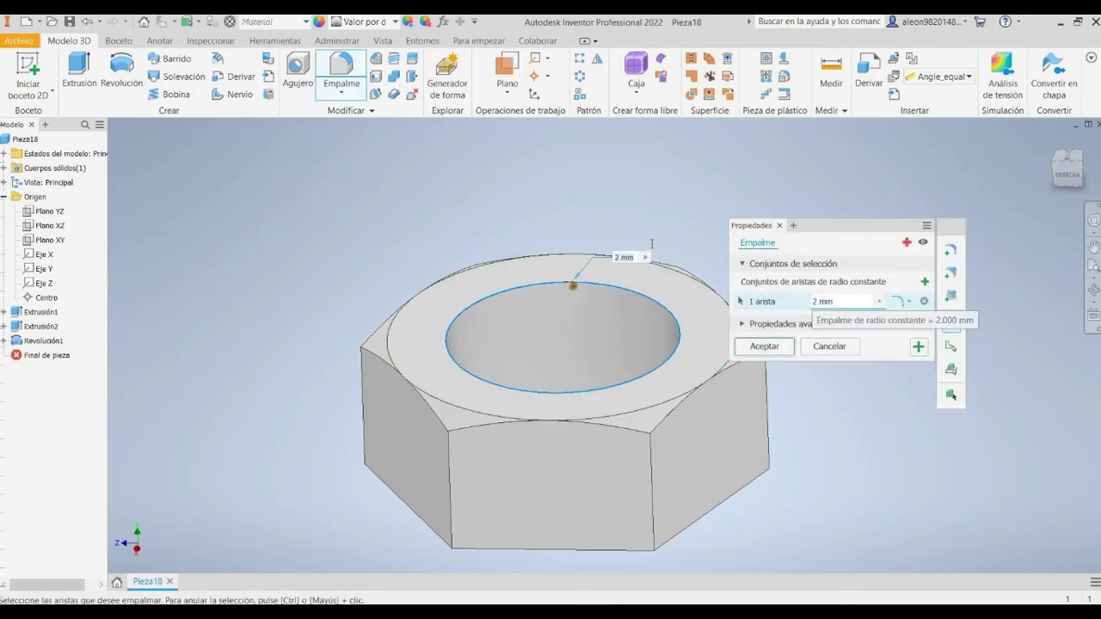
type("0.25")
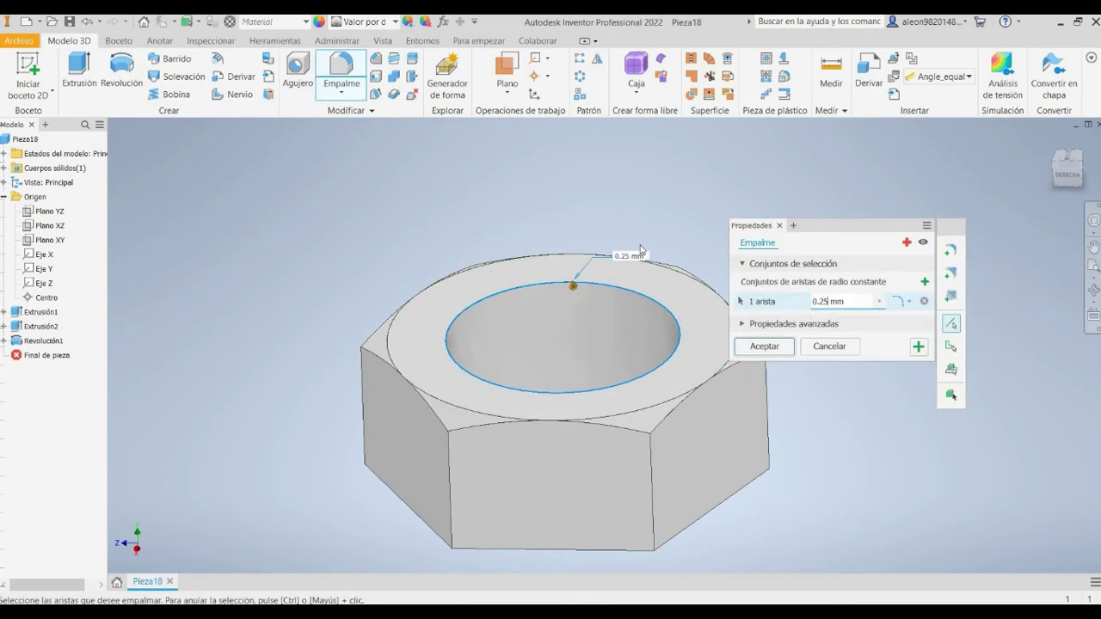
key("Return")
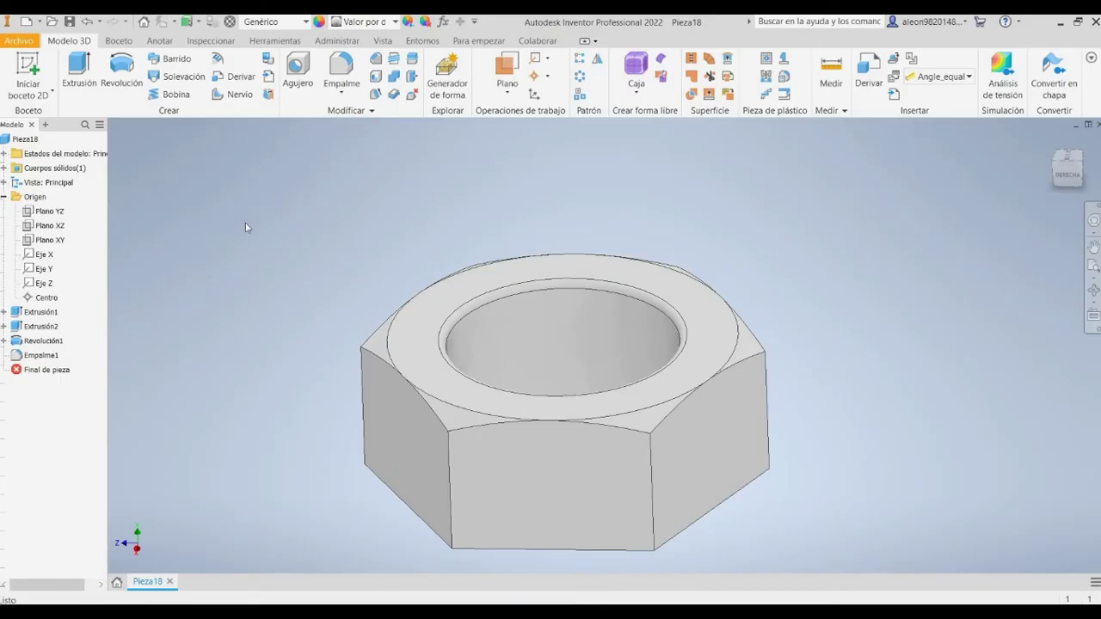
- Mirror the revolved cut and the bore fillet across the XZ plane
mouse_move(254, 247)
middle_mouse_down("shift")
mouse_move(256, 223)
mouse_move(258, 262)
mouse_move(256, 241)
mouse_move(271, 254)
middle_mouse_up("shift")
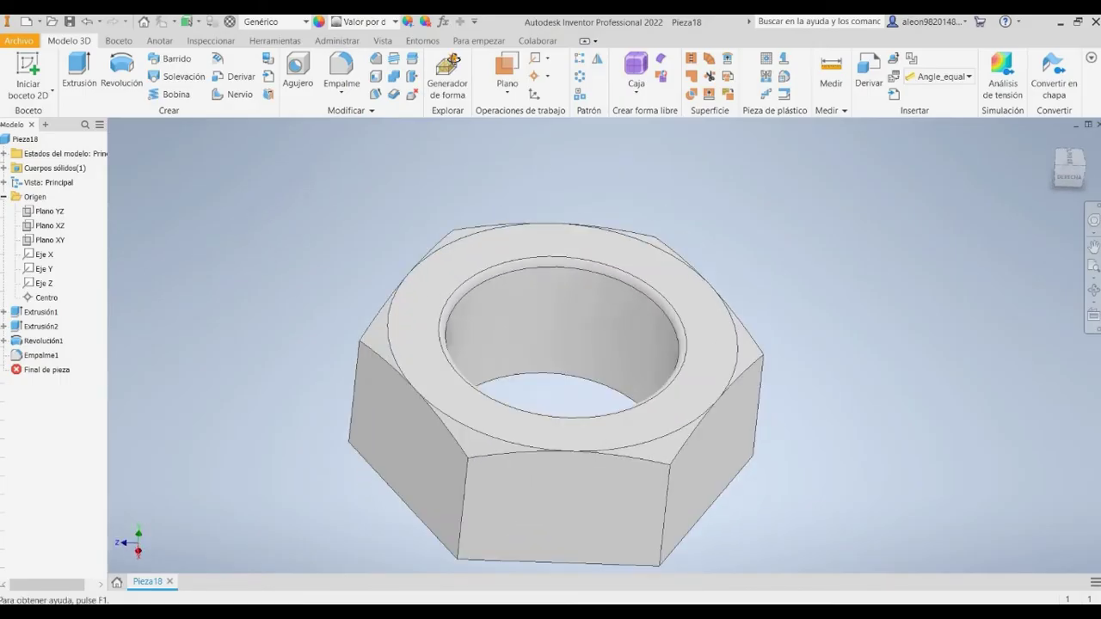
left_click(597, 58)
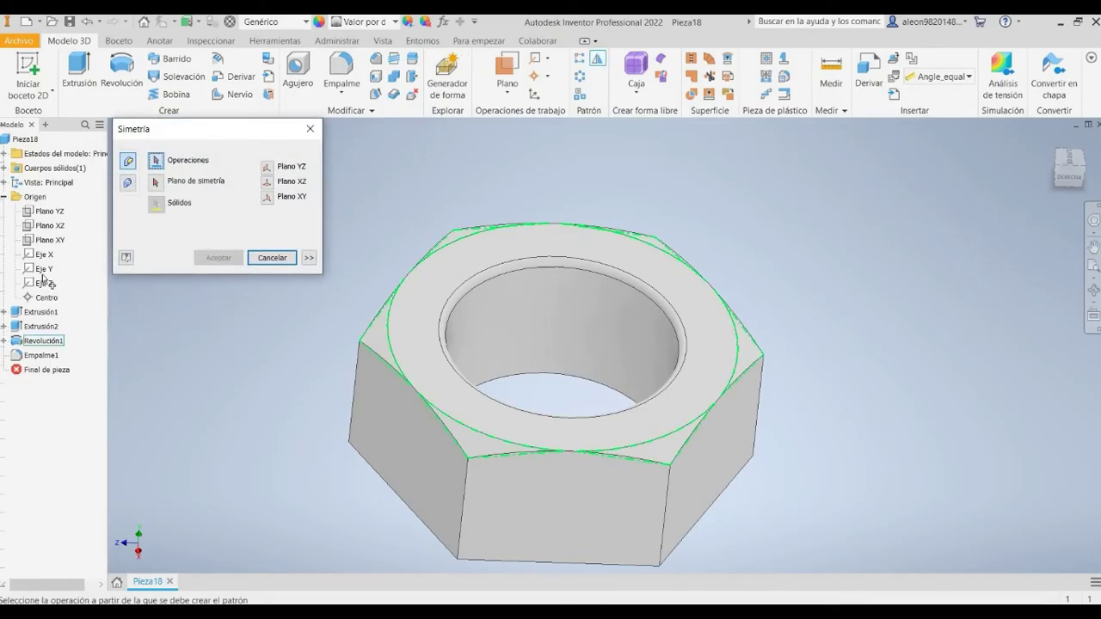
left_click(43, 340)
left_click(41, 355)
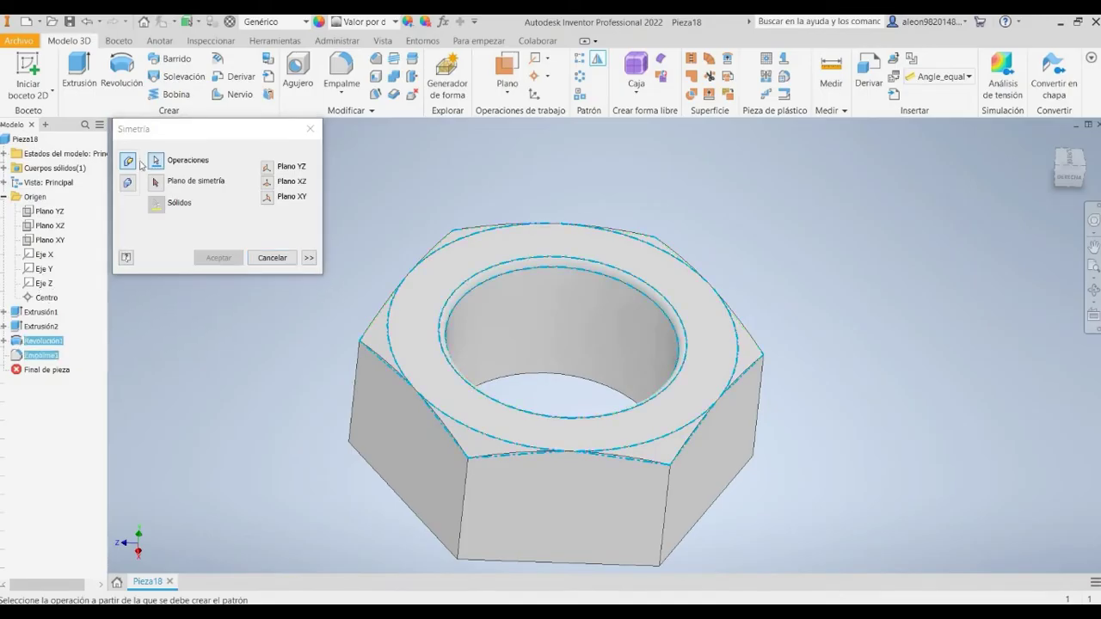
left_click(155, 182)
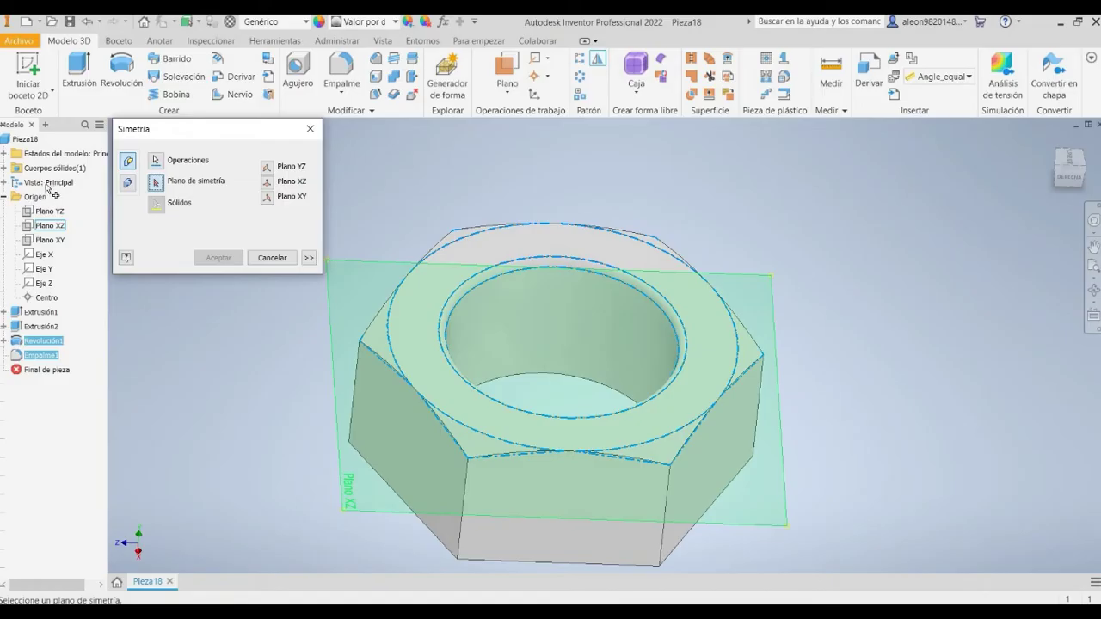
left_click(52, 226)
left_click(219, 258)
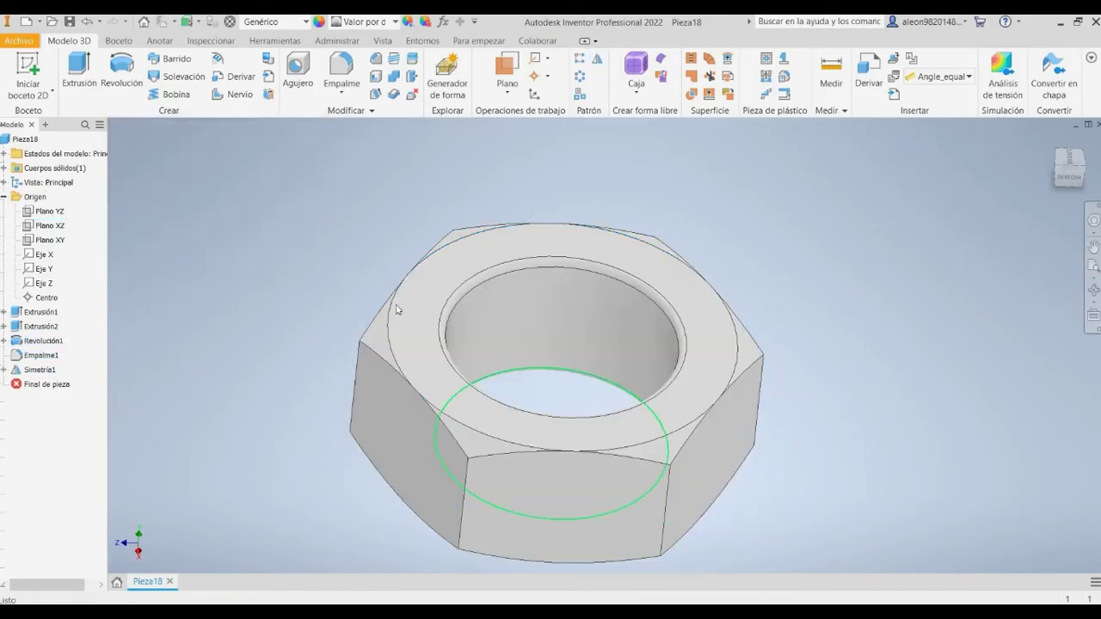
- Start a new sketch on the YZ plane and slice the graphics to expose the nut's cross-section
mouse_move(412, 314)
middle_mouse_down("shift")
mouse_move(409, 260)
mouse_move(418, 300)
mouse_move(424, 272)
mouse_move(450, 307)
mouse_move(433, 307)
middle_mouse_up("shift")
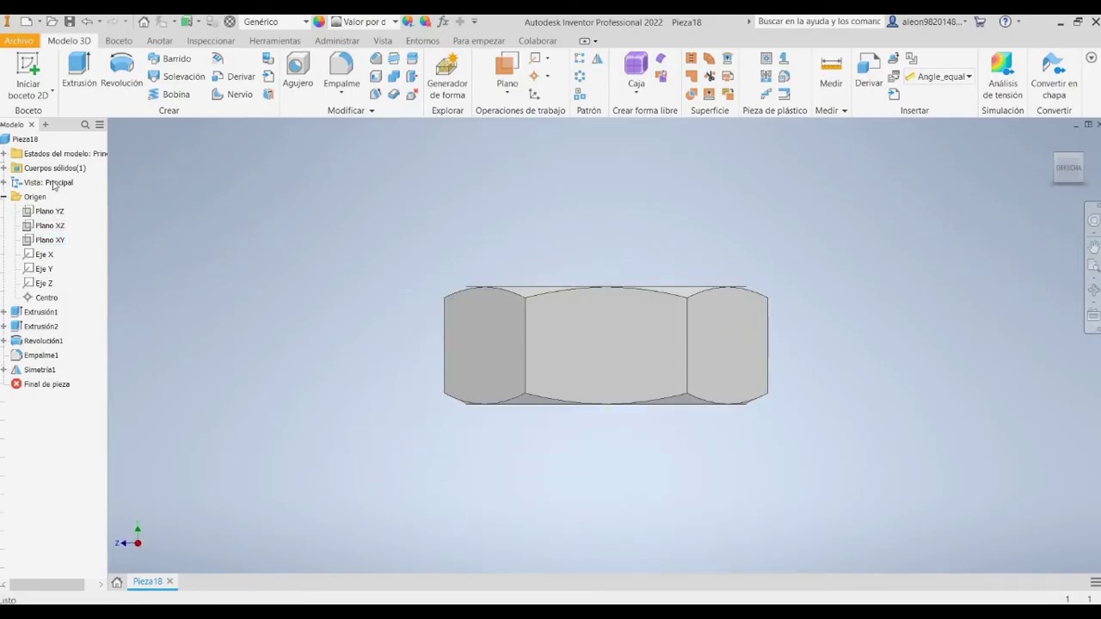
left_click(50, 211)
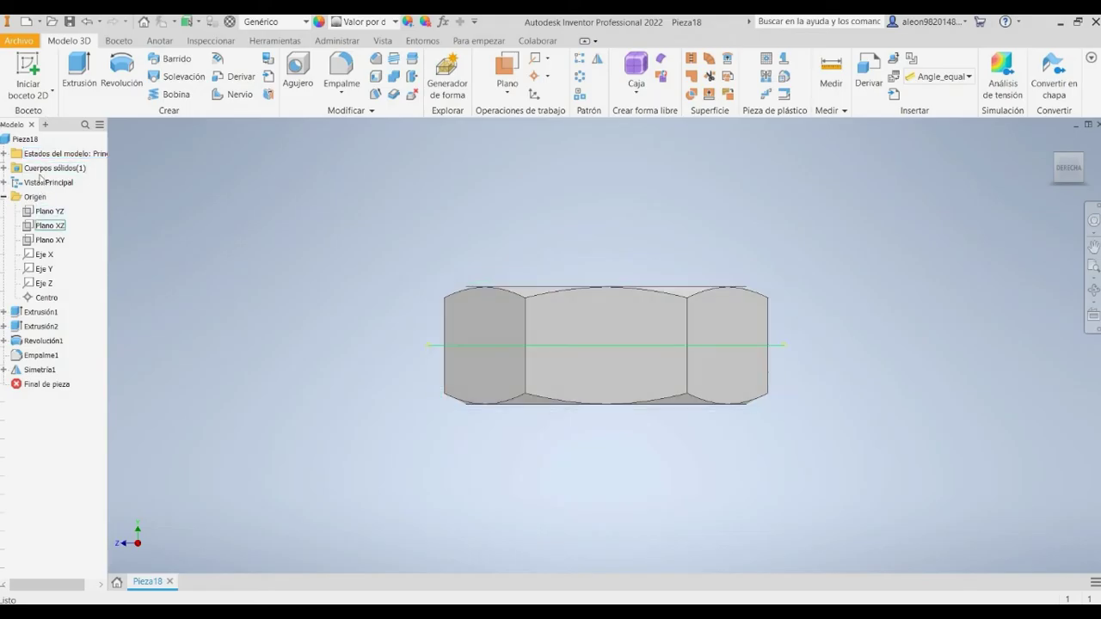
left_click(613, 339)
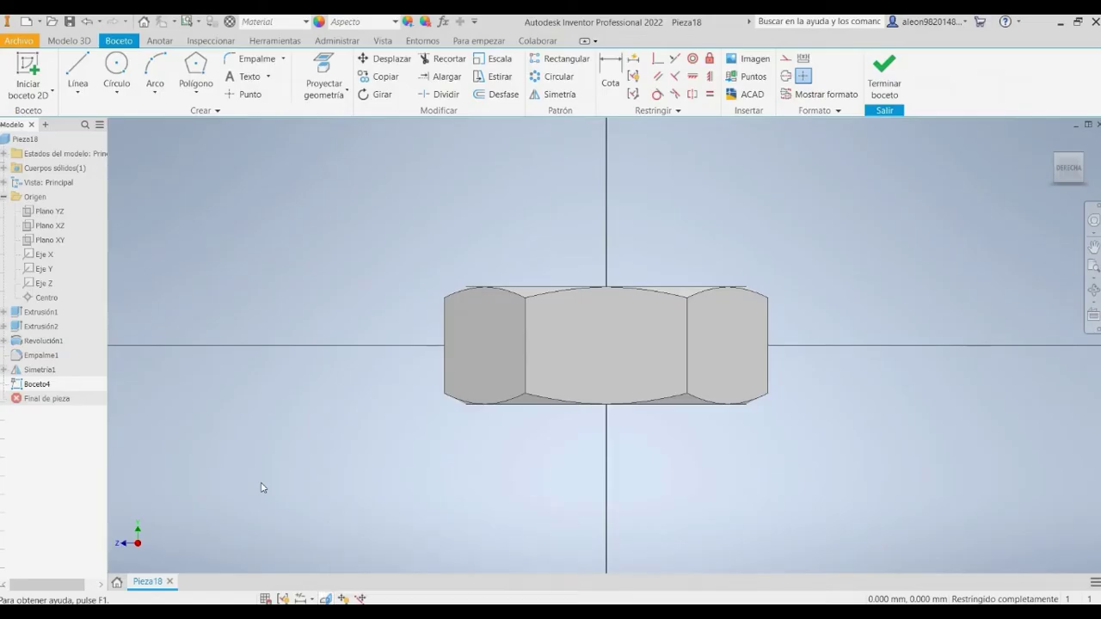
key("F7")
scroll(412, 221, "down", 3)
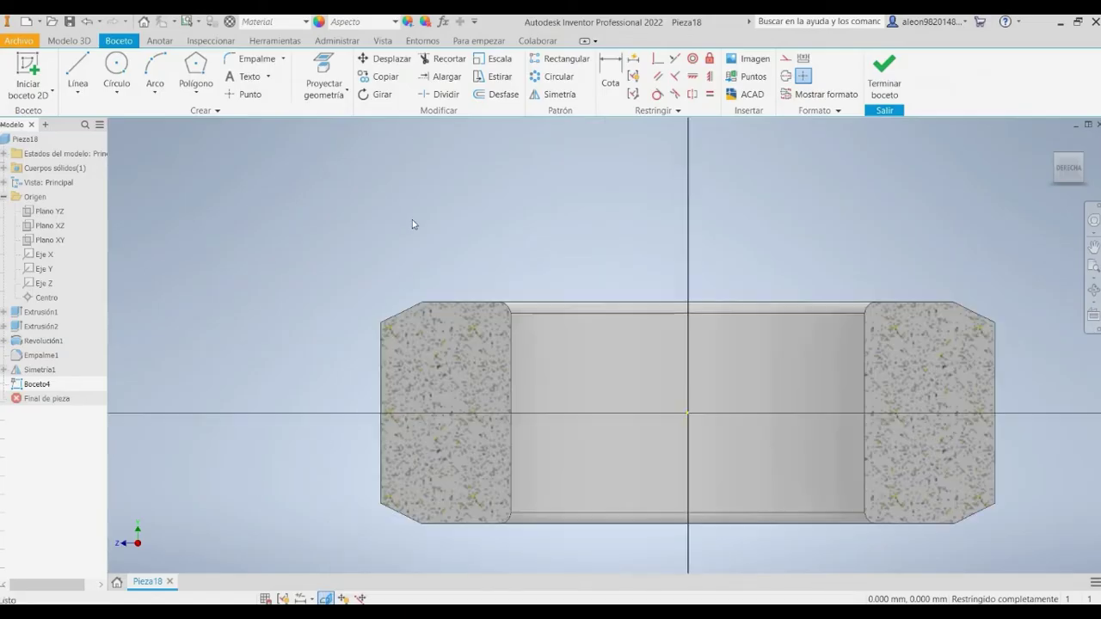
middle_click_drag(412, 220, 386, 184)
scroll(386, 185, "down", 3)
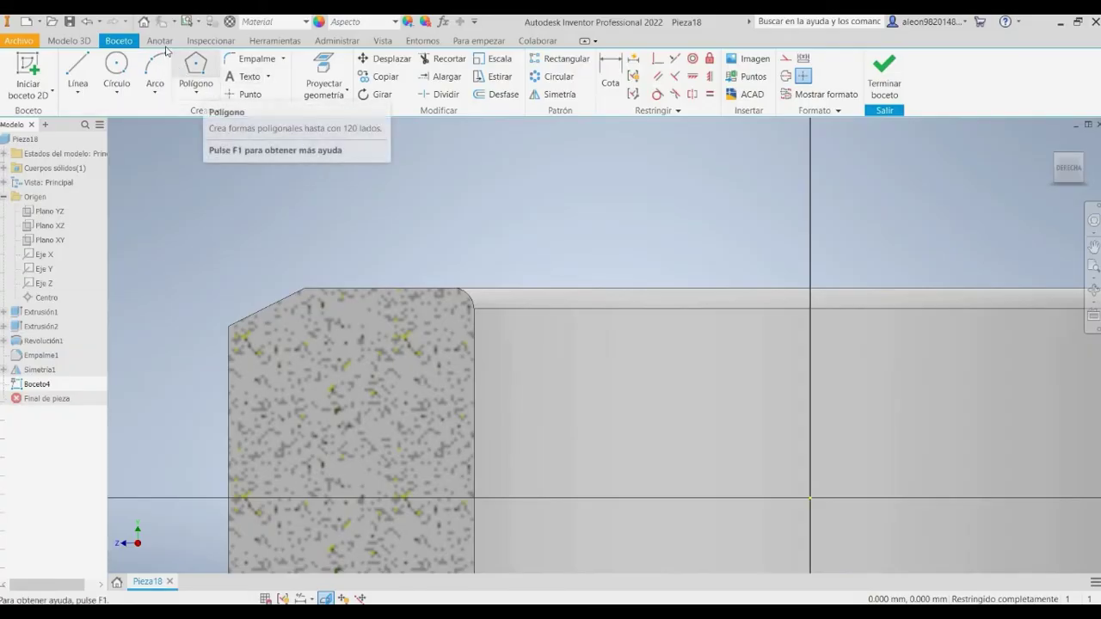
- Draw a three-sided polygon about 0.19 mm above the section's rounded bore corner, with one side vertical and the opposite vertex towards the axis
left_click(194, 68)
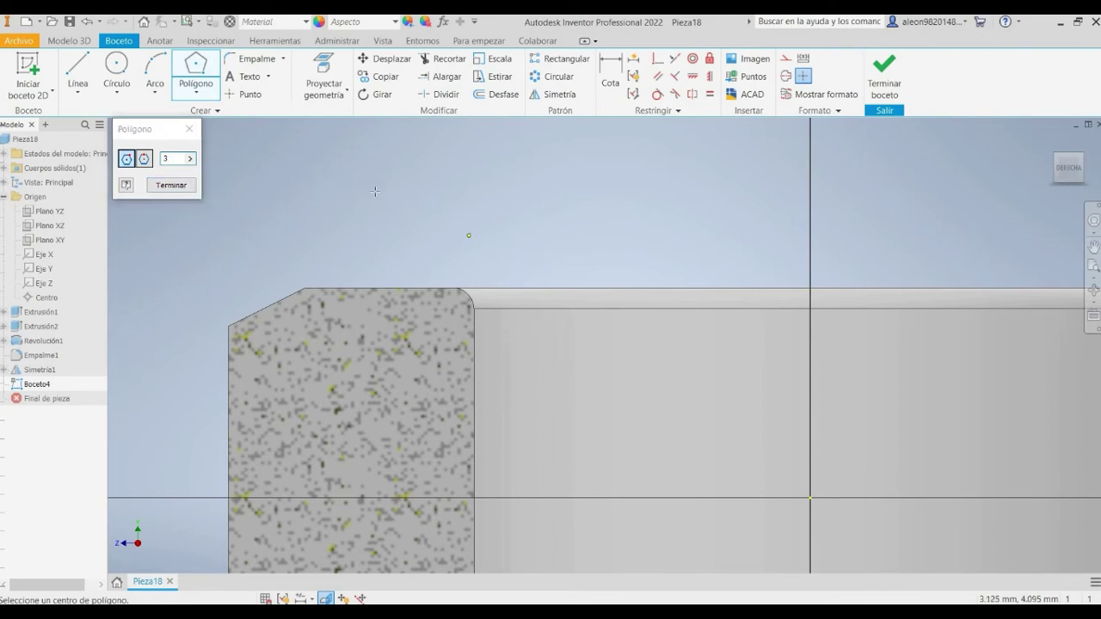
left_click(469, 235)
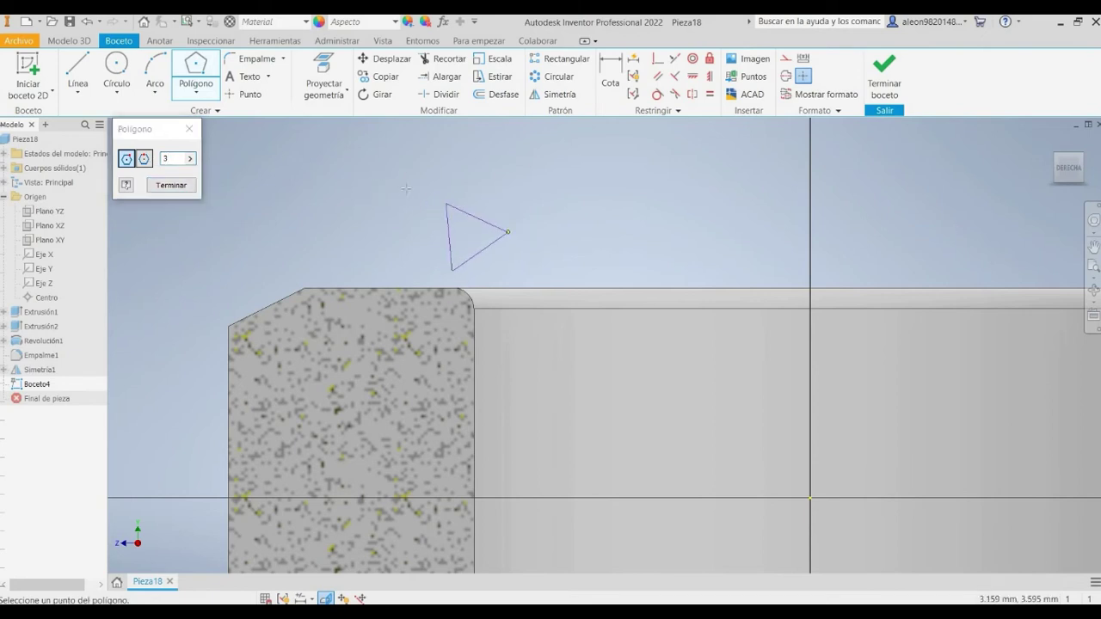
left_click(510, 235)
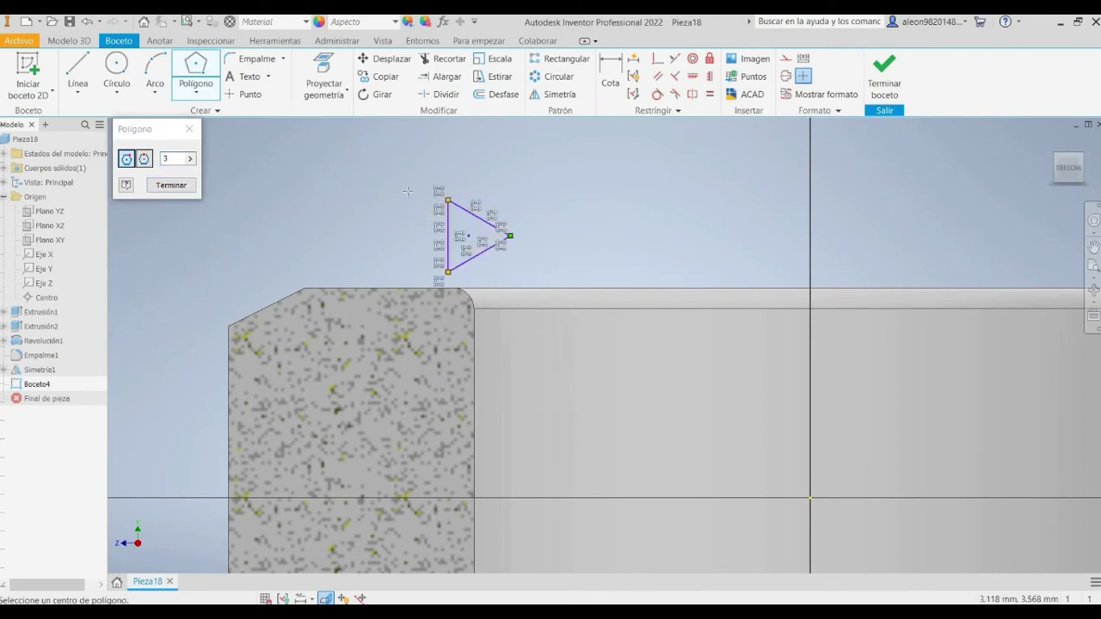
scroll(515, 228, "down", 3)
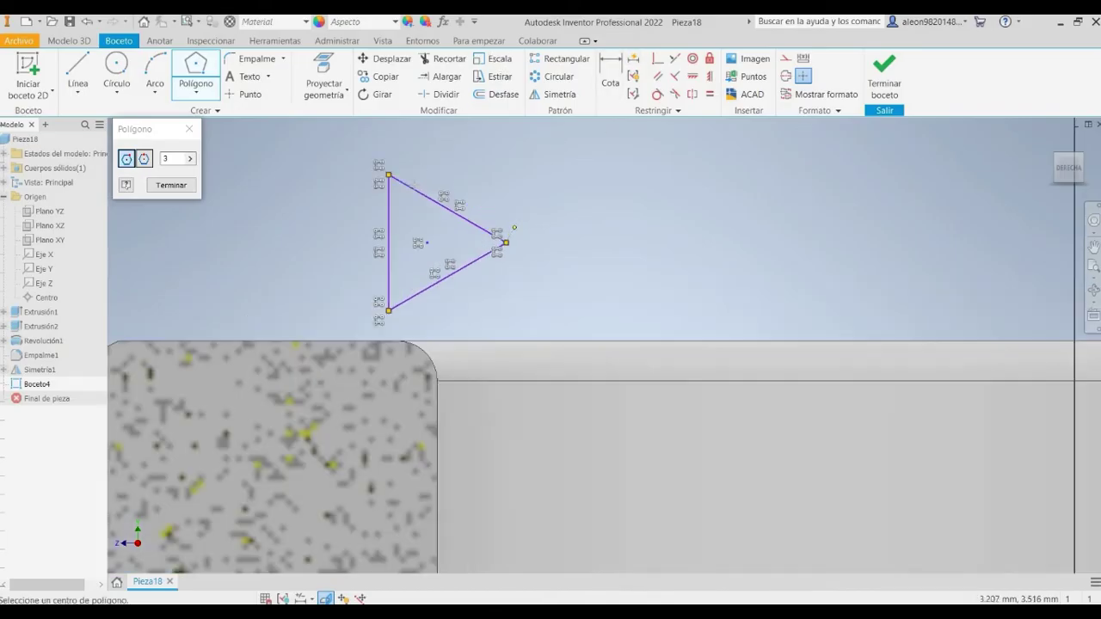
- Project the bore's wall edge and the nut's upper edge into the sketch
left_click(323, 73)
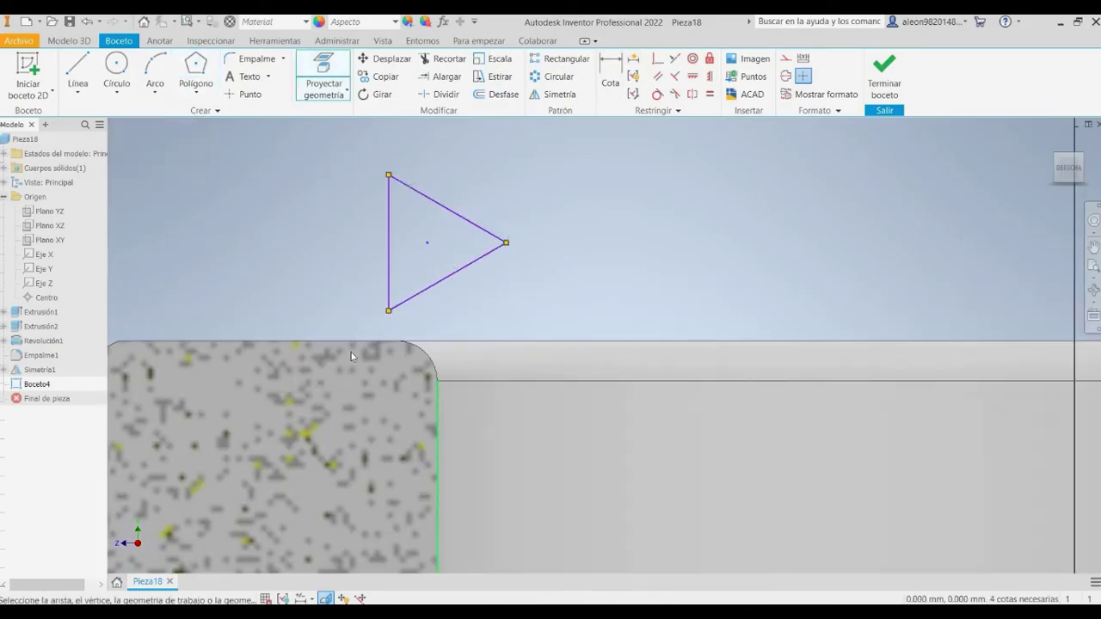
scroll(351, 352, "up", 3)
scroll(353, 362, "down", 2)
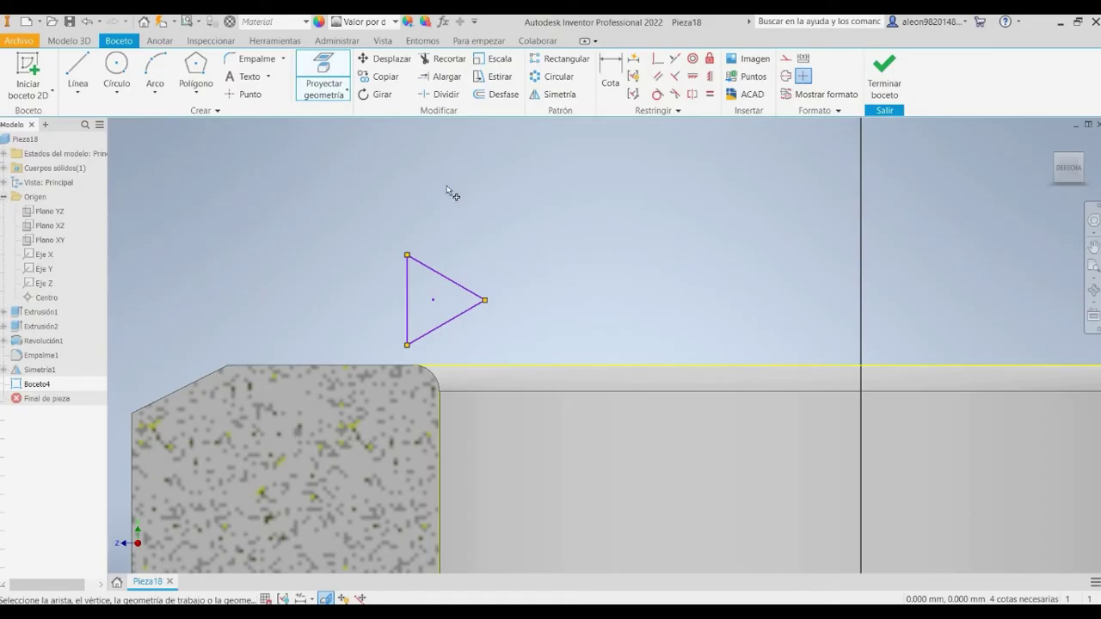
- Dimension the horizontal distance from the triangle's lower vertex to the bore wall as 0.4 mm
key("d")
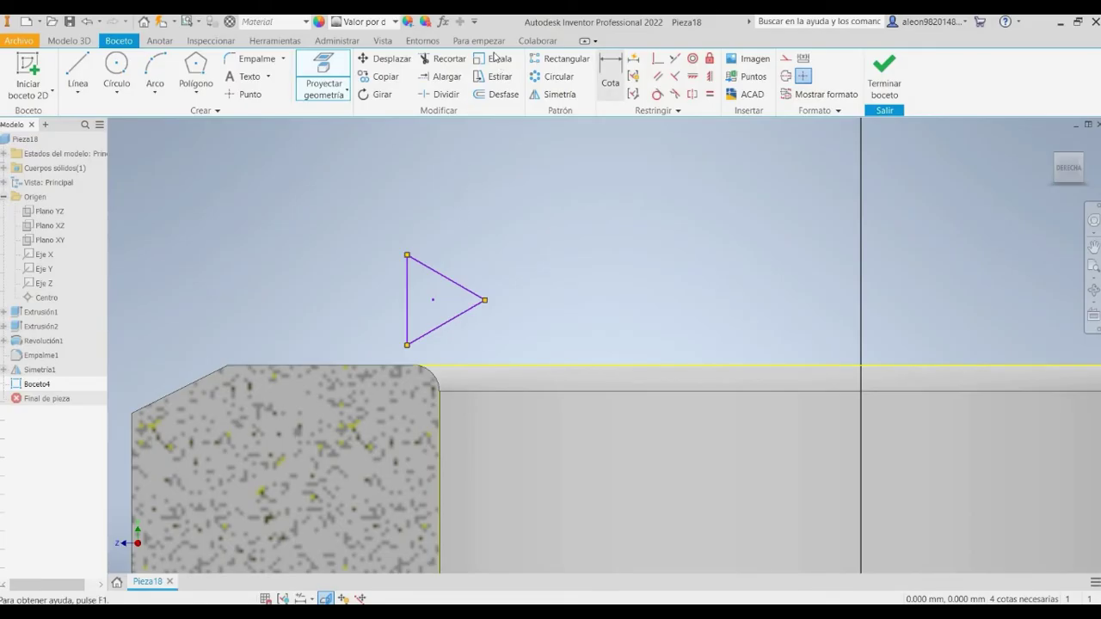
key("d")
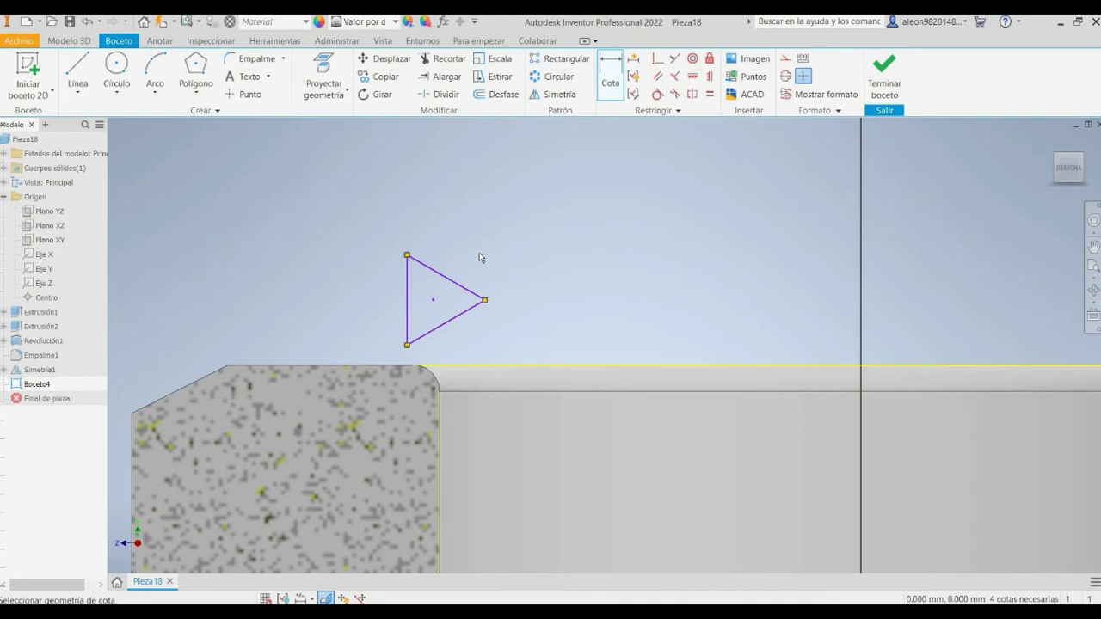
left_click(325, 279)
left_click(353, 327)
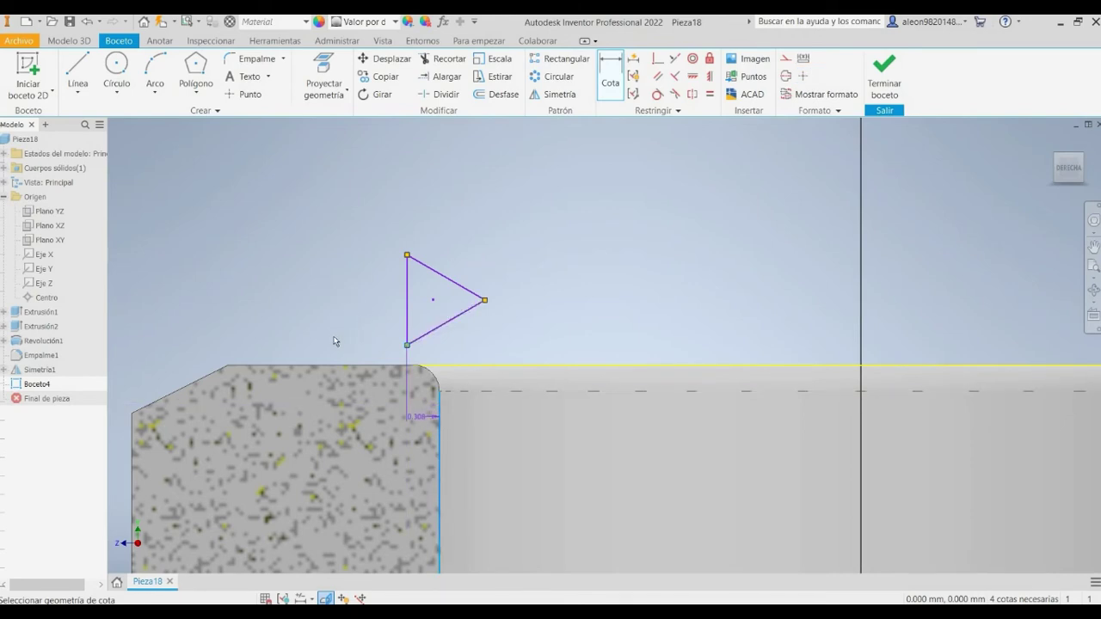
left_click(333, 337)
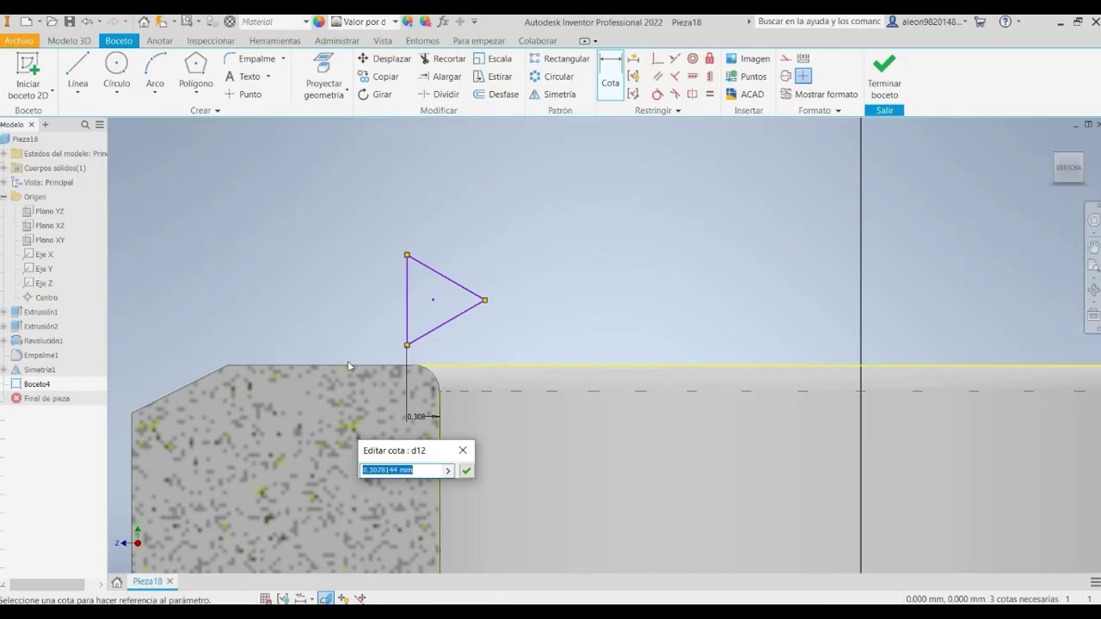
type("0.4")
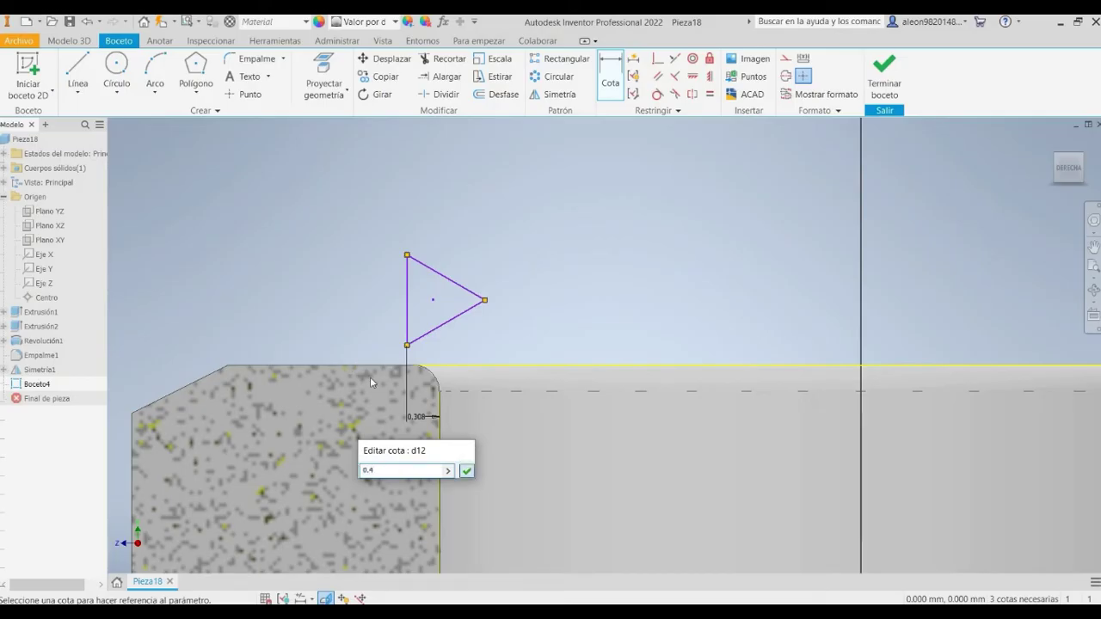
key("Return")
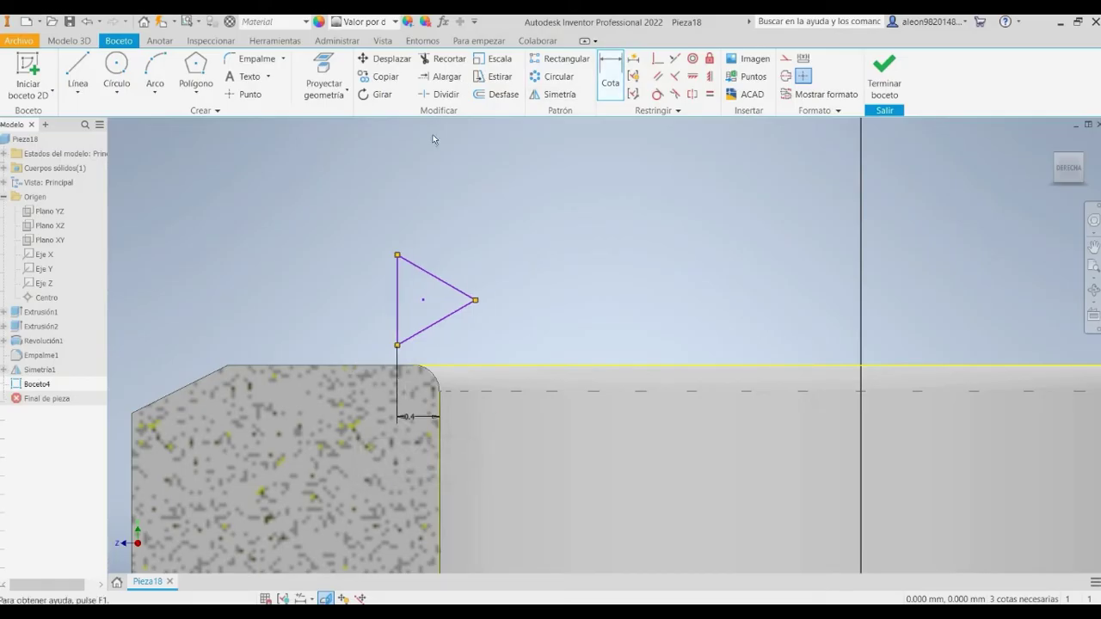
- Dimension the vertical distance from the triangle's lower vertex to the nut's upper edge as 0.5 mm
left_click(372, 290)
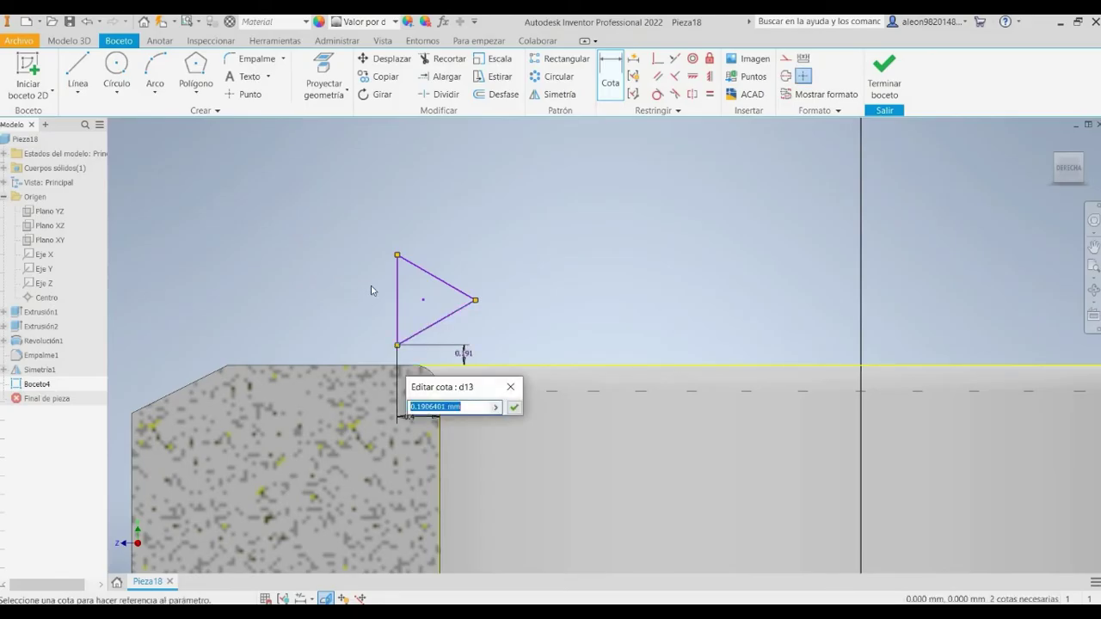
type("0.5")
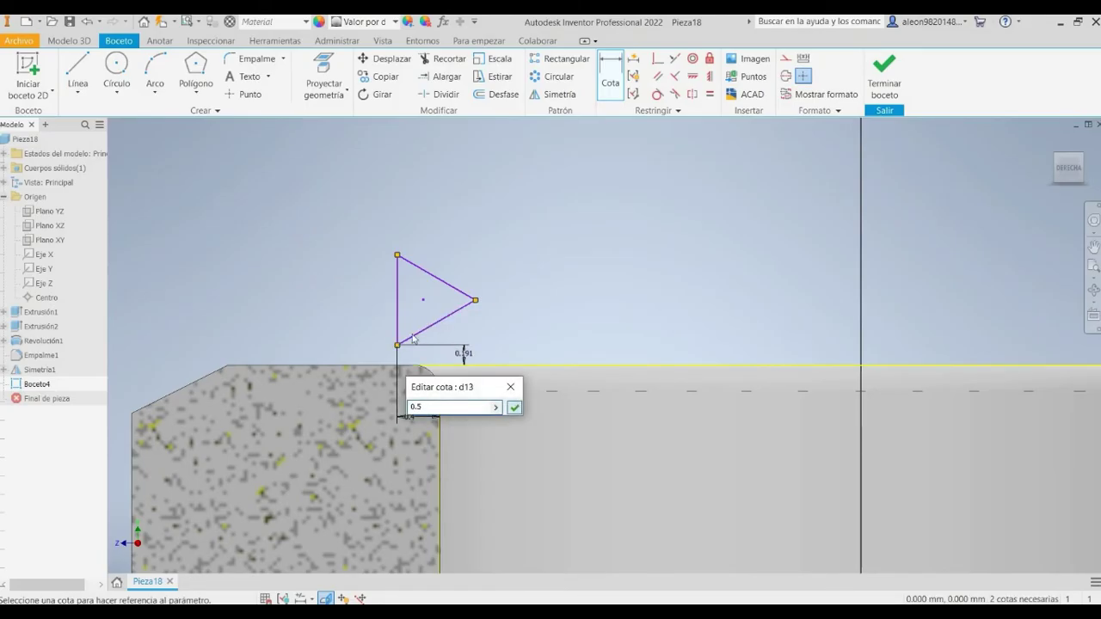
key("Return")
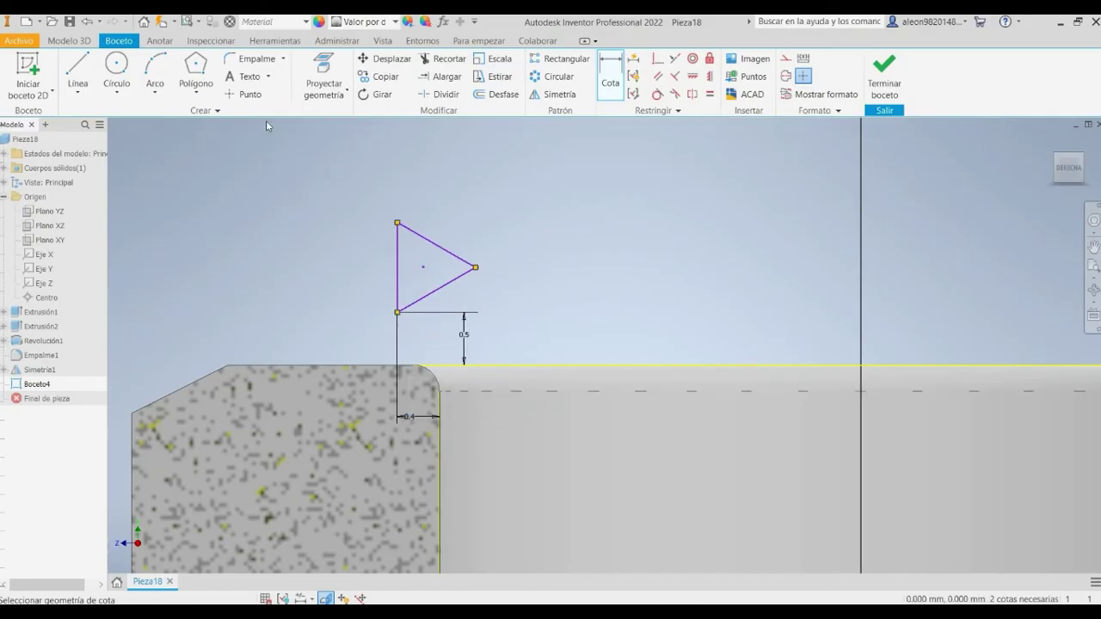
- Round the triangle's axis-facing vertex with a 0.25 mm sketch fillet and finish the sketch
left_click(239, 58)
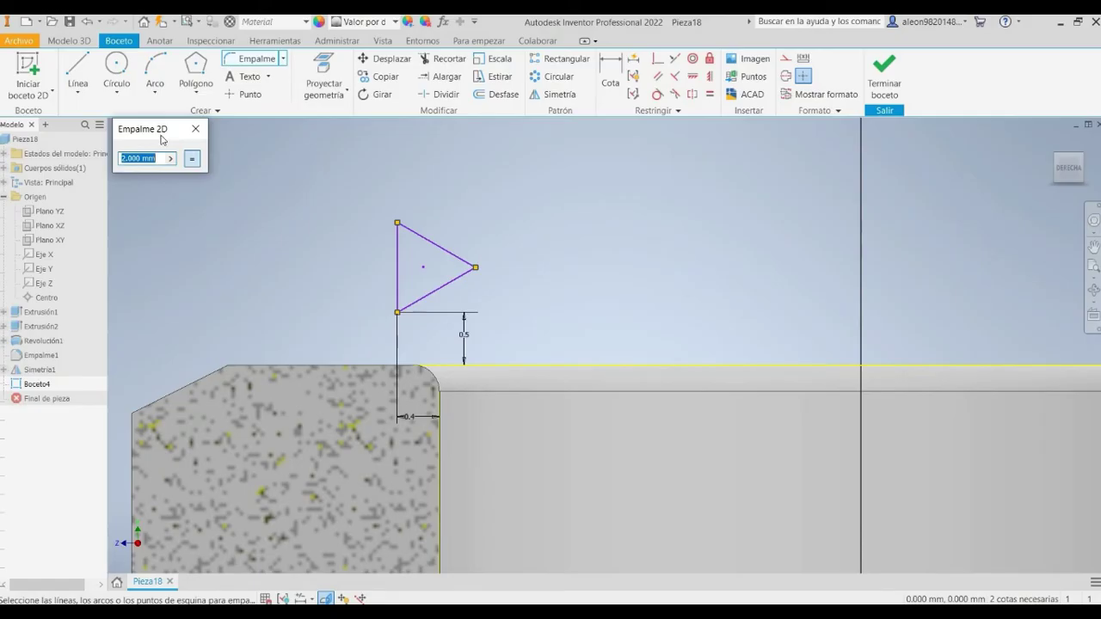
type("0.25")
left_click(360, 206)
left_click(361, 225)
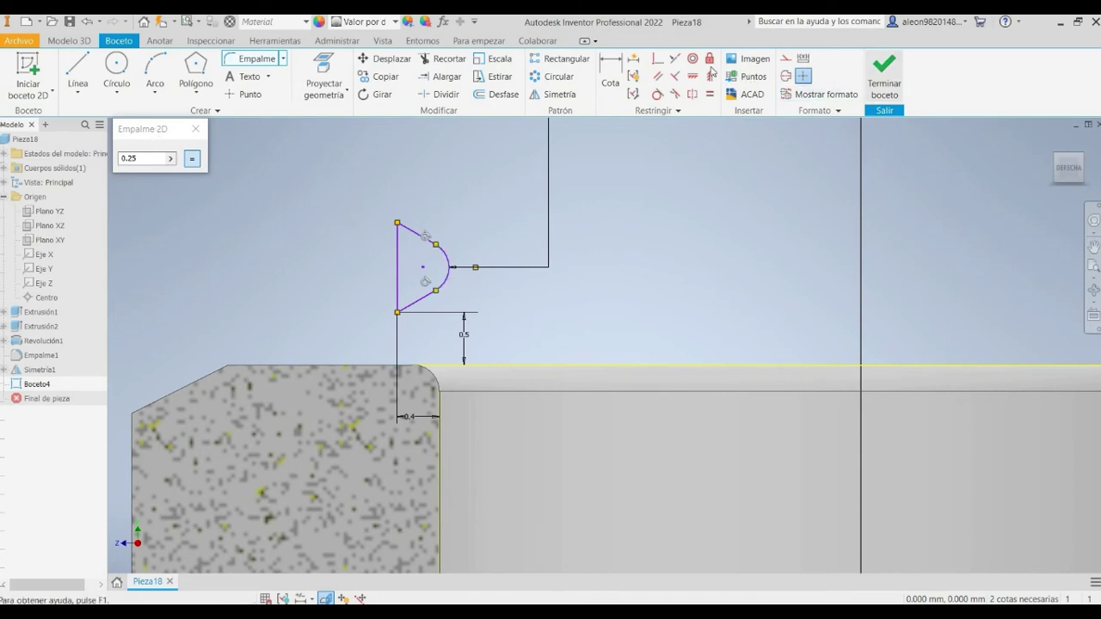
left_click(885, 76)
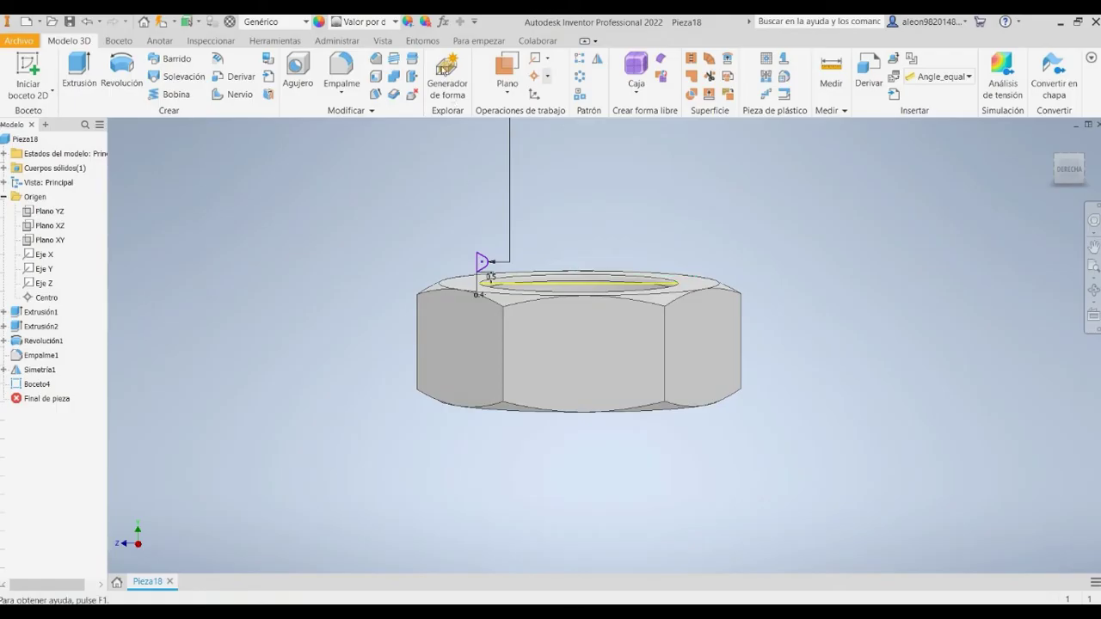
- Create a work axis through the revolved face of the nut's bore
left_click(547, 58)
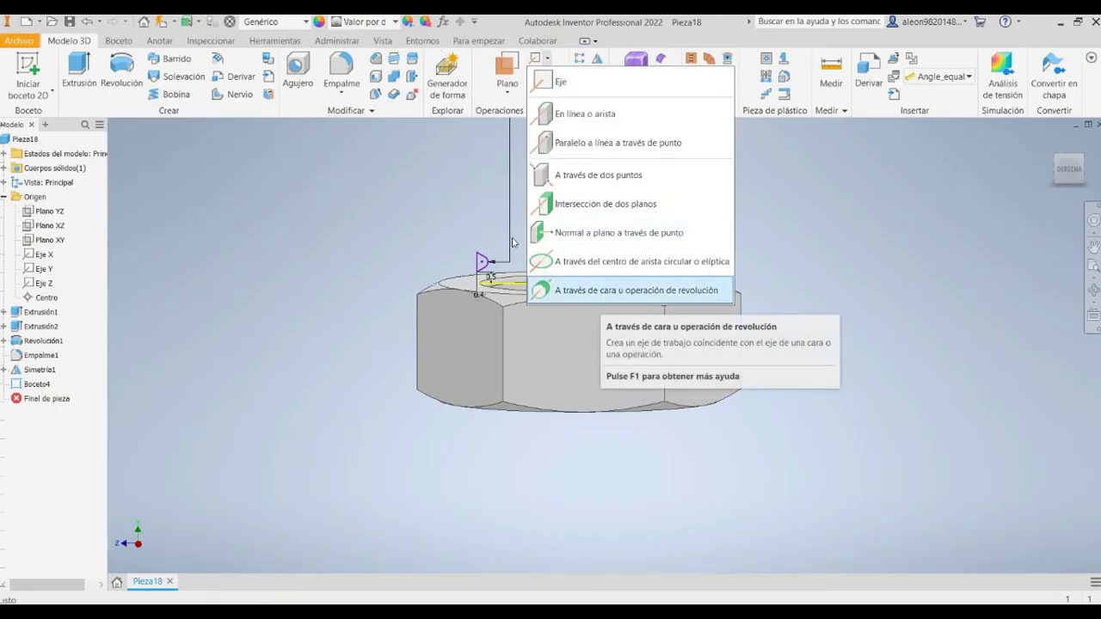
left_click(637, 290)
scroll(464, 207, "up", 4)
middle_click_drag(469, 198, 464, 229, "shift")
left_click(456, 228)
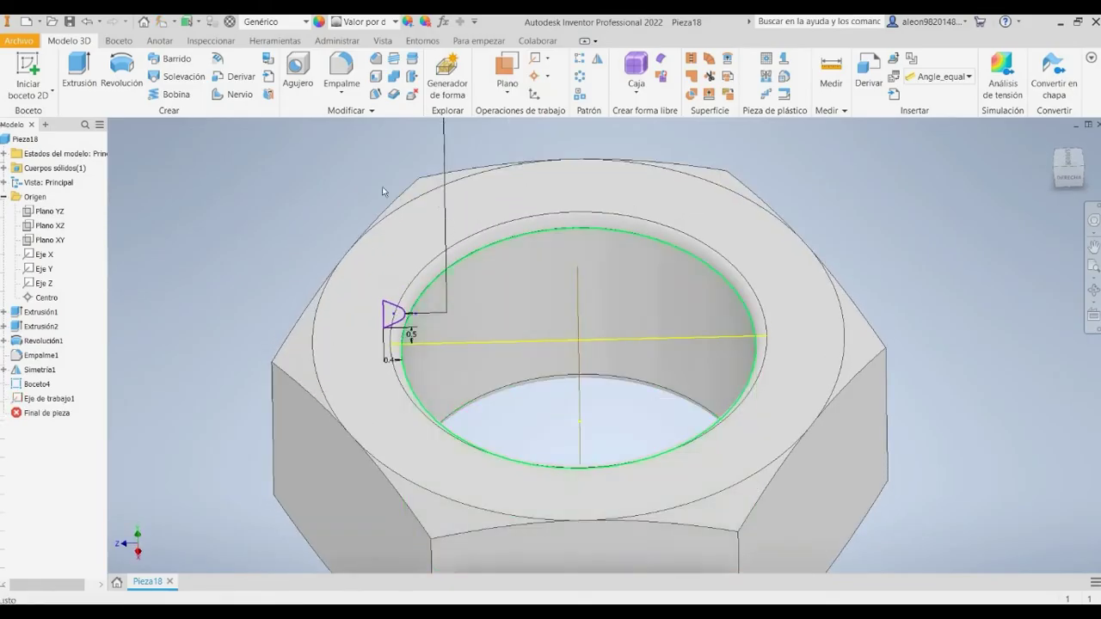
mouse_move(438, 228)
middle_mouse_down("shift")
mouse_move(430, 184)
mouse_move(421, 203)
mouse_move(437, 210)
middle_mouse_up("shift")
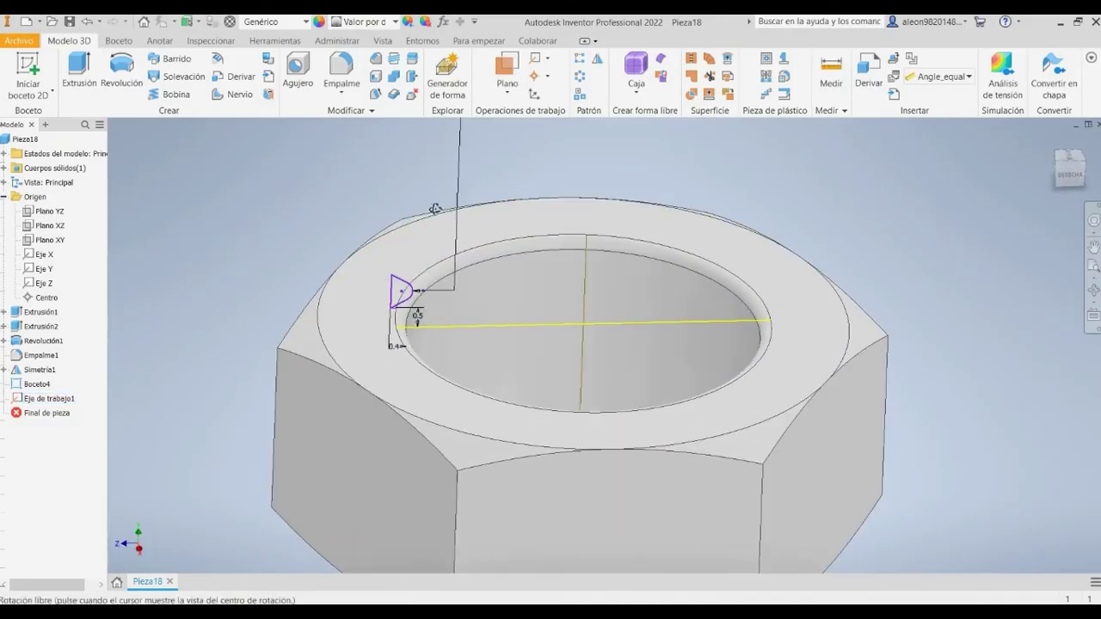
- Coil the rounded profile down around the work axis with 1 mm pitch and 7 mm height, joined to the nut
left_click(170, 94)
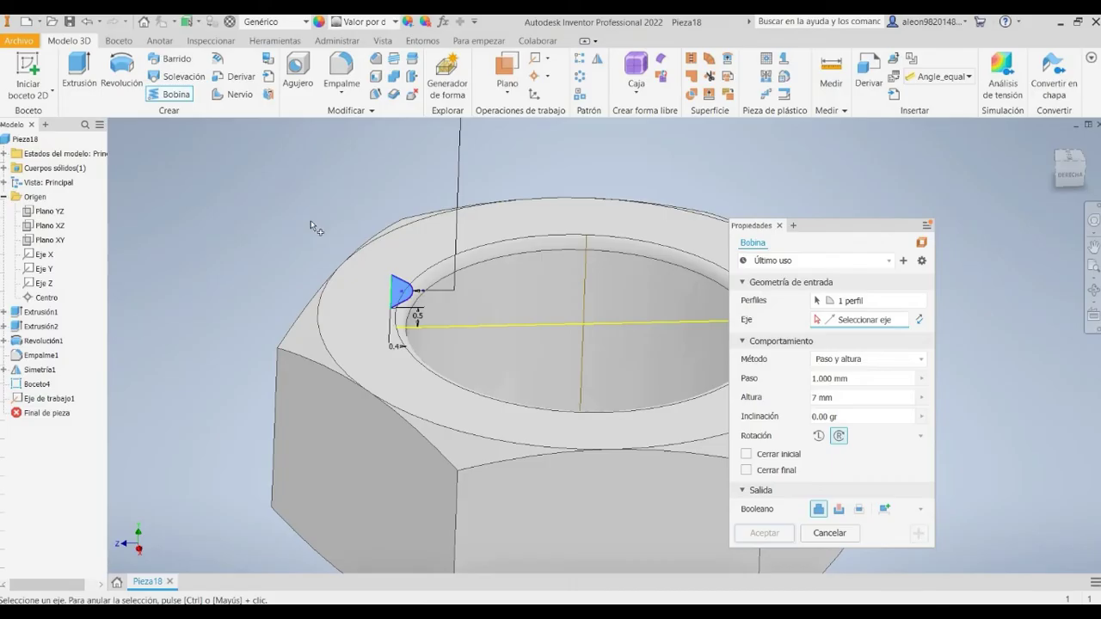
left_click(470, 237)
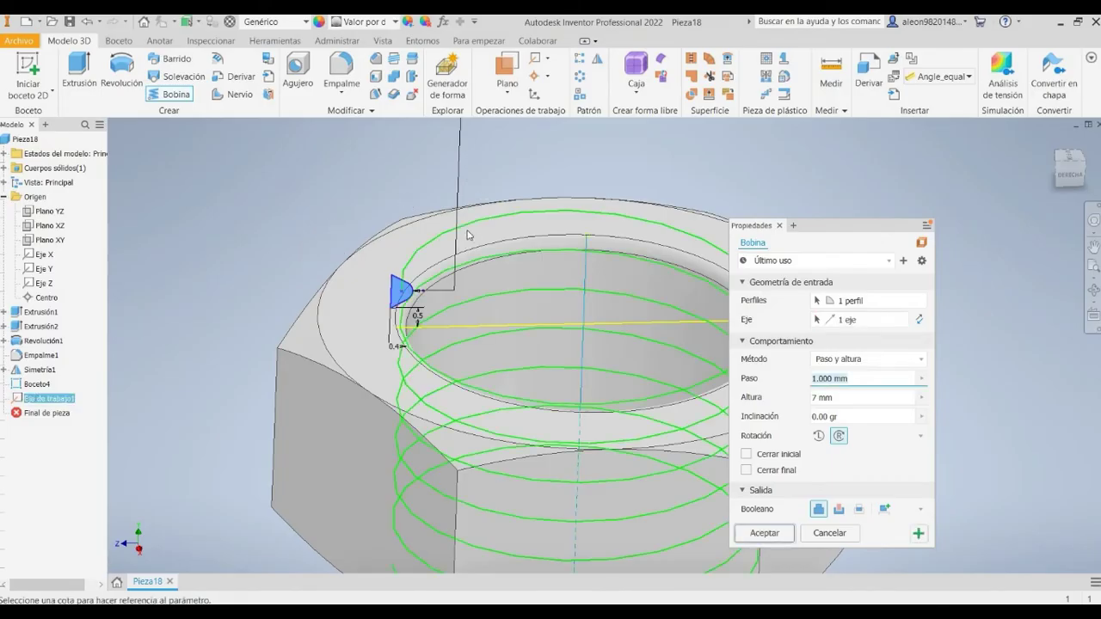
mouse_move(455, 150)
middle_mouse_down("shift")
mouse_move(437, 128)
mouse_move(436, 140)
middle_mouse_up("shift")
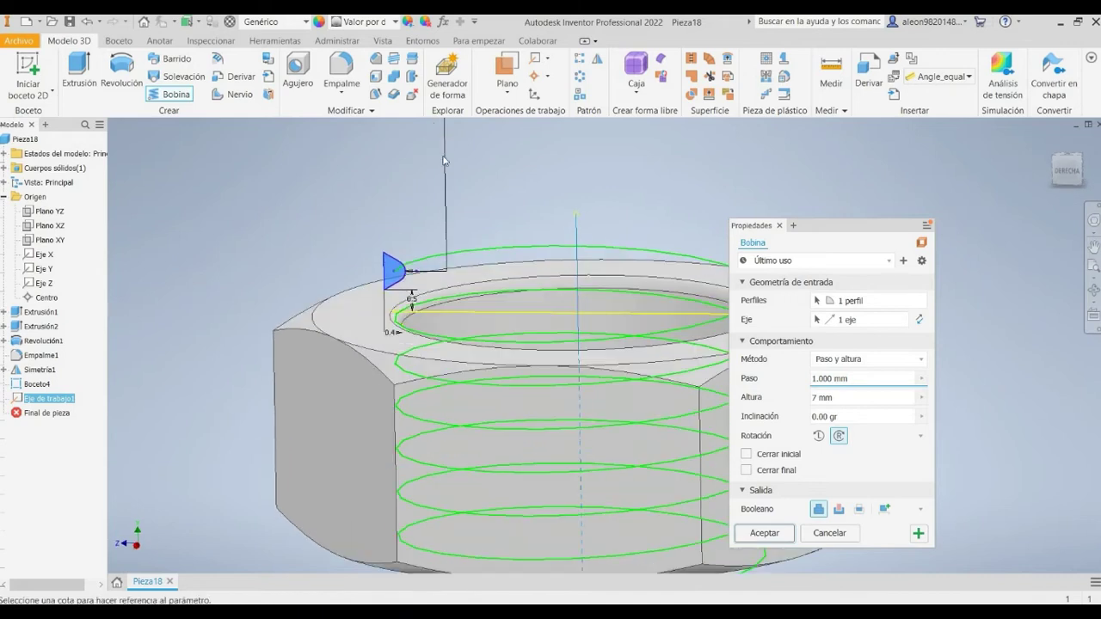
scroll(444, 163, "down", 3)
scroll(444, 168, "up", 2)
scroll(444, 168, "up", 3)
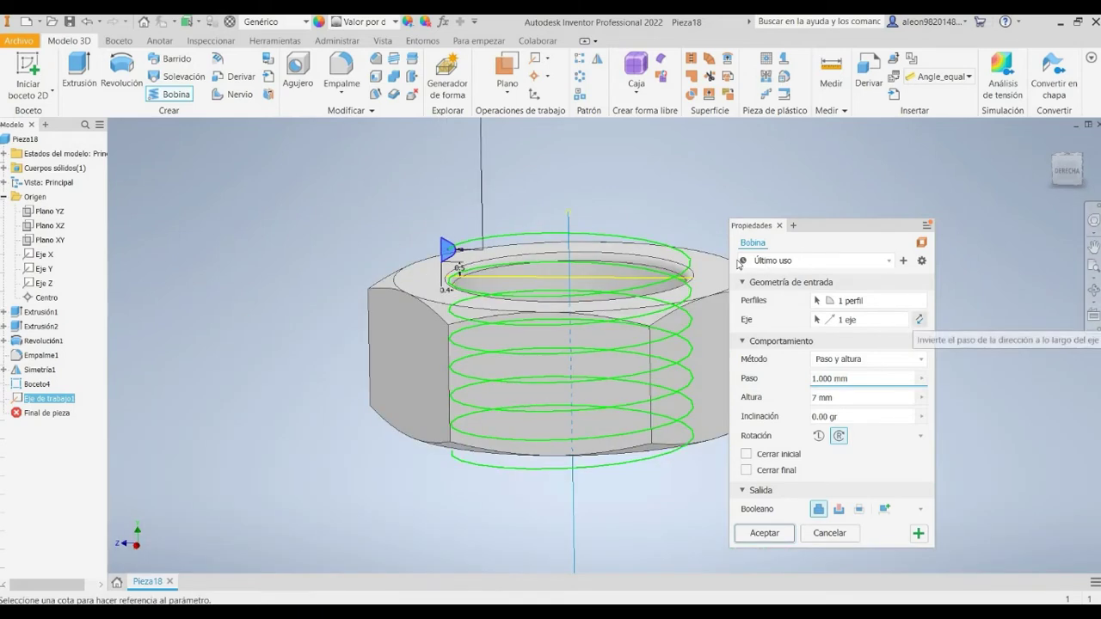
left_click(919, 319)
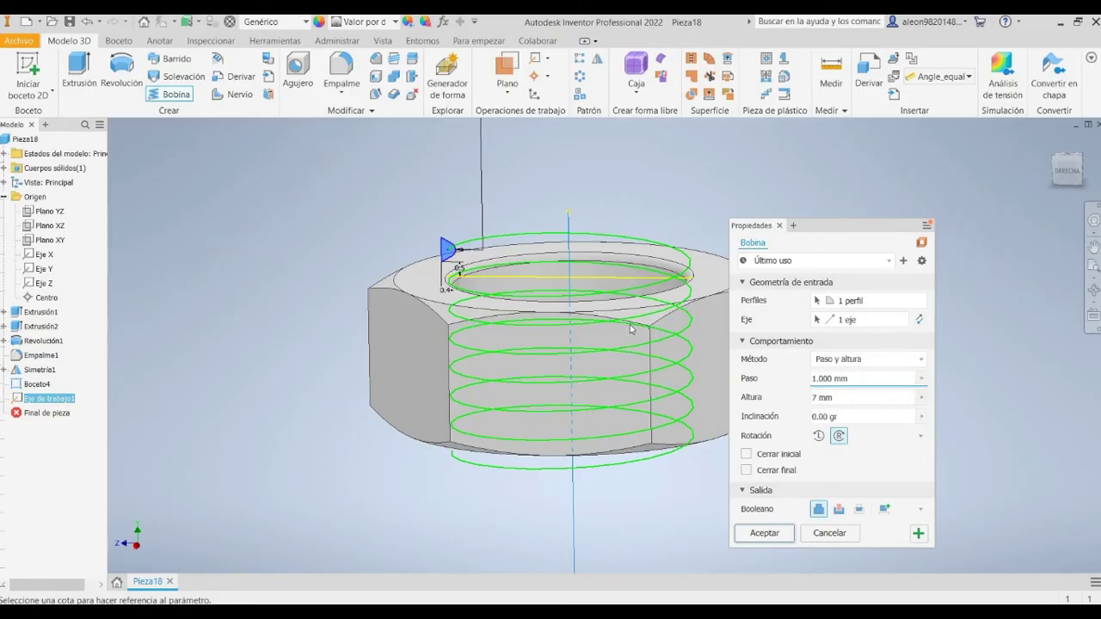
key("Tab")
left_click(764, 533)
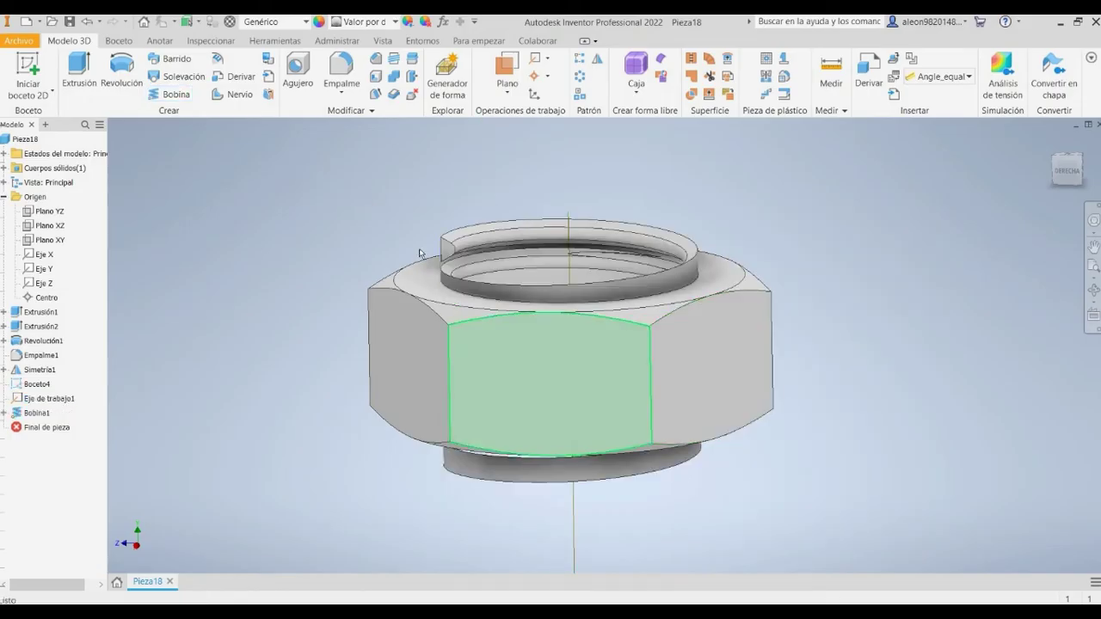
- Sketch a circle about 10 mm in diameter on the nut's upper face, centred on the origin and enclosing the protruding coil
middle_click_drag(266, 242, 347, 275, "shift")
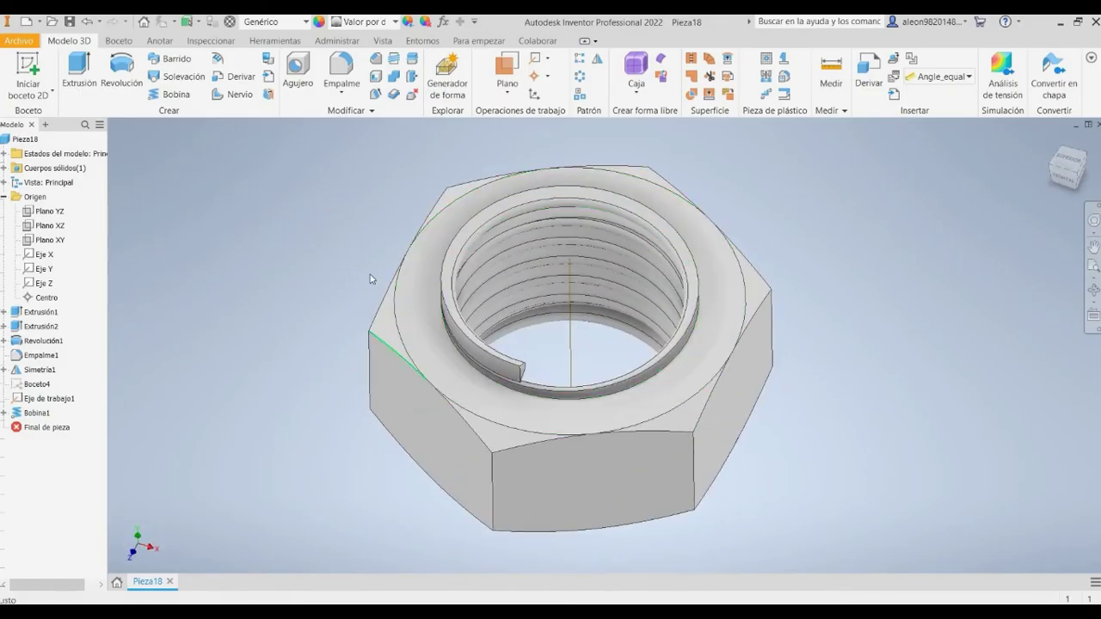
left_click(406, 248)
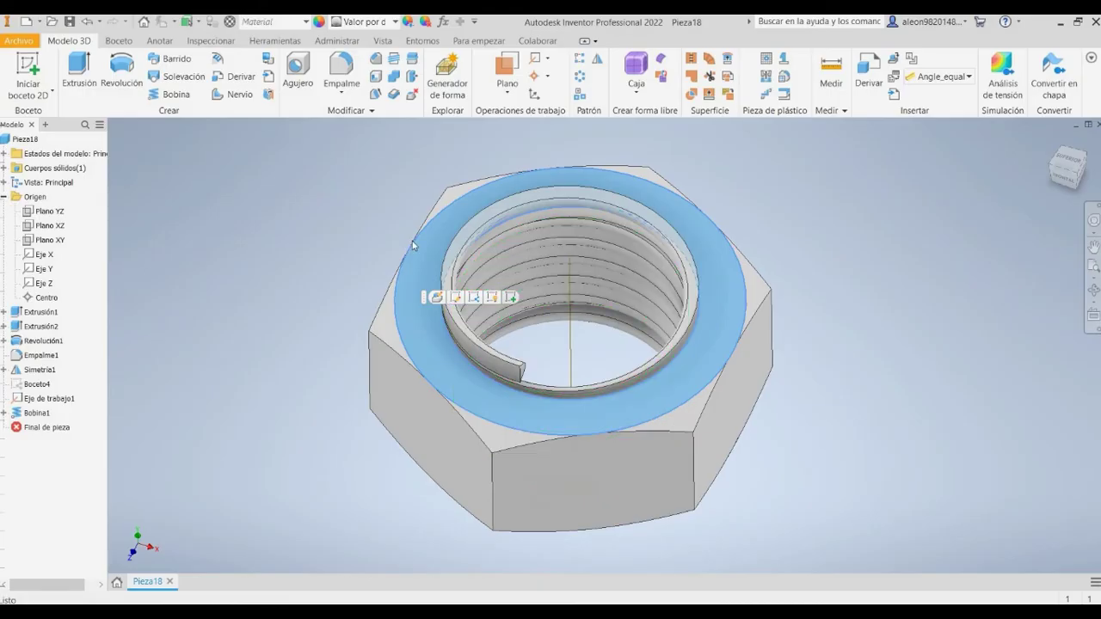
left_click(436, 297)
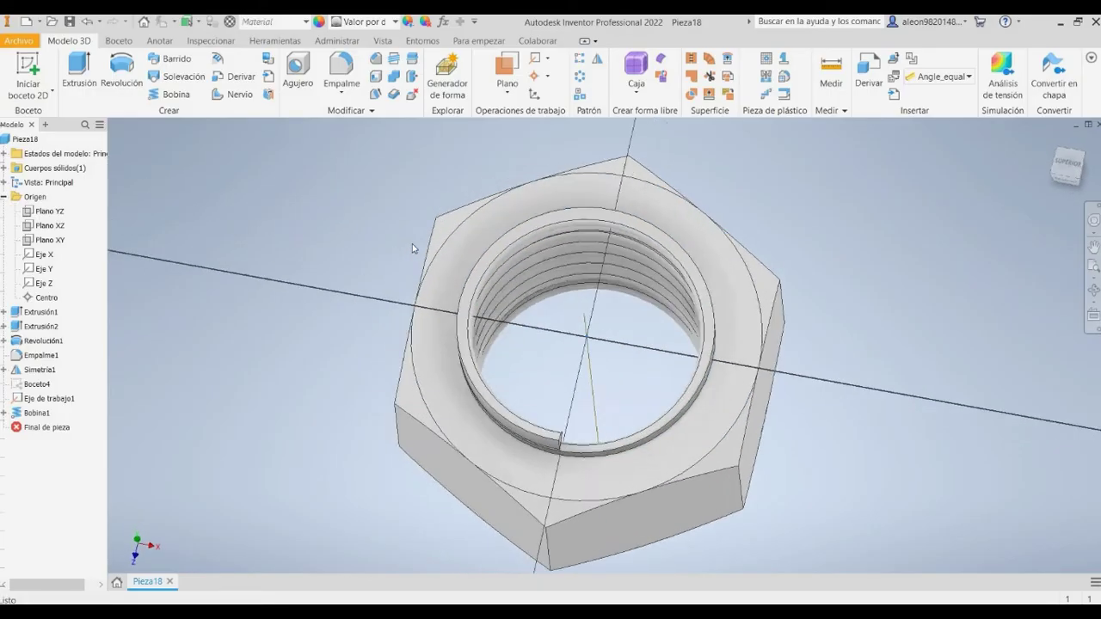
key("c")
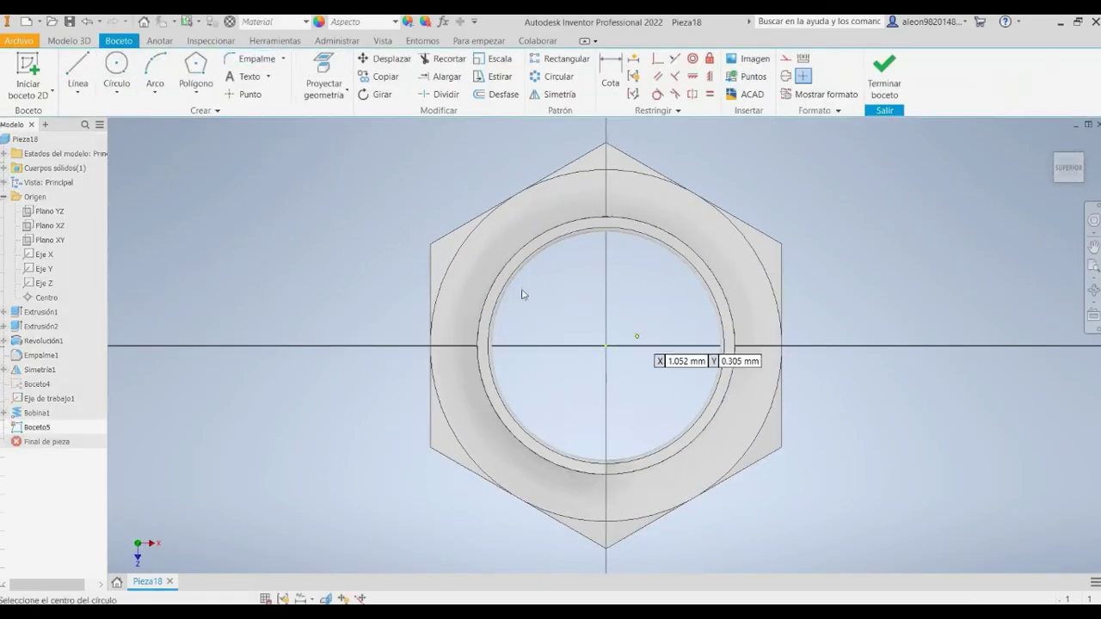
left_click(606, 345)
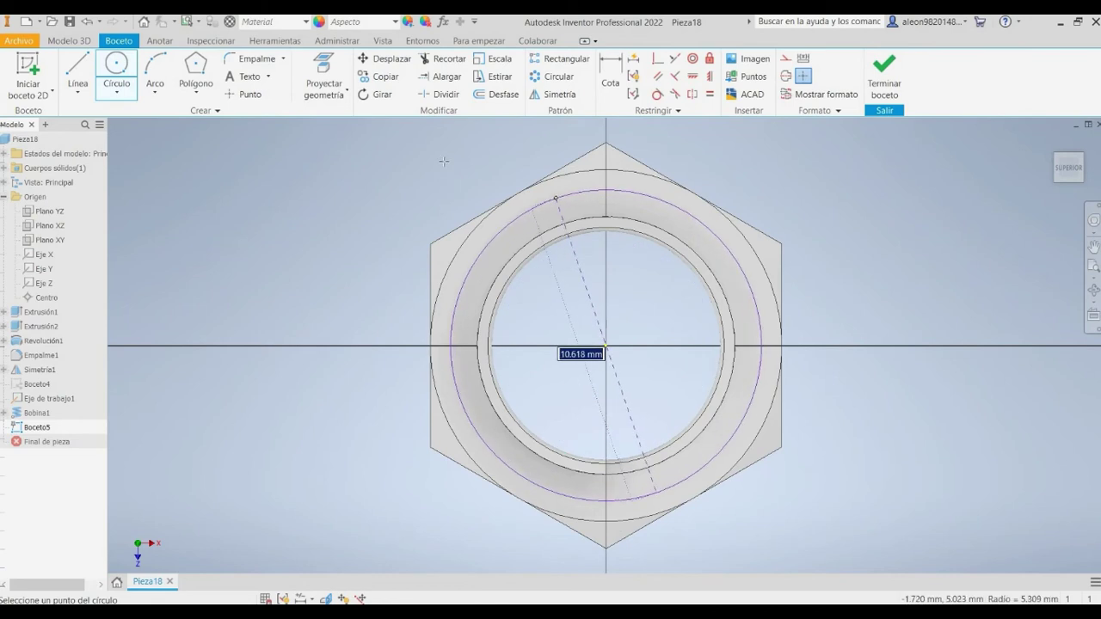
left_click(562, 203)
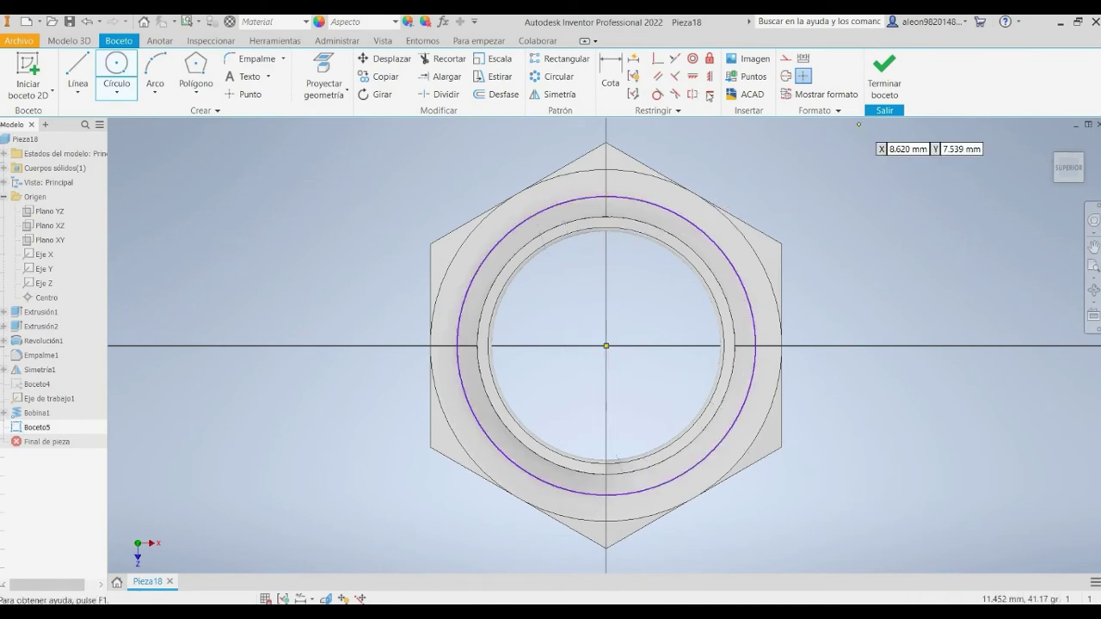
left_click(884, 77)
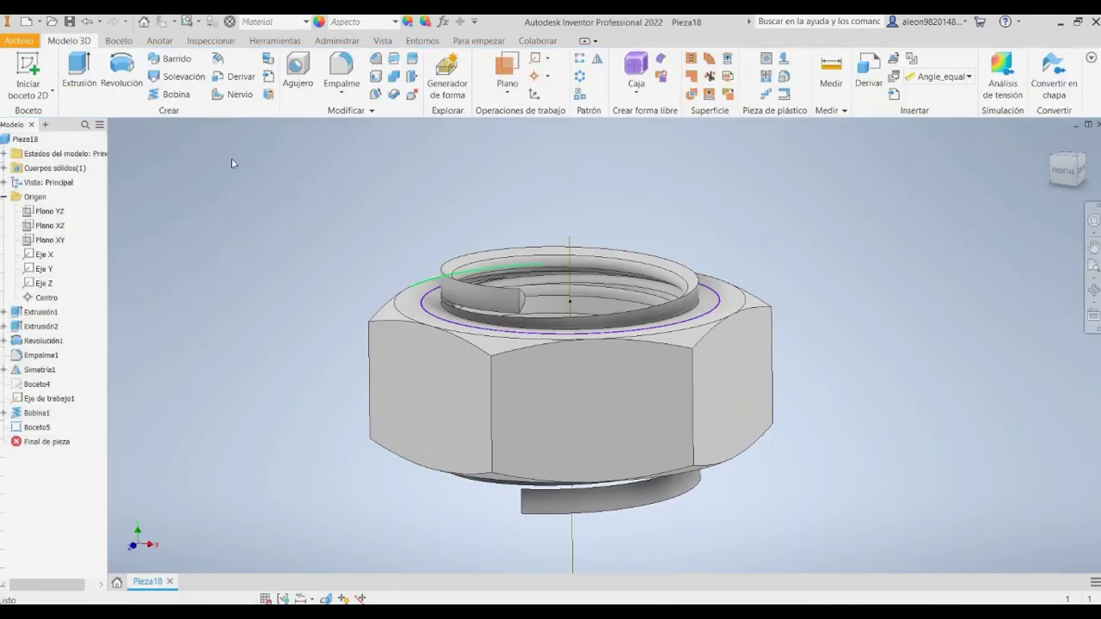
- Extrude the circle 5 mm upward as a cut to trim the coil protruding above the nut
key("e")
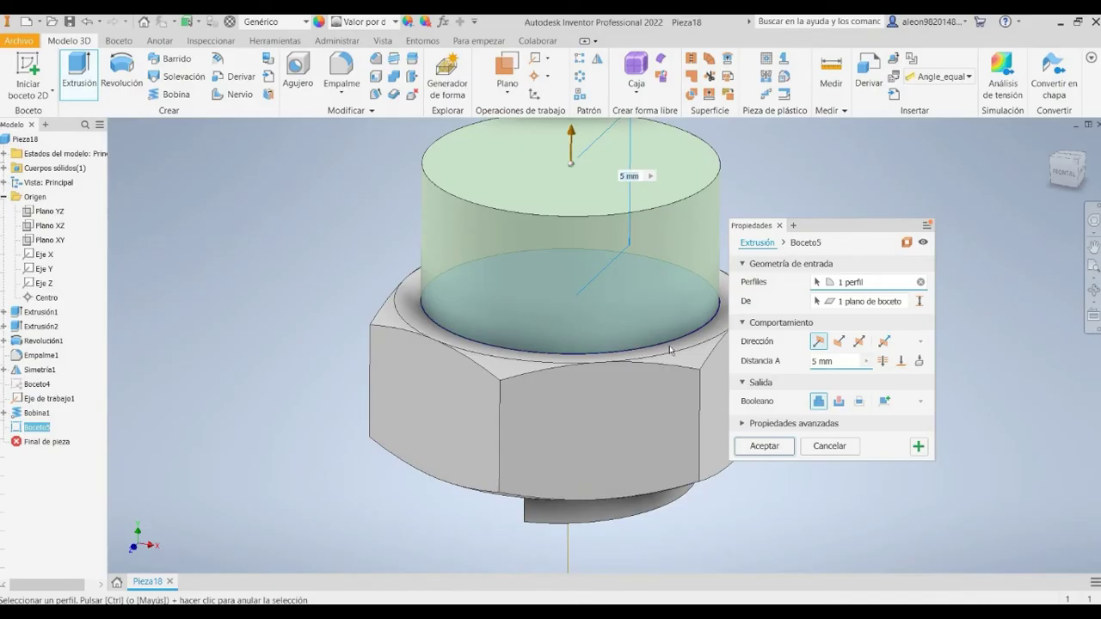
left_click(839, 401)
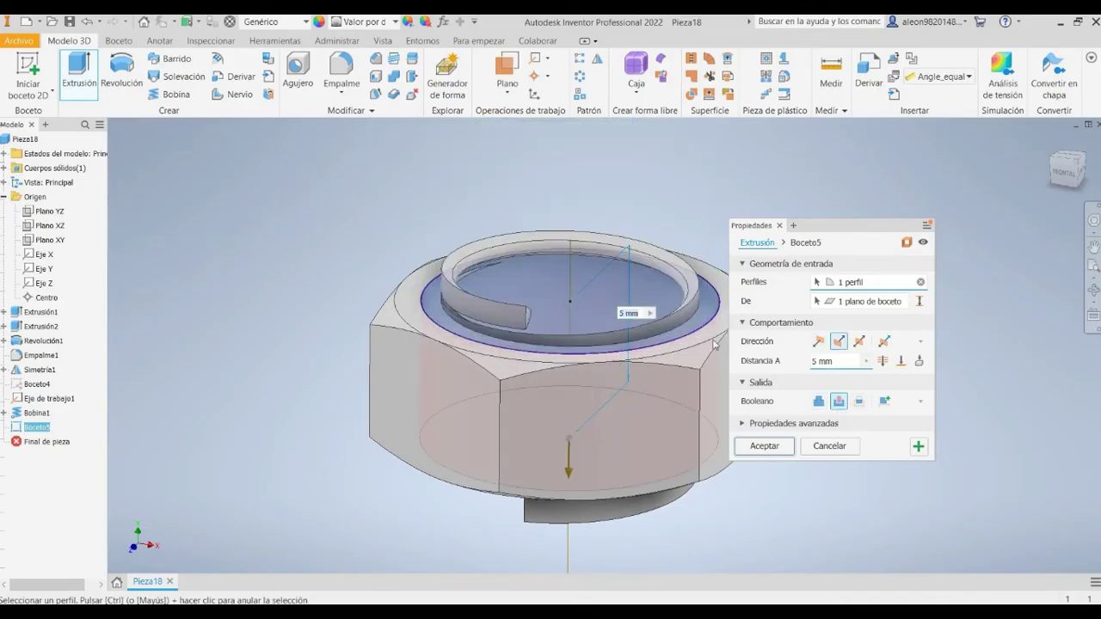
left_click(818, 340)
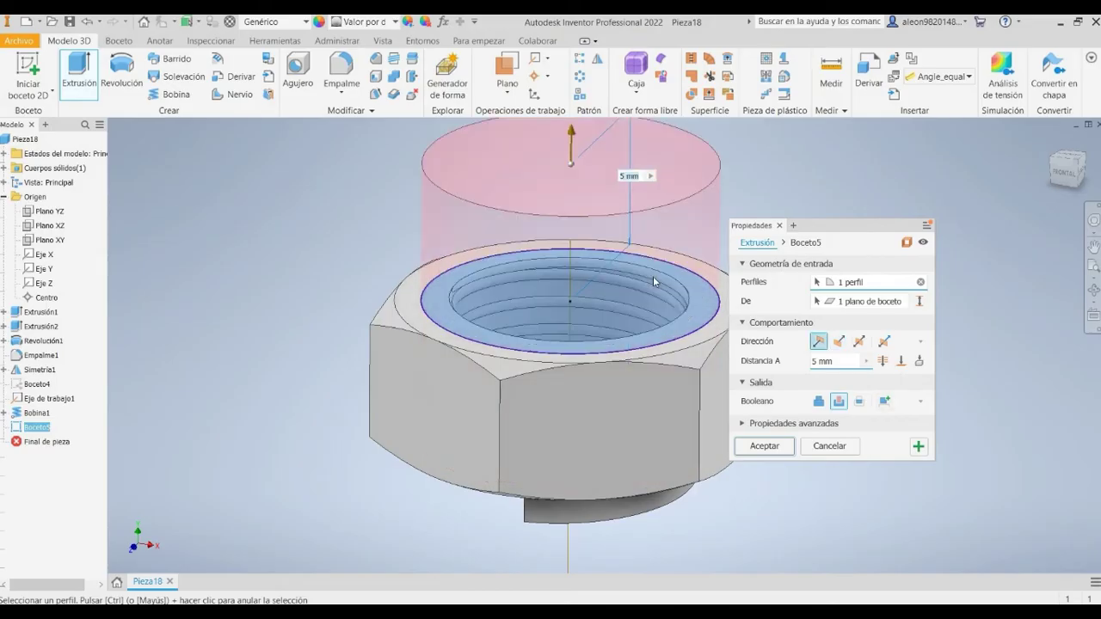
key("Return")
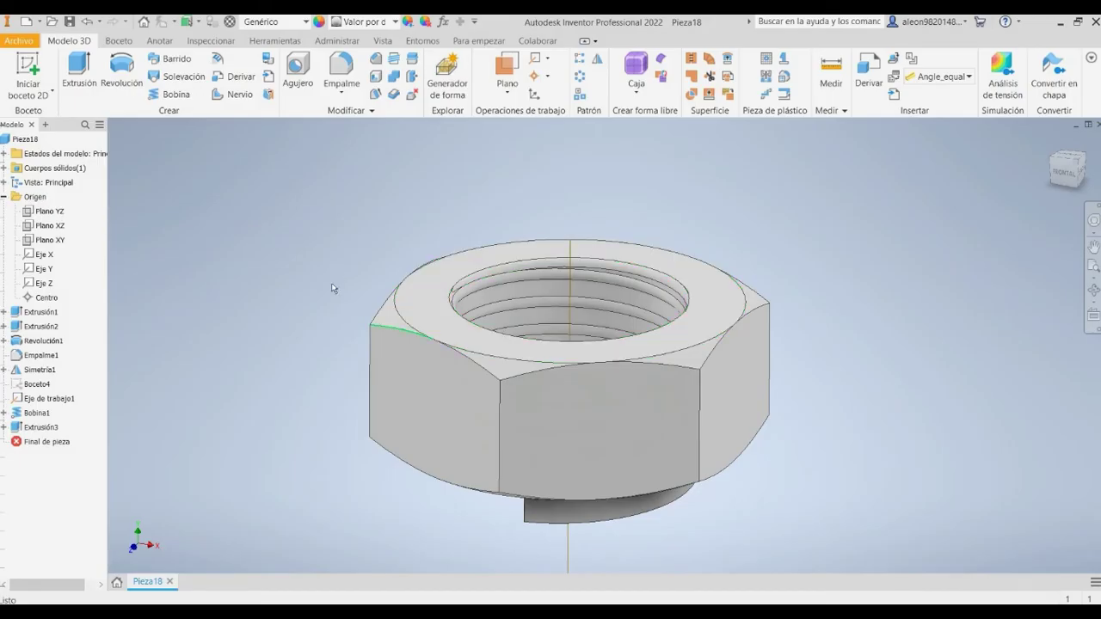
- Mirror the trimming cut across the XZ plane to remove the coil protruding below the nut
mouse_move(333, 311)
middle_mouse_down("shift")
mouse_move(339, 296)
mouse_move(337, 312)
middle_mouse_up("shift")
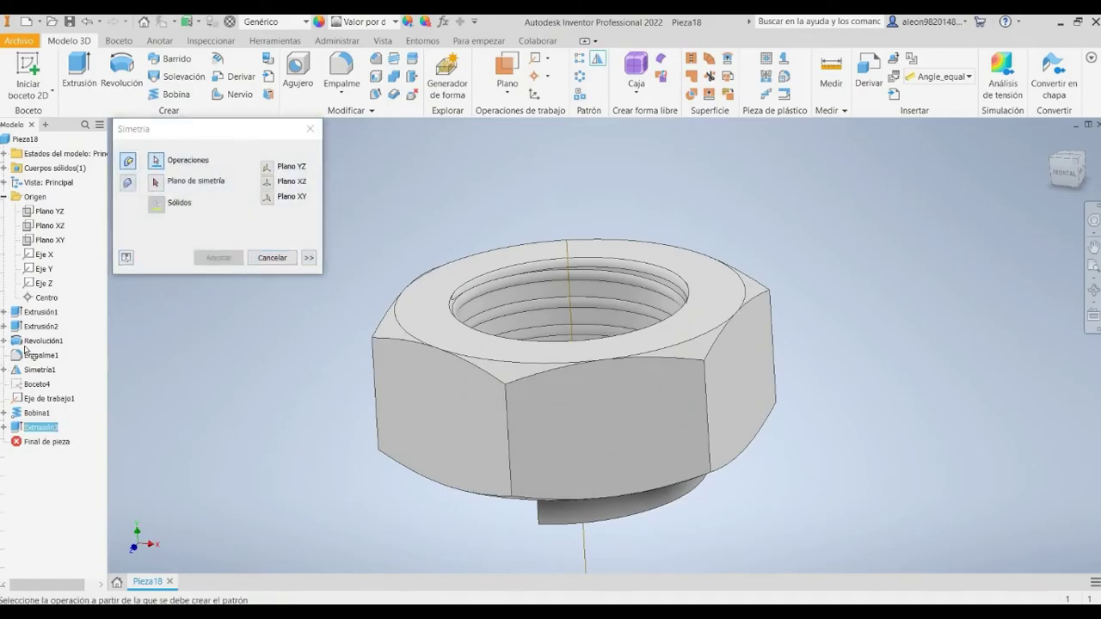
left_click(154, 181)
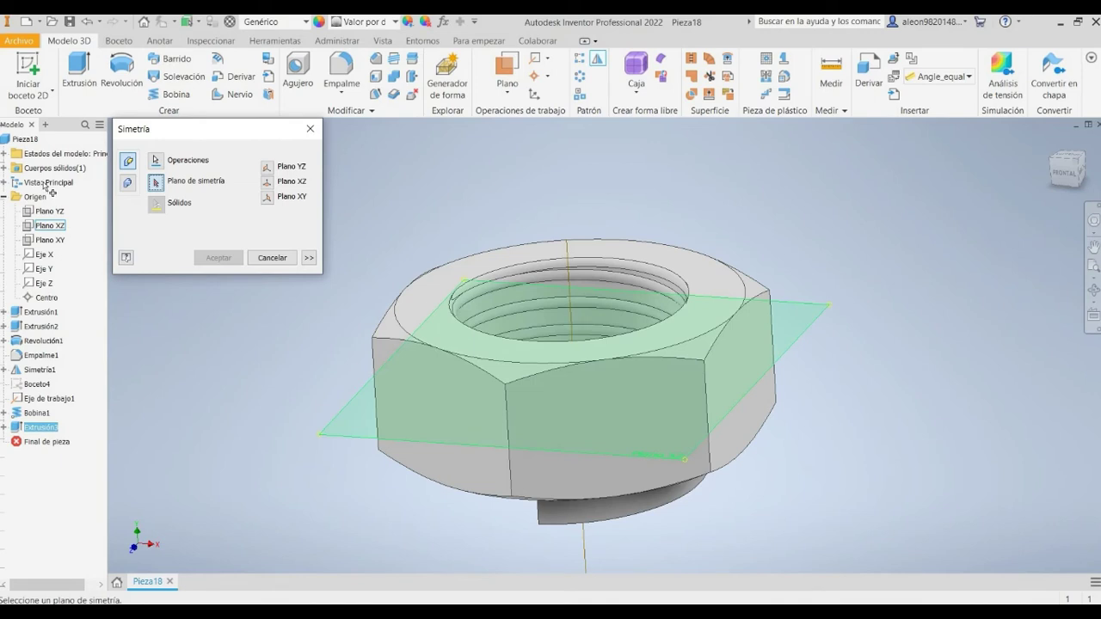
left_click(49, 225)
left_click(219, 259)
middle_click_drag(346, 299, 369, 305, "shift")
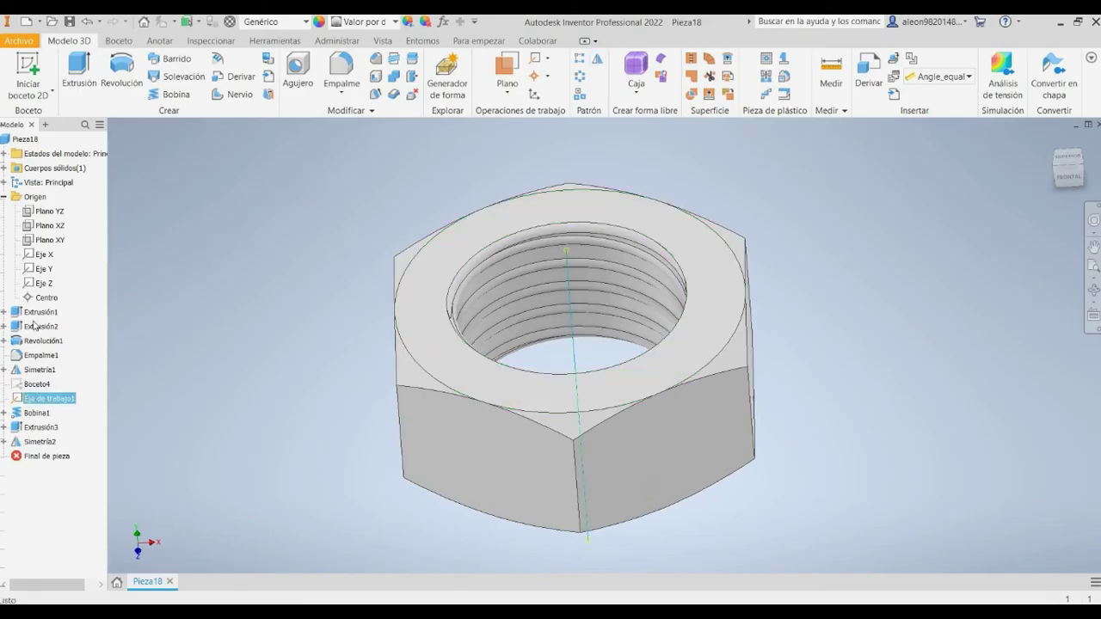
- Hide the work axis running through the bore
right_click(43, 398)
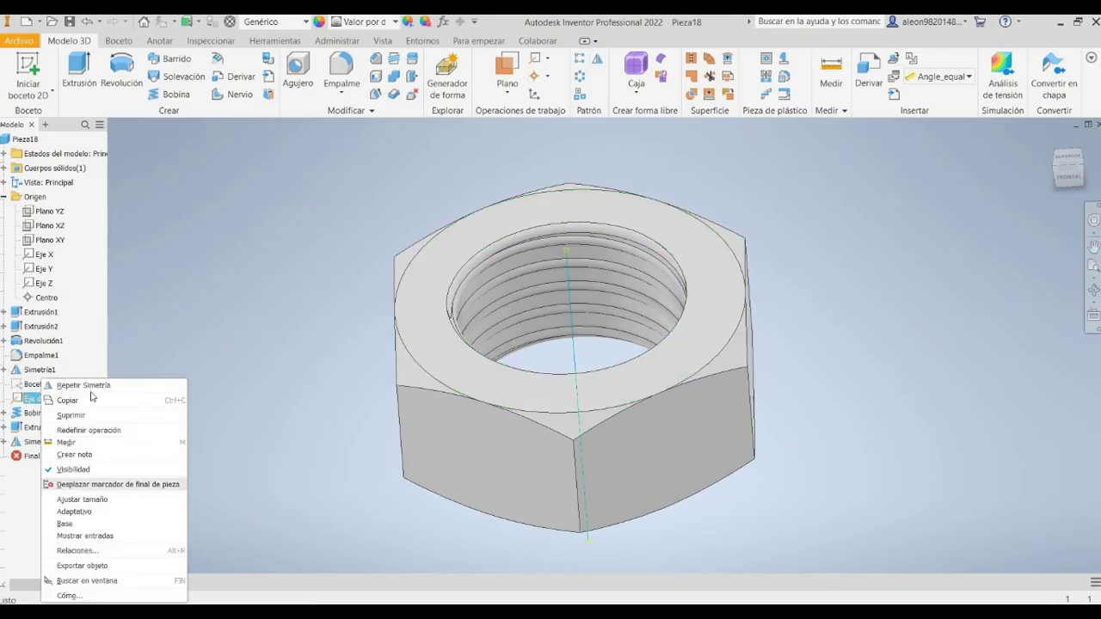
left_click(26, 324)
right_click(33, 399)
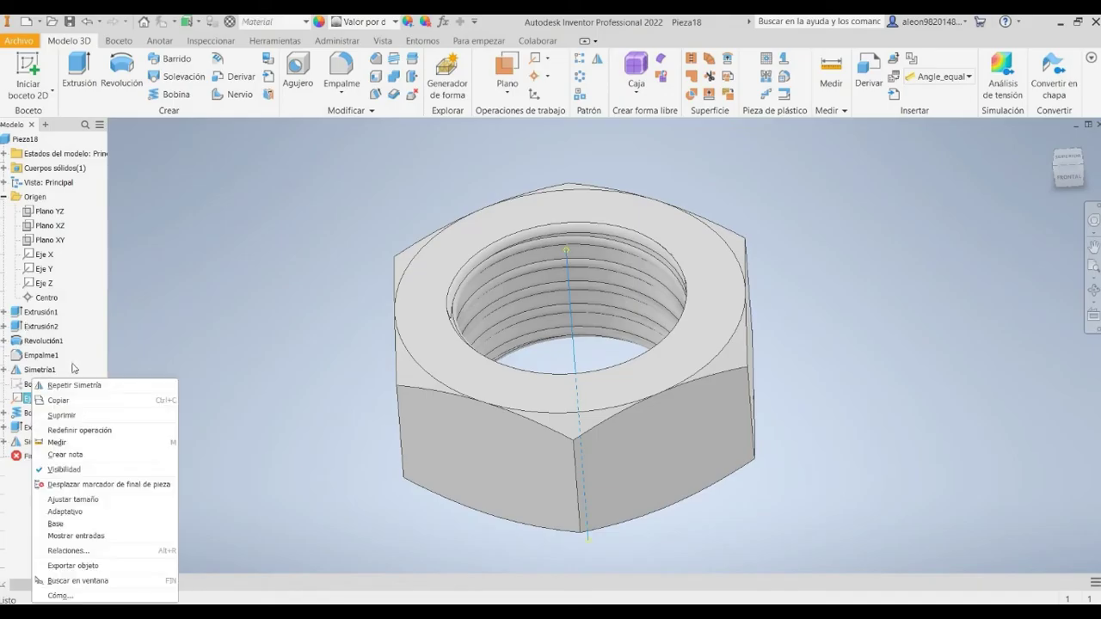
left_click(64, 469)
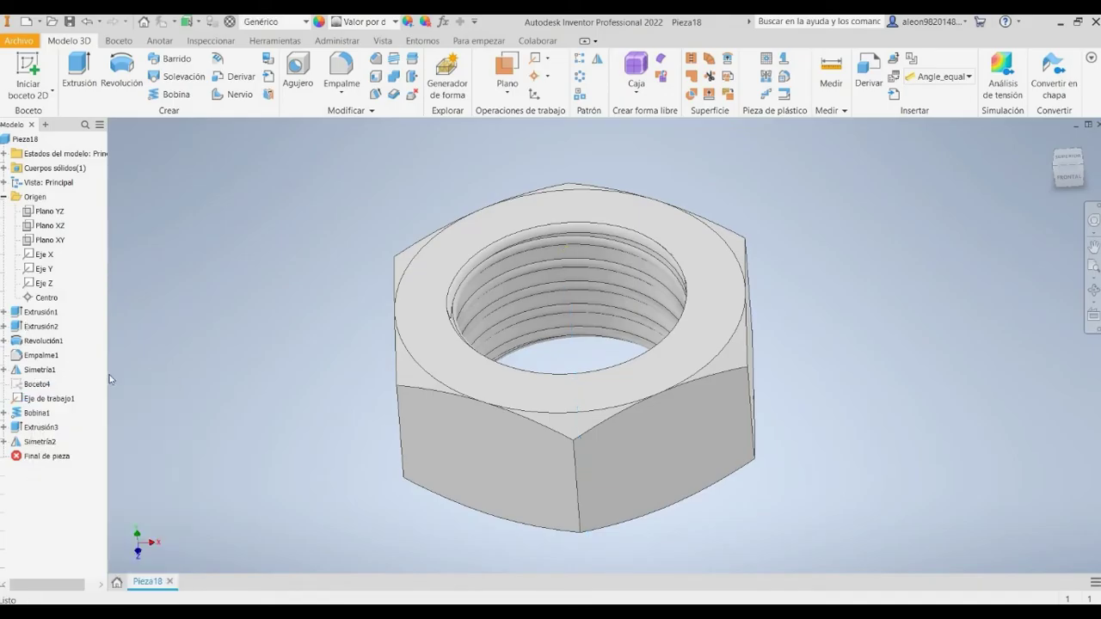
- Assign the material "Hierro, maleable" to the nut
middle_click_drag(269, 321, 312, 312, "shift")
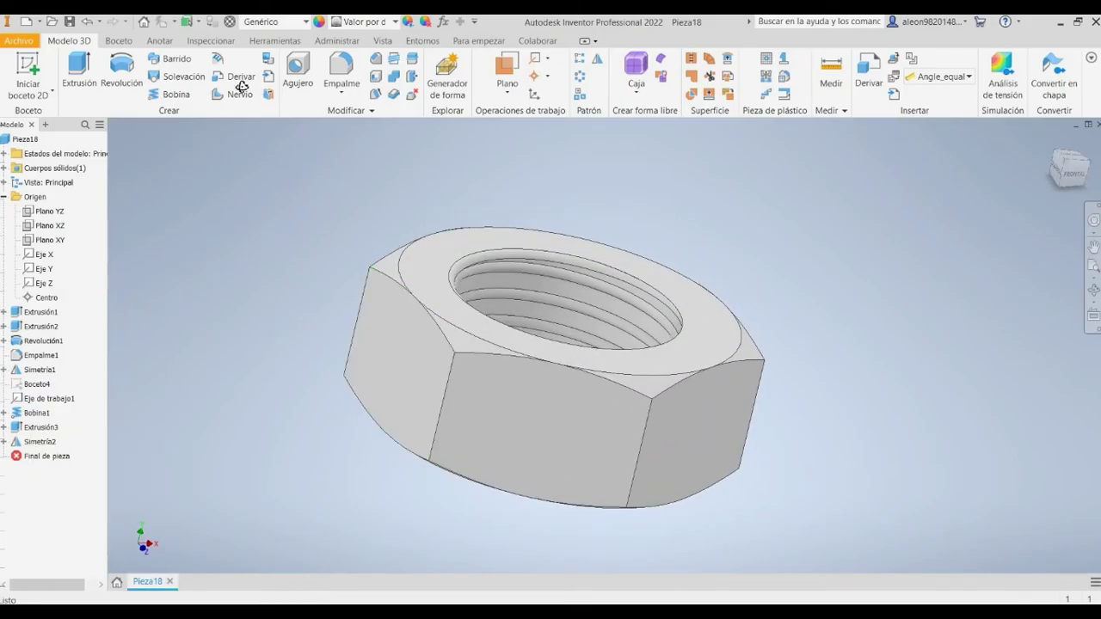
left_click(247, 24)
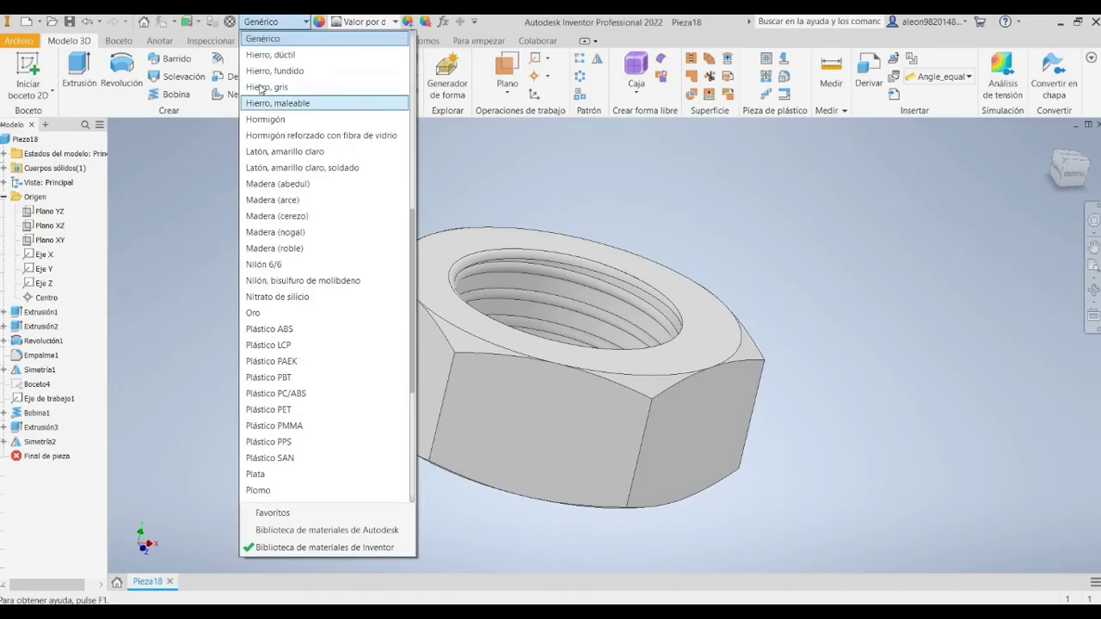
left_click(258, 103)
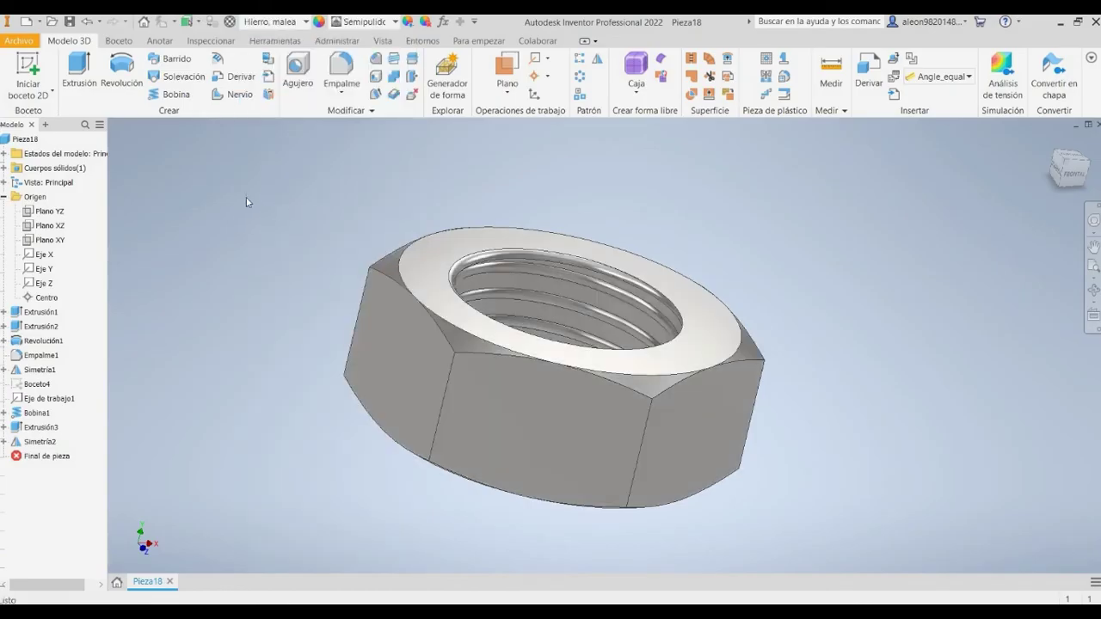
middle_click_drag(246, 200, 264, 300, "shift")
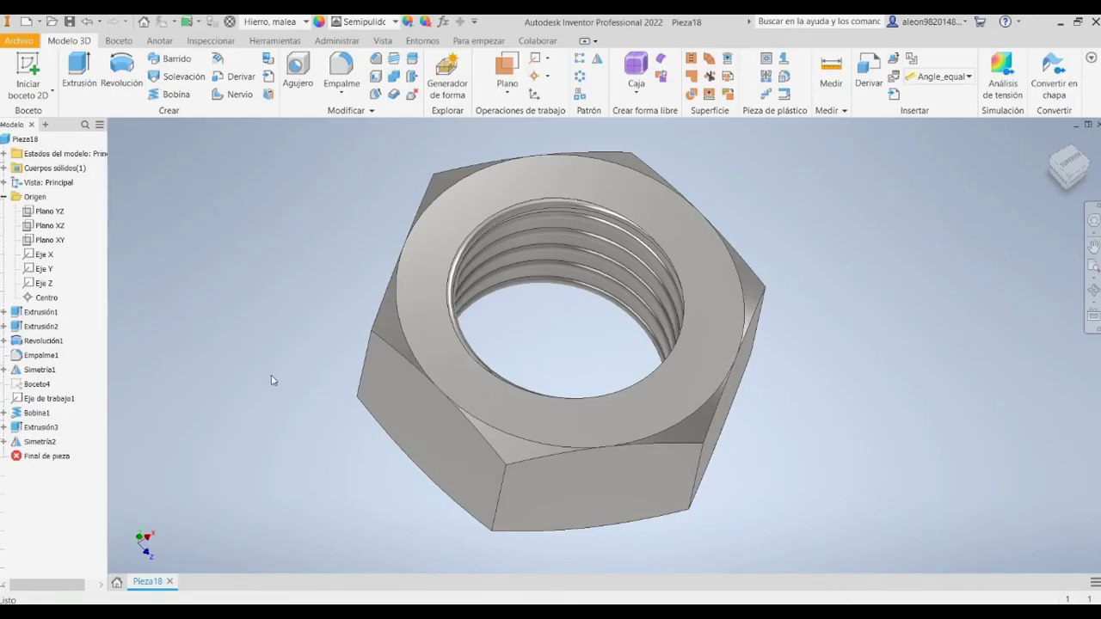
scroll(541, 316, "down", 4)
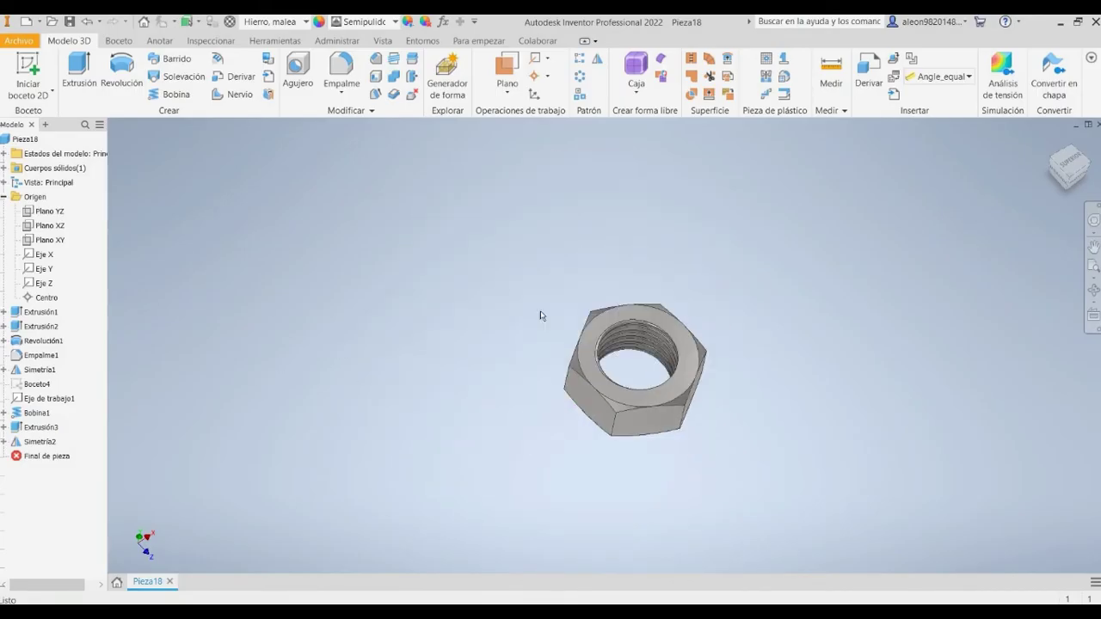
scroll(540, 316, "up", 4)
middle_click_drag(549, 307, 508, 341, "shift")
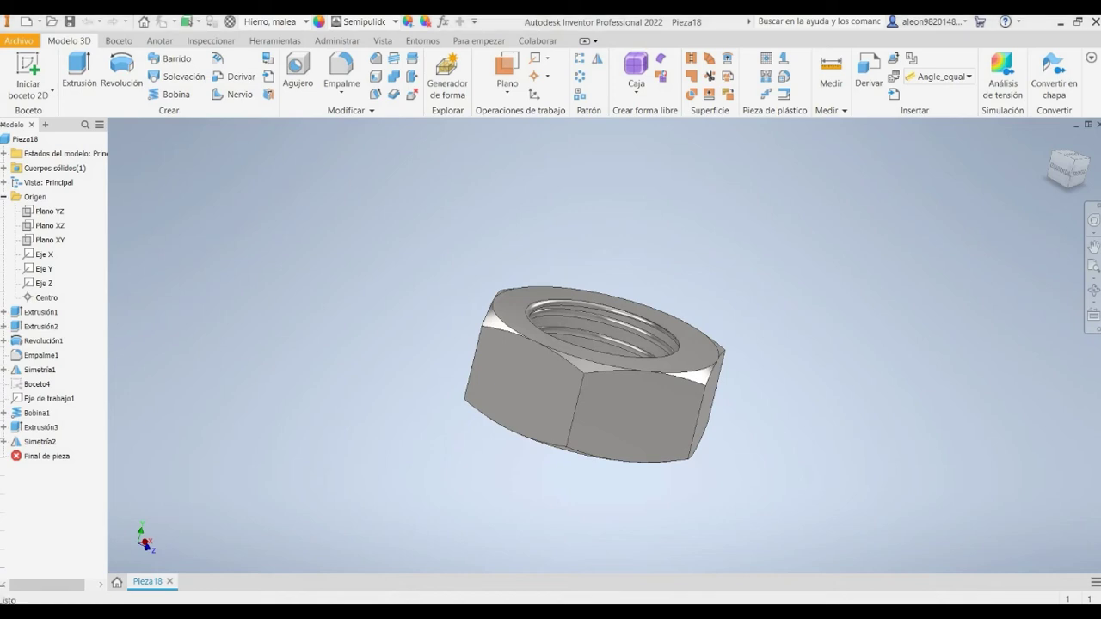
- Create a new part from the metric Standard (mm).ipt template and start a 2D sketch on the XZ plane
left_click(27, 21)
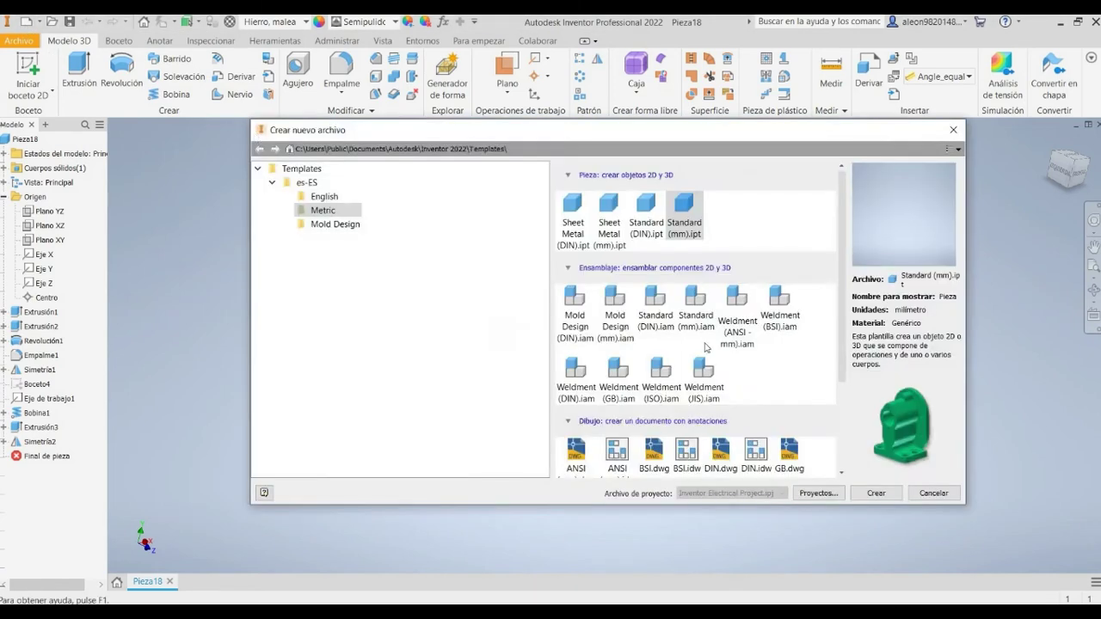
key("Return")
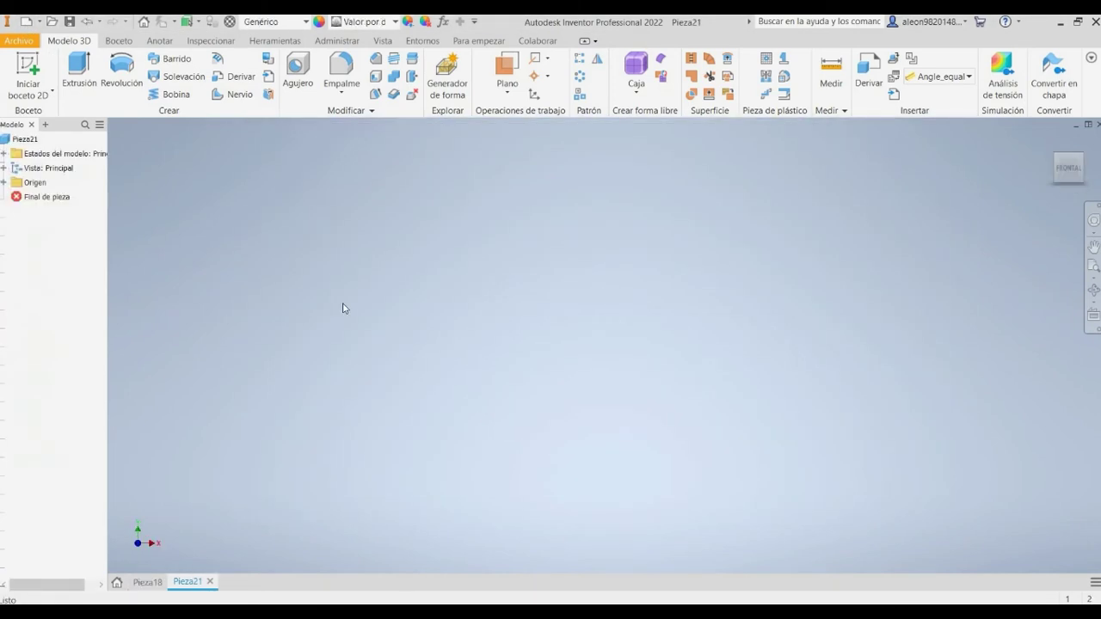
left_click(29, 65)
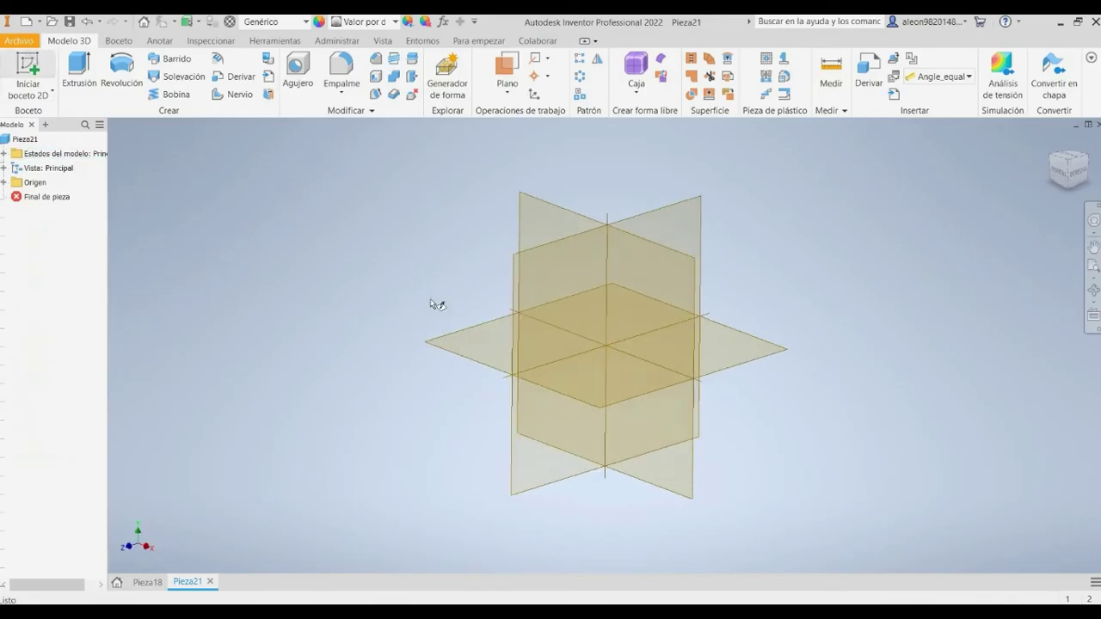
left_click(470, 320)
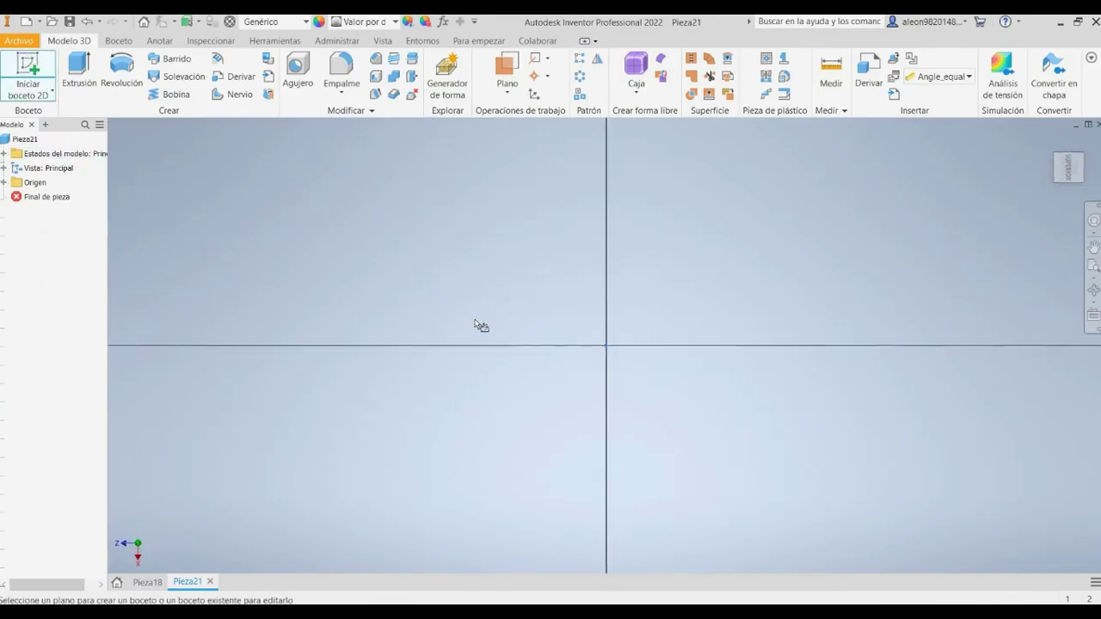
- Sketch a six-sided polygon centred on the origin, about 18 mm across flats, with two sides horizontal
left_click(195, 71)
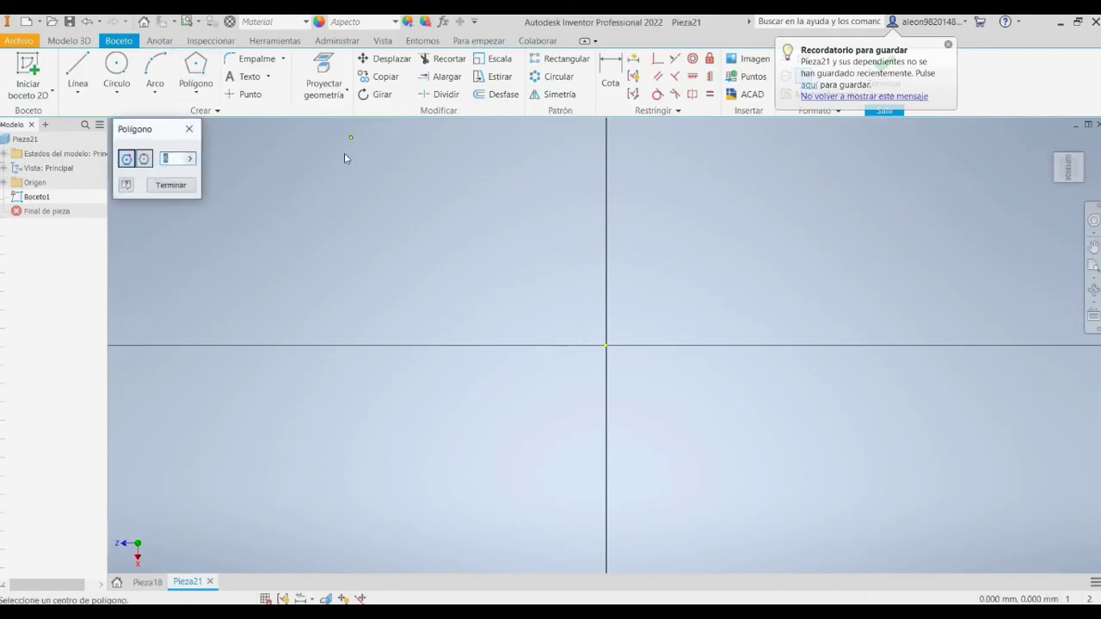
left_click(605, 345)
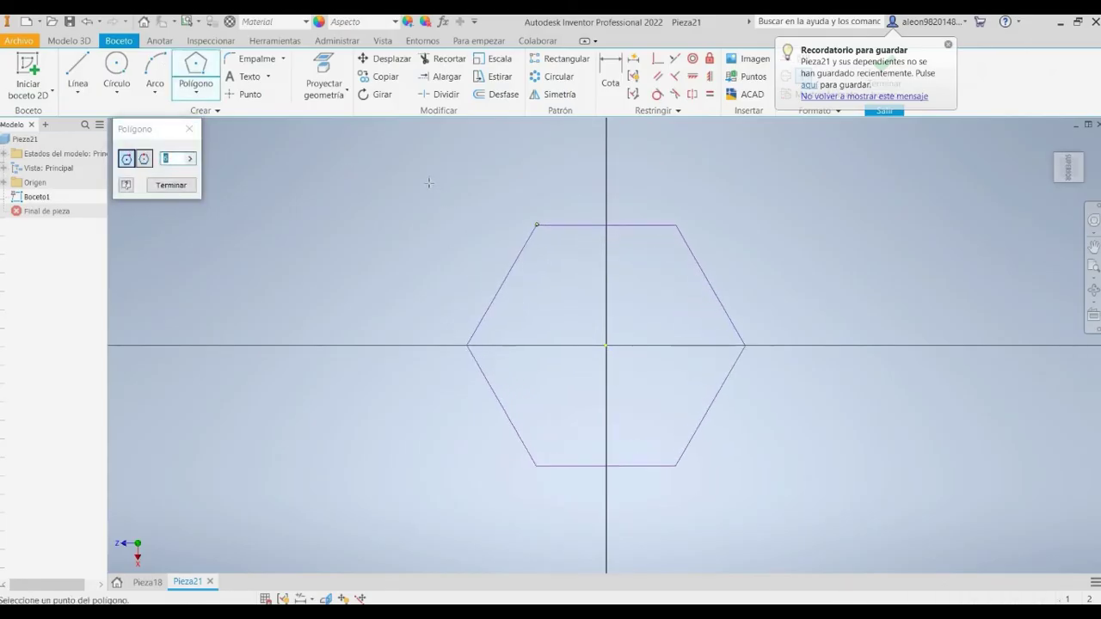
left_click(536, 225)
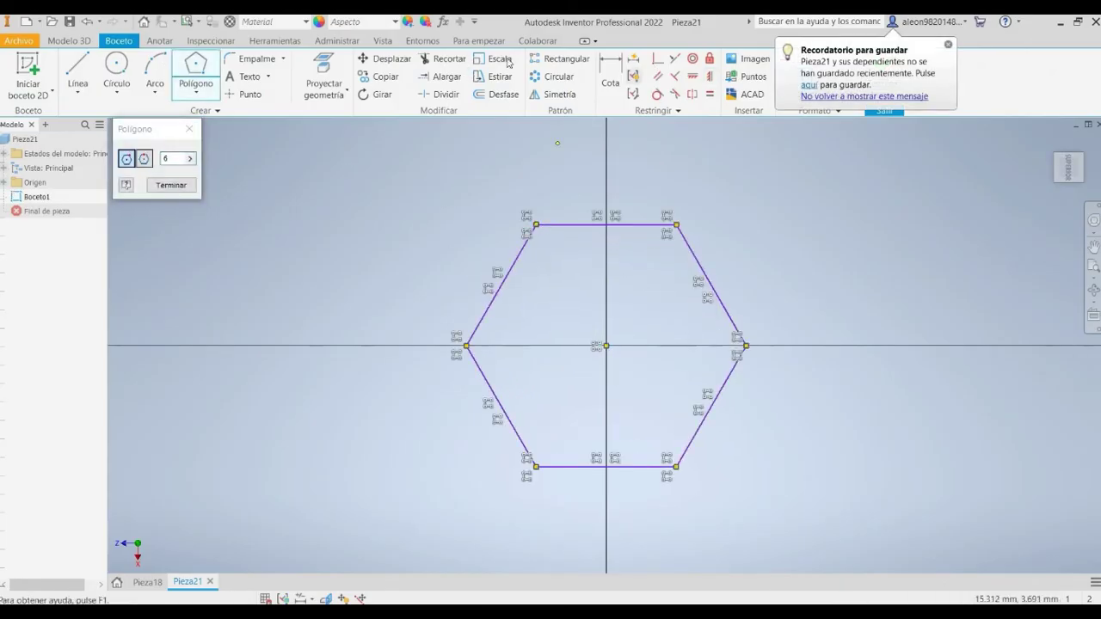
- Dimension the hexagon's distance between its two horizontal sides as 15 mm
key("d")
left_click(550, 224)
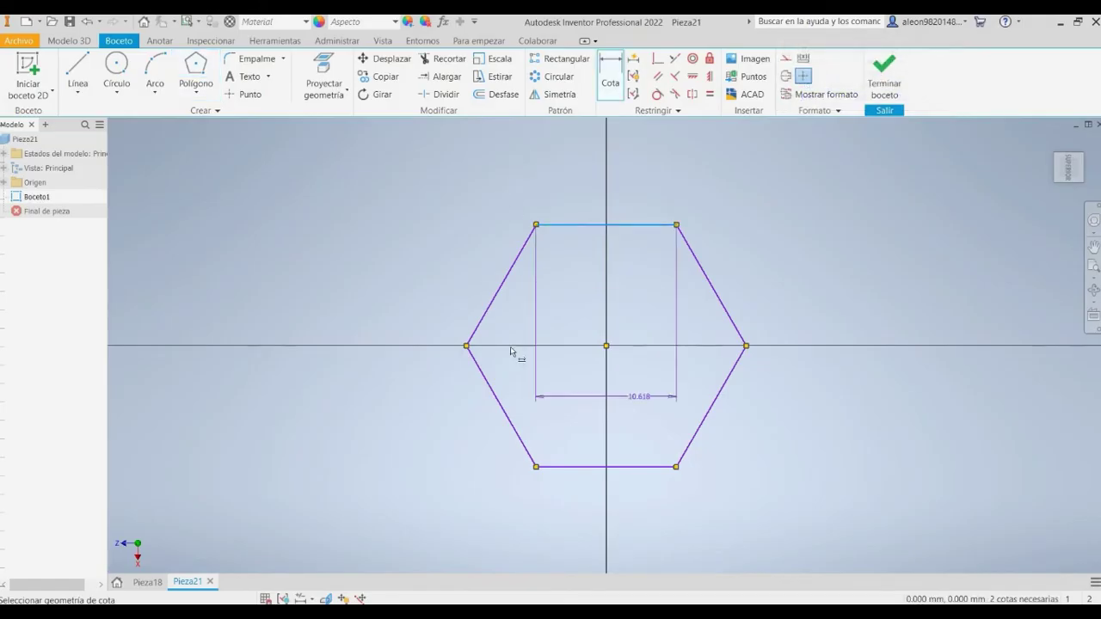
left_click(559, 467)
left_click(654, 279)
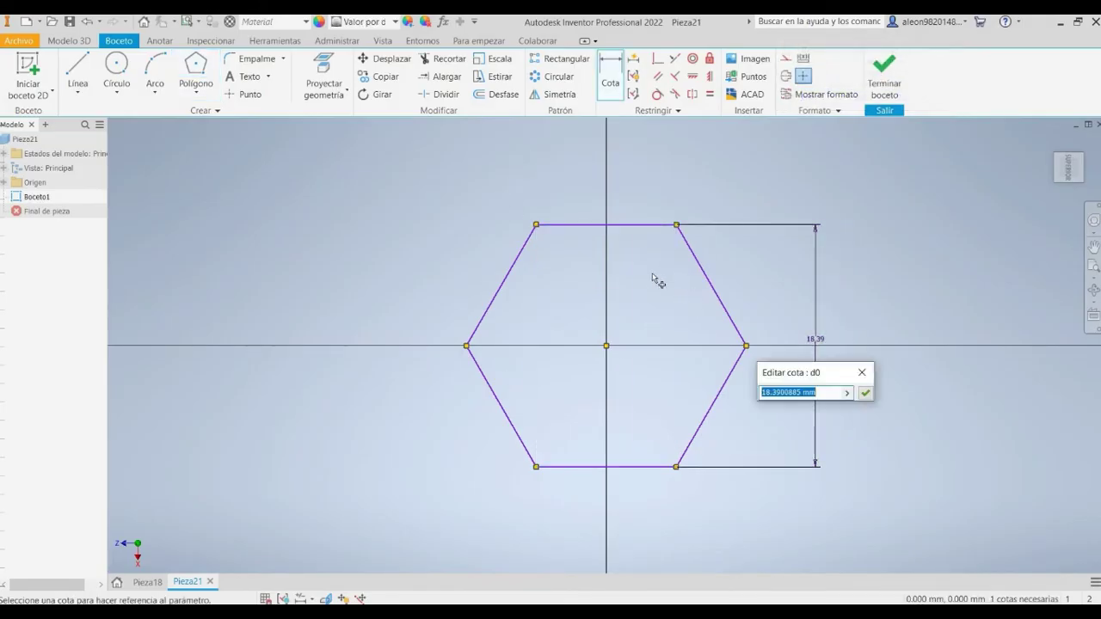
type("15")
key("Return")
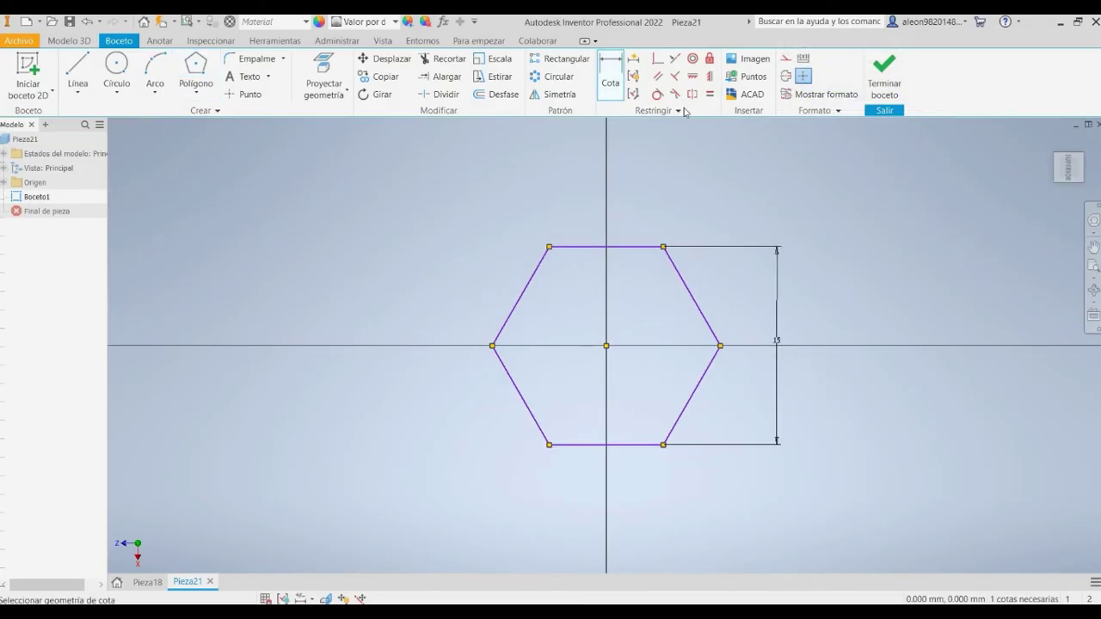
- Finish the sketch and extrude the hexagon symmetrically to a total of 7 mm
left_click(884, 73)
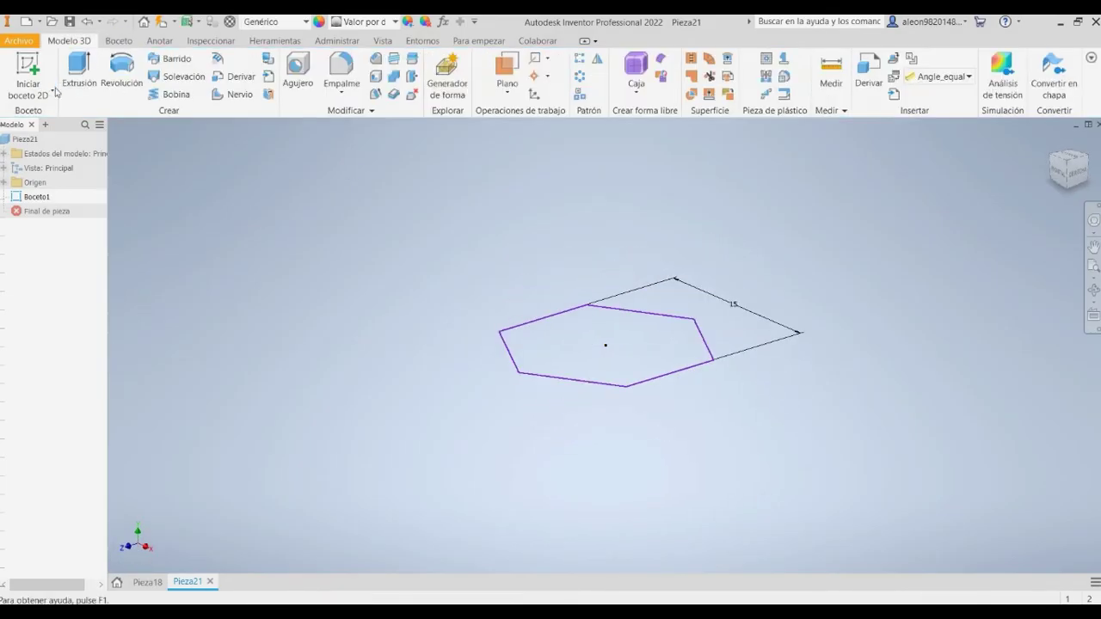
left_click(78, 73)
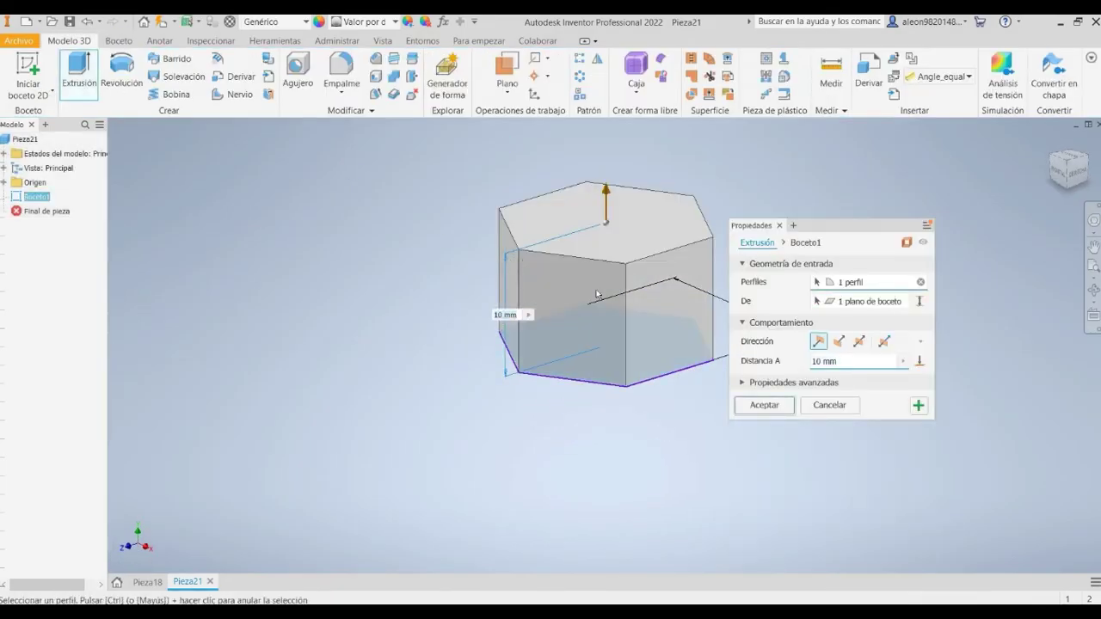
left_click(858, 341)
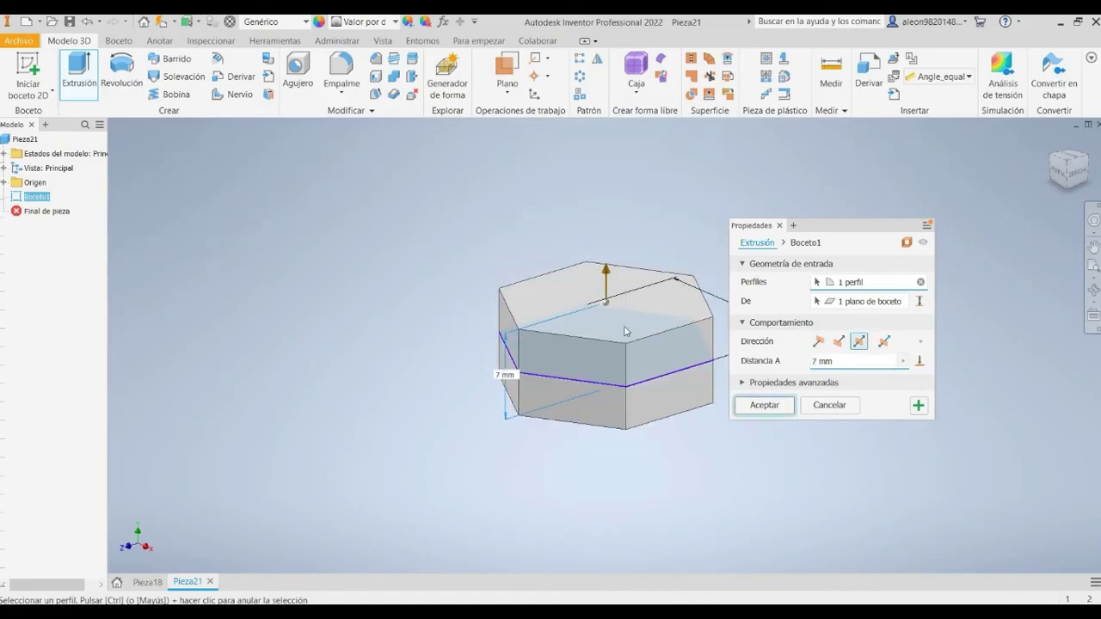
key("Return")
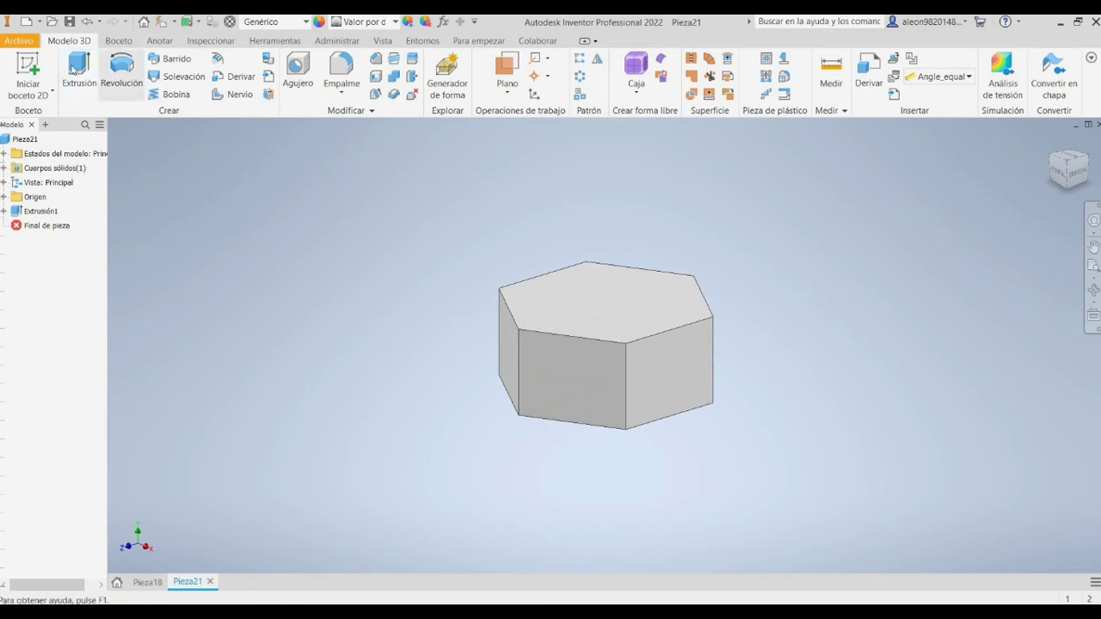
- Start a sketch on the hexagonal head's upper face and draw a circle about 10.7 mm in diameter centred on the origin
left_click(551, 284)
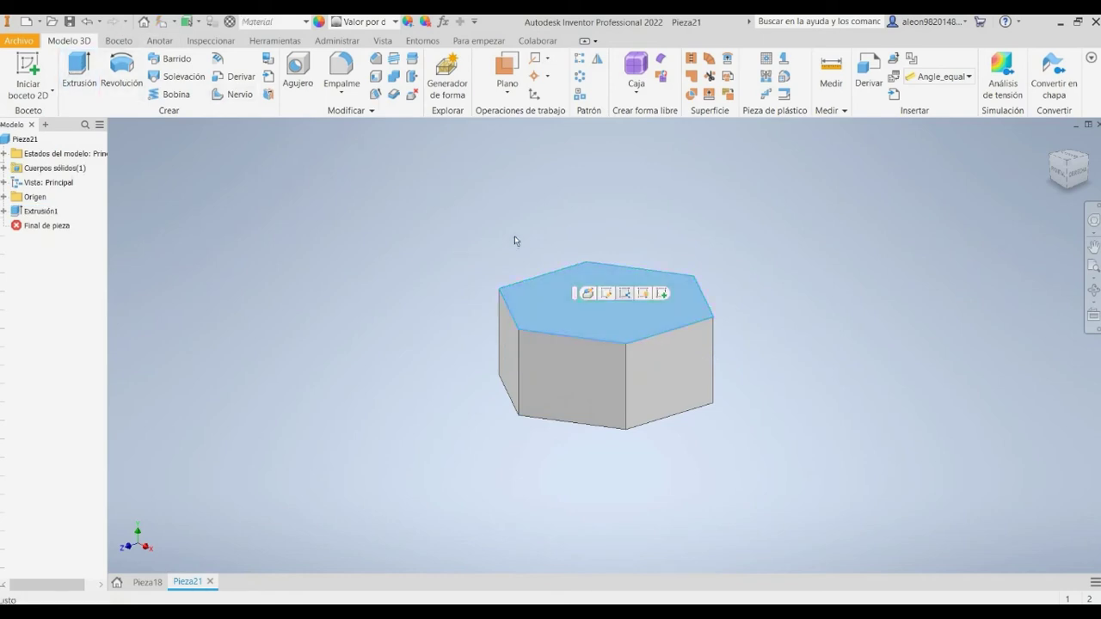
key("s")
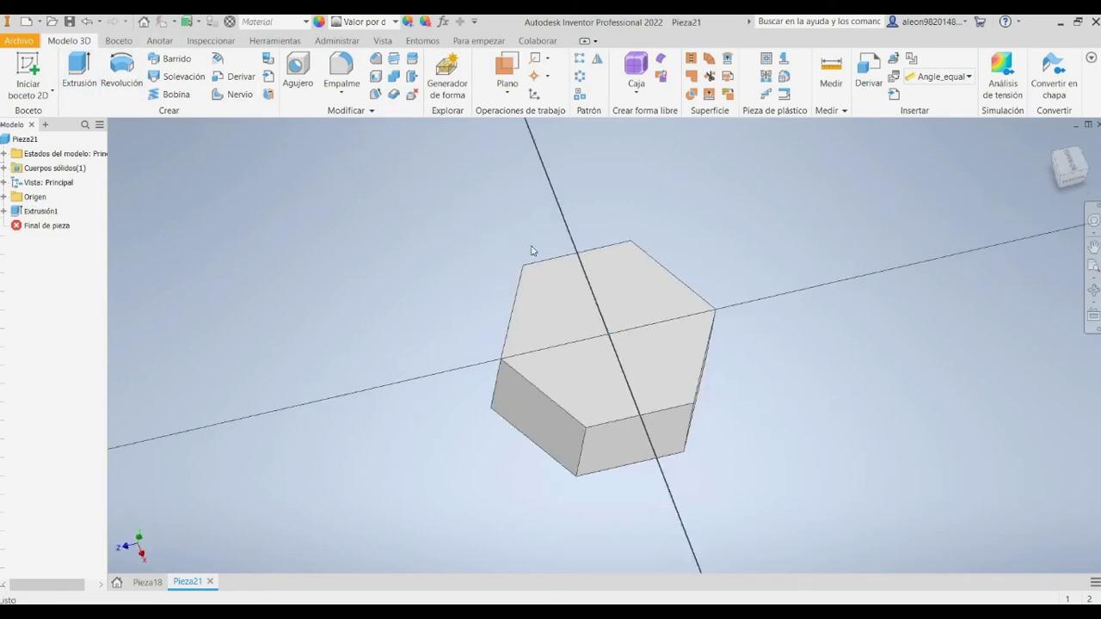
left_click(116, 67)
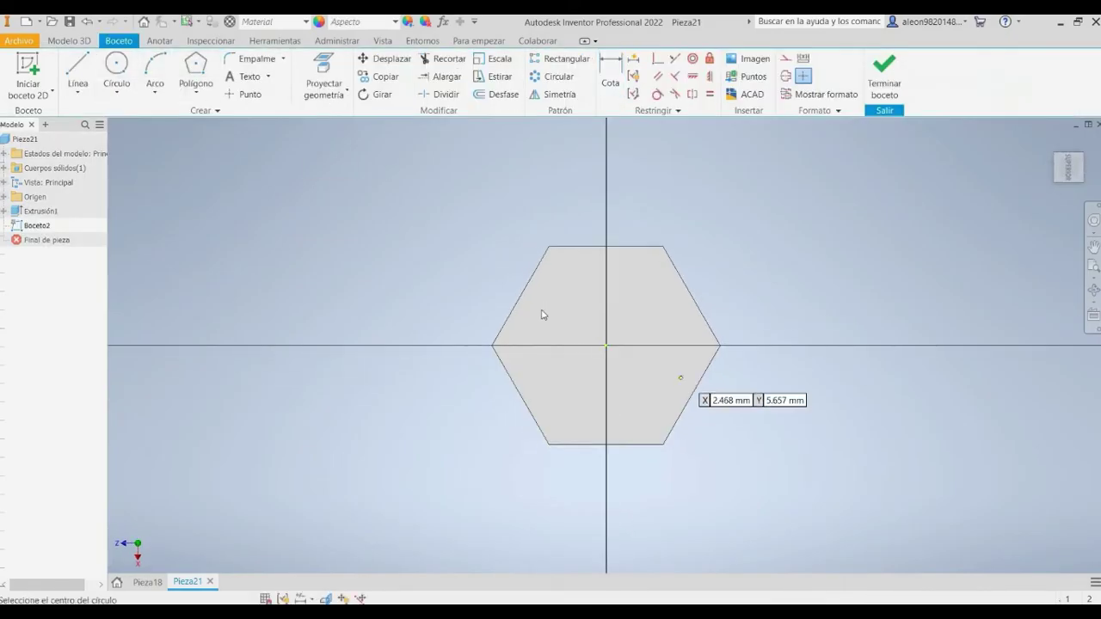
left_click(605, 346)
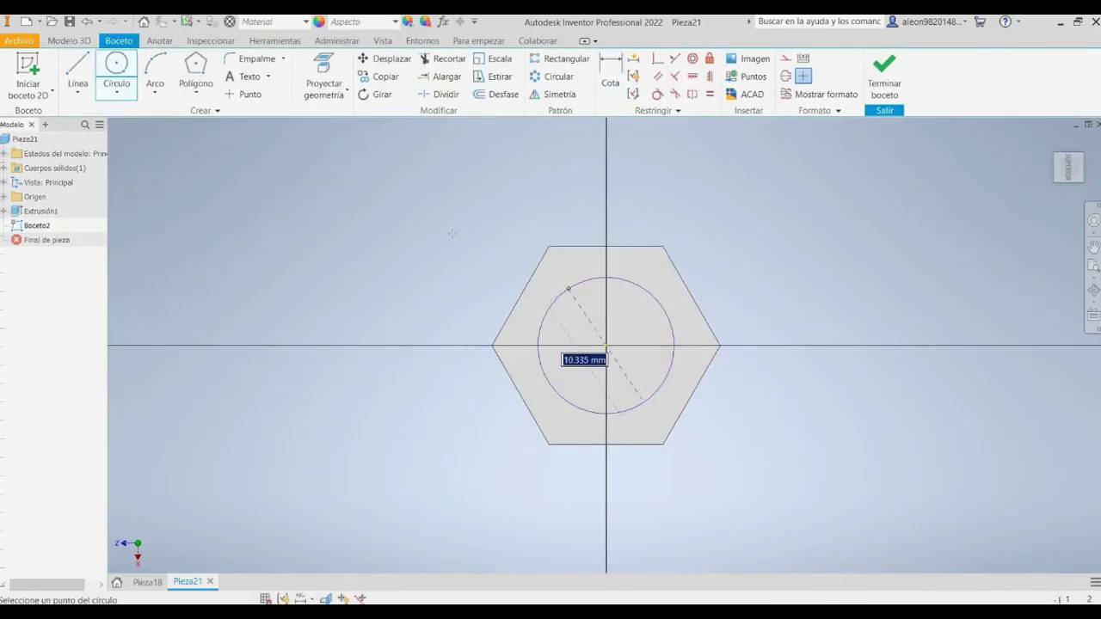
left_click(566, 287)
- Dimension the circle's diameter as 8 mm
left_click(611, 62)
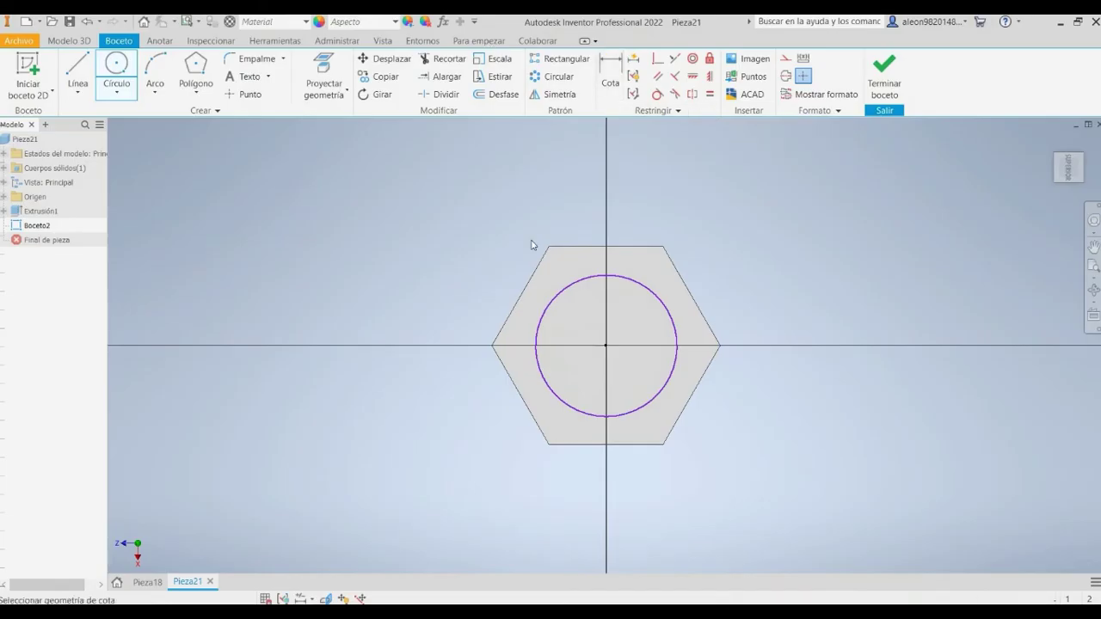
left_click(659, 299)
left_click(566, 194)
type("8")
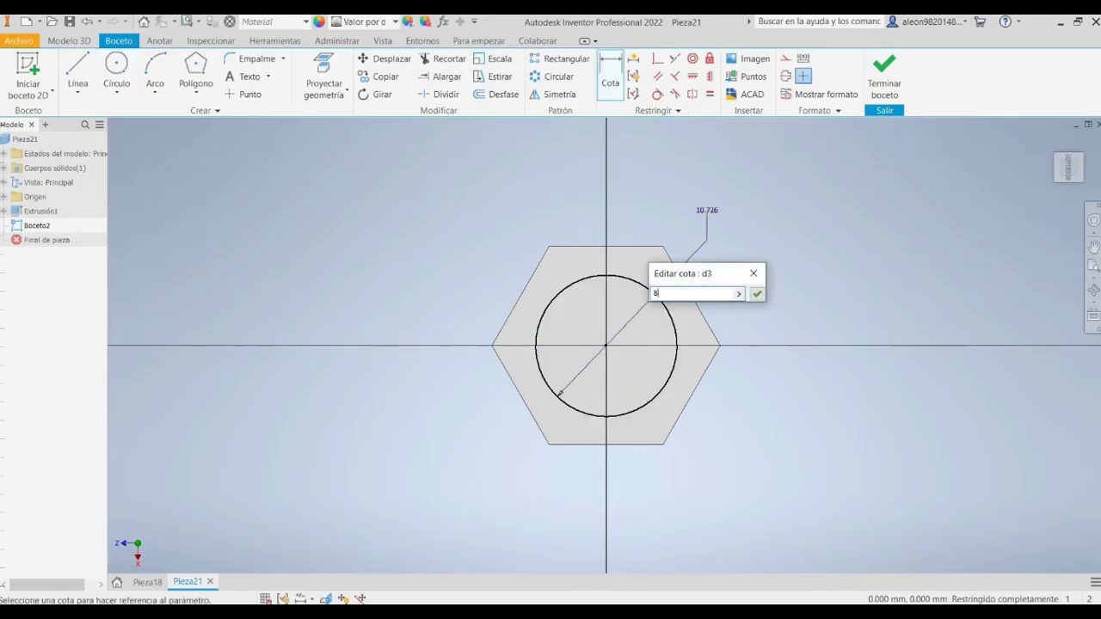
key("Return")
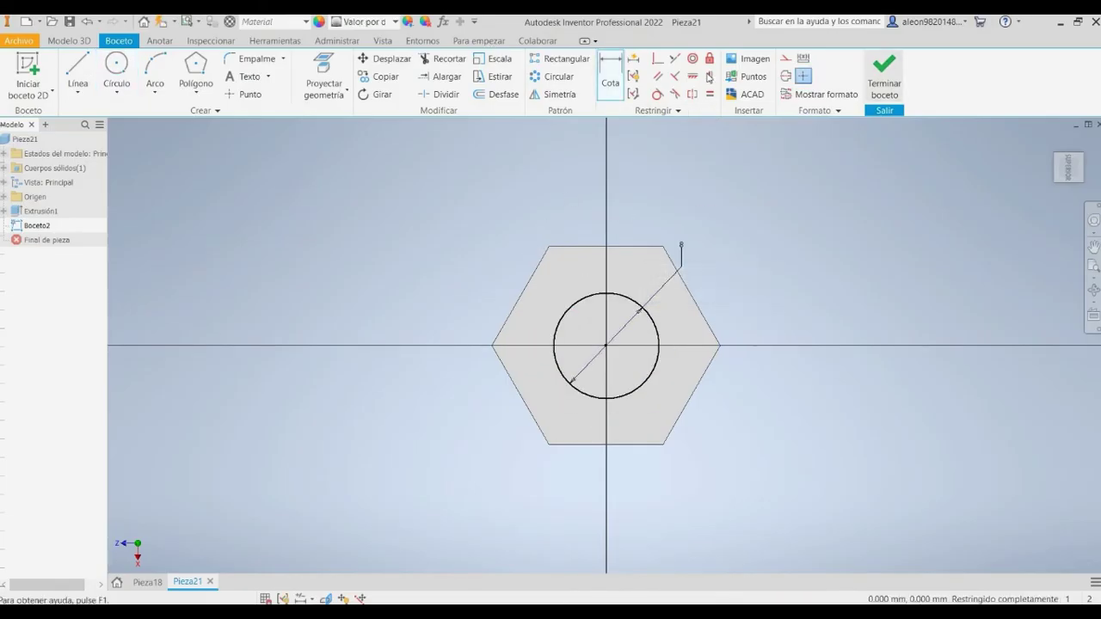
- Finish the sketch and extrude the circle 30 mm upward, joined to the head, to form the bolt shank
left_click(884, 78)
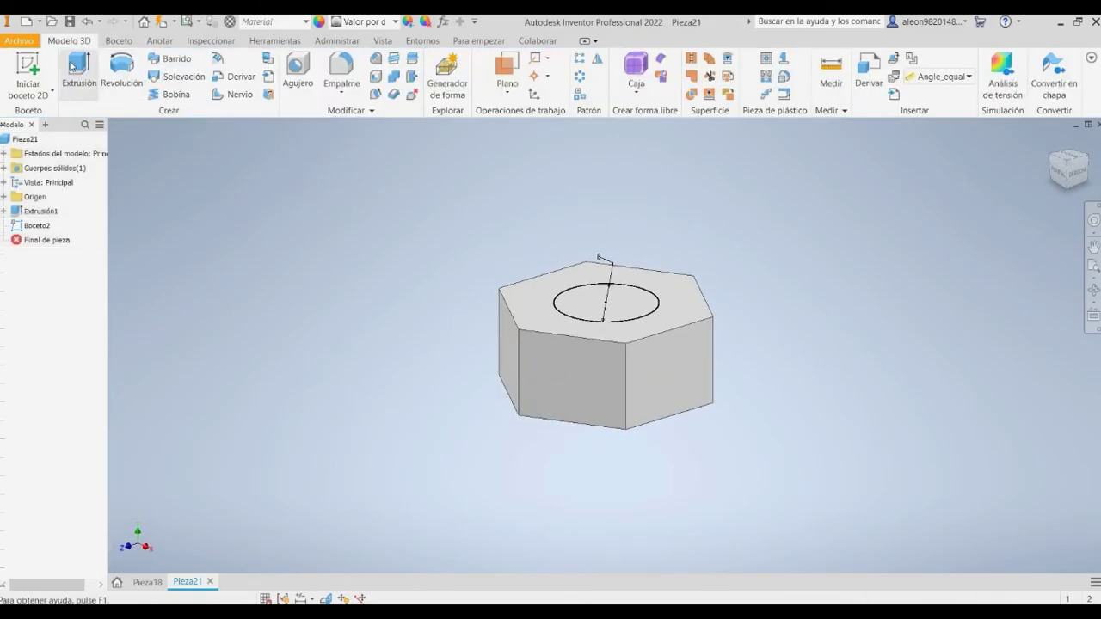
left_click(74, 68)
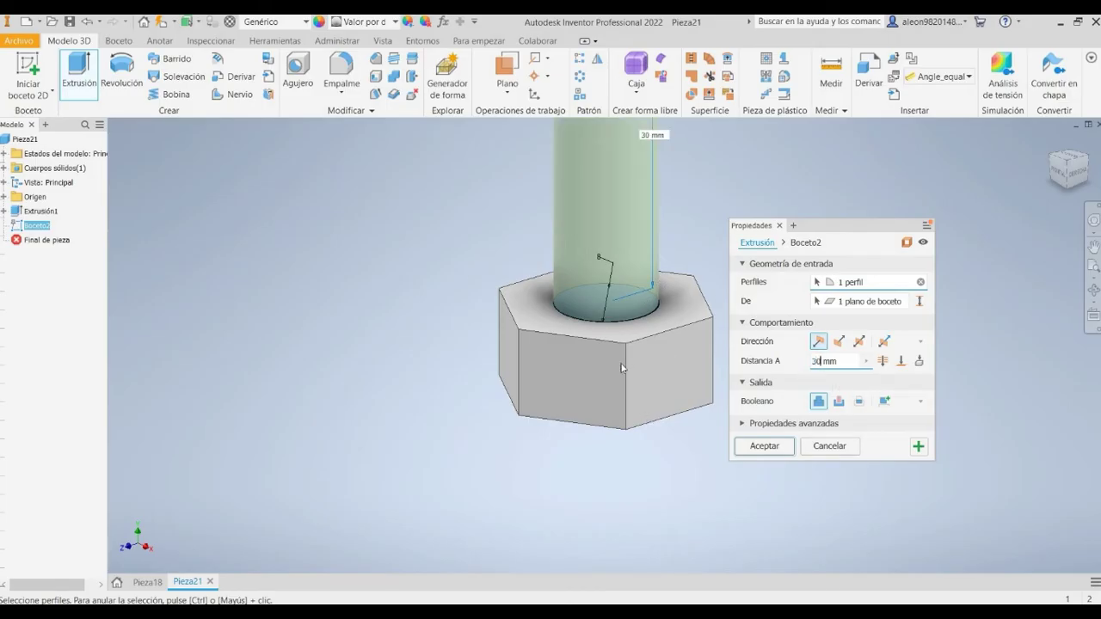
key("Return")
- Chamfer the circular edge at the free end of the shank with a 0.5 mm distance
middle_click_drag(595, 184, 568, 310)
middle_click_drag(591, 248, 583, 312)
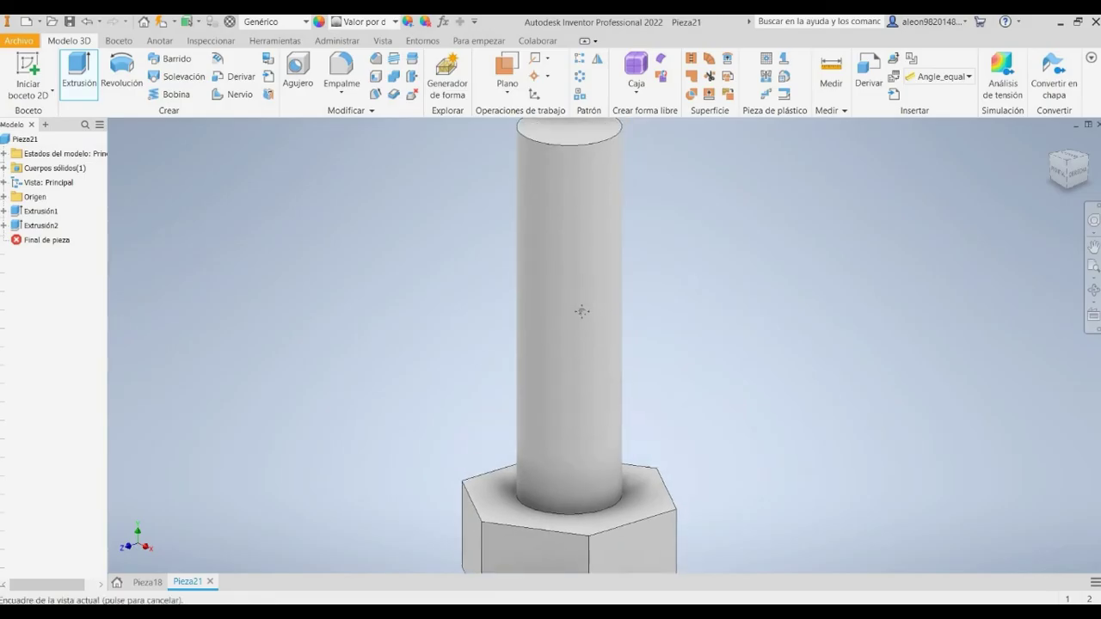
scroll(581, 277, "up", 3)
scroll(516, 198, "down", 3)
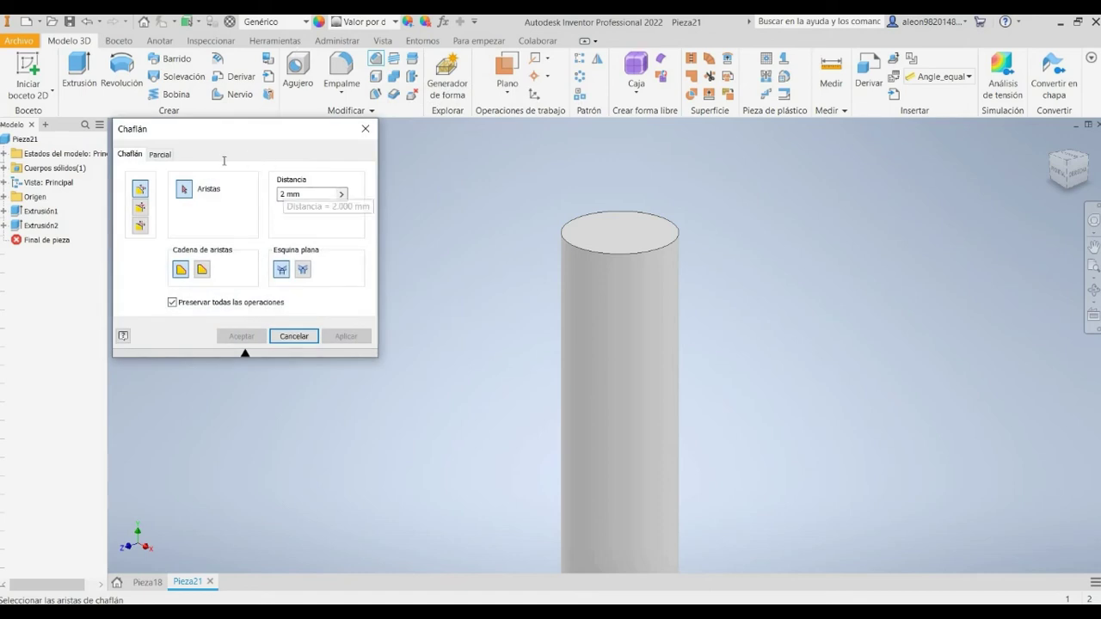
left_click_drag(286, 194, 267, 195)
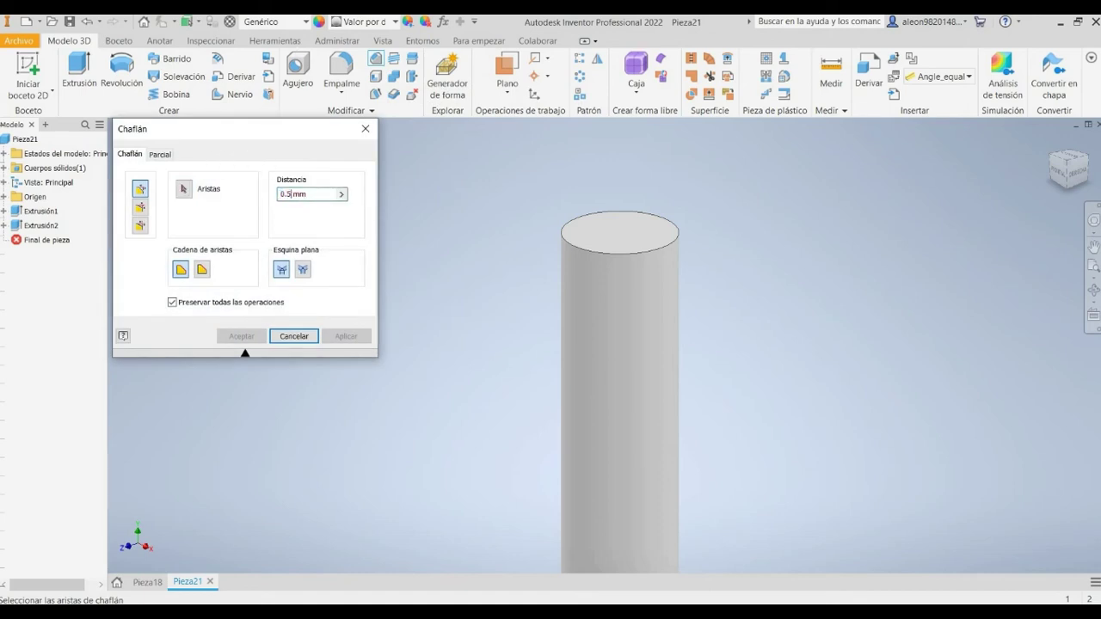
left_click(596, 252)
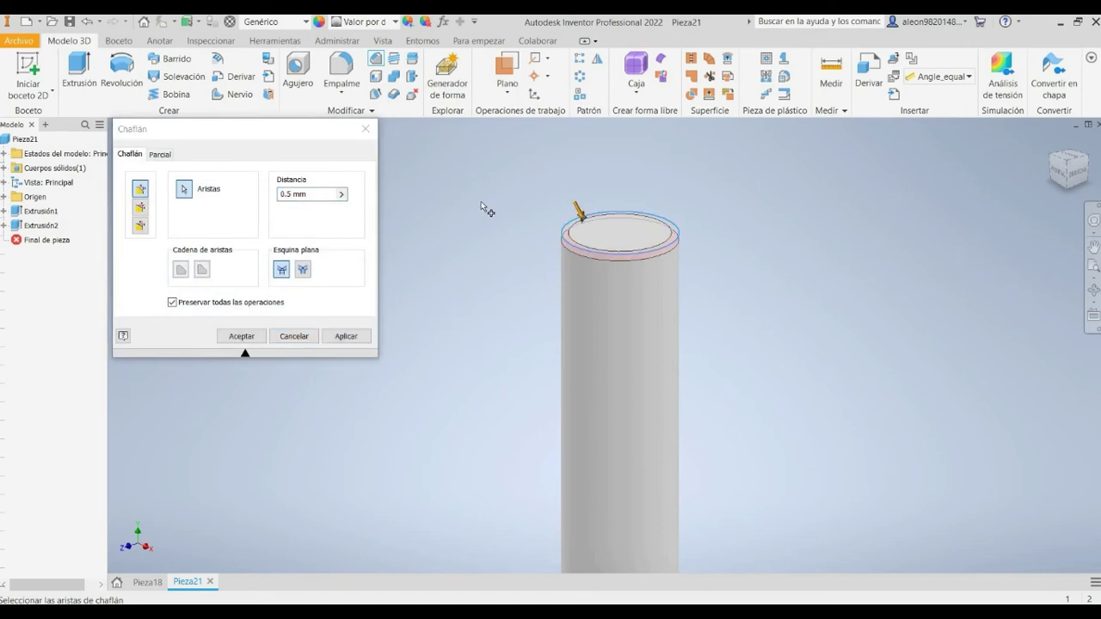
left_click(241, 336)
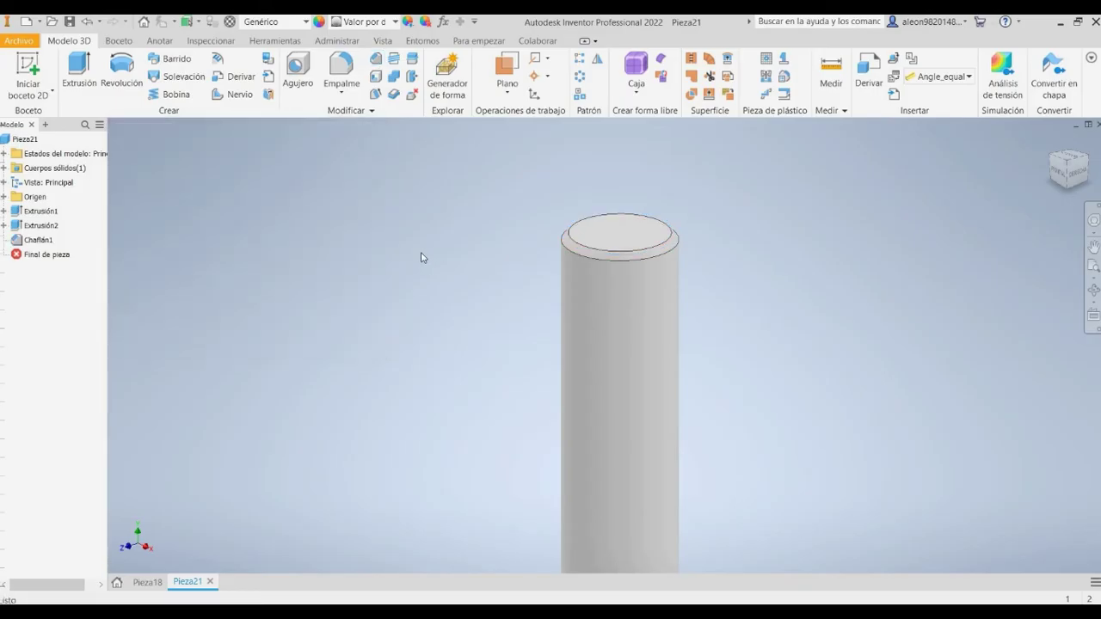
scroll(422, 258, "down", 5)
scroll(422, 260, "up", 8)
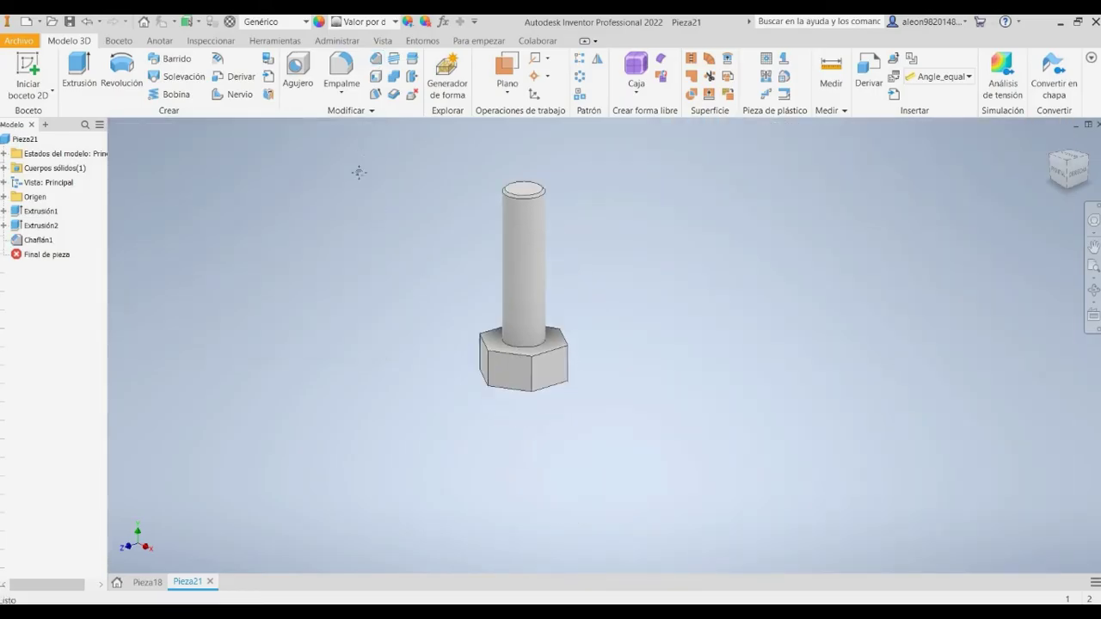
scroll(364, 184, "down", 3)
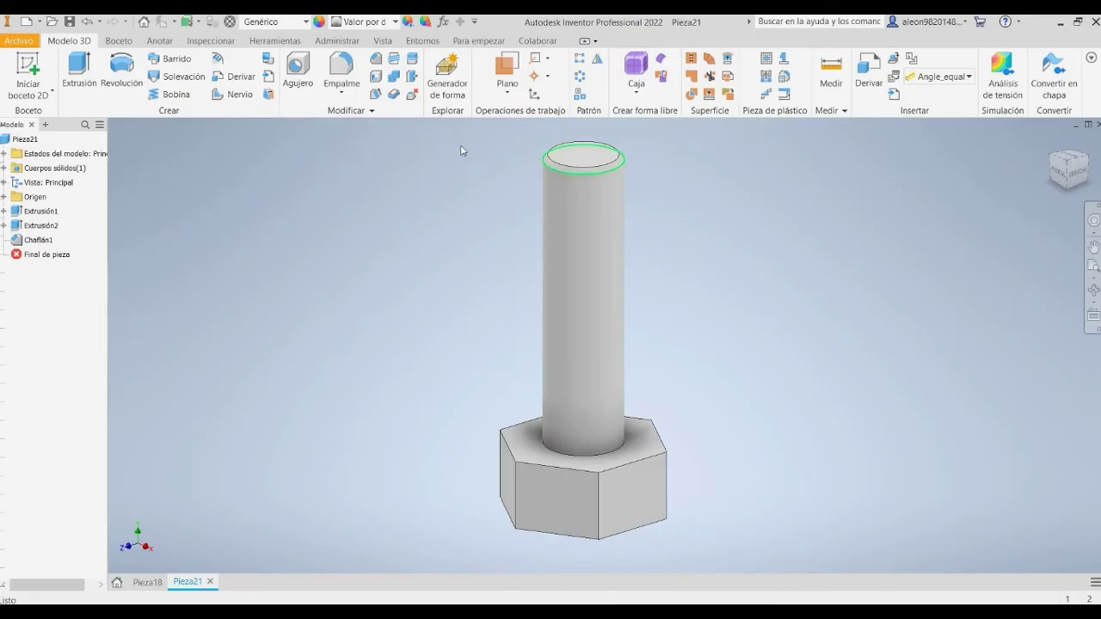
middle_click_drag(390, 301, 435, 174, "shift")
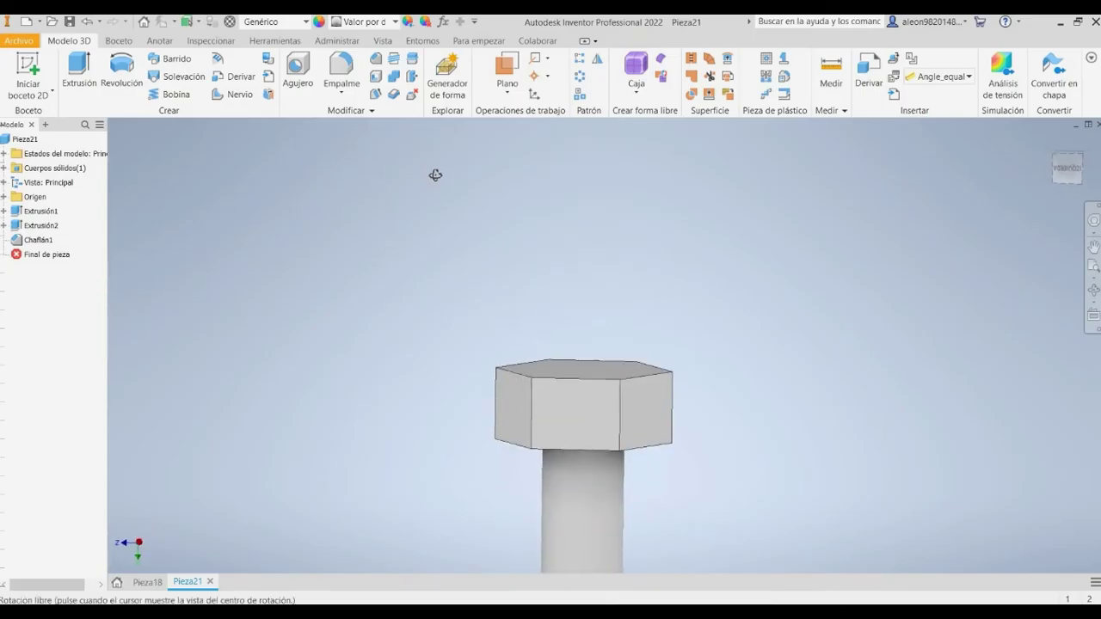
left_click(1068, 169)
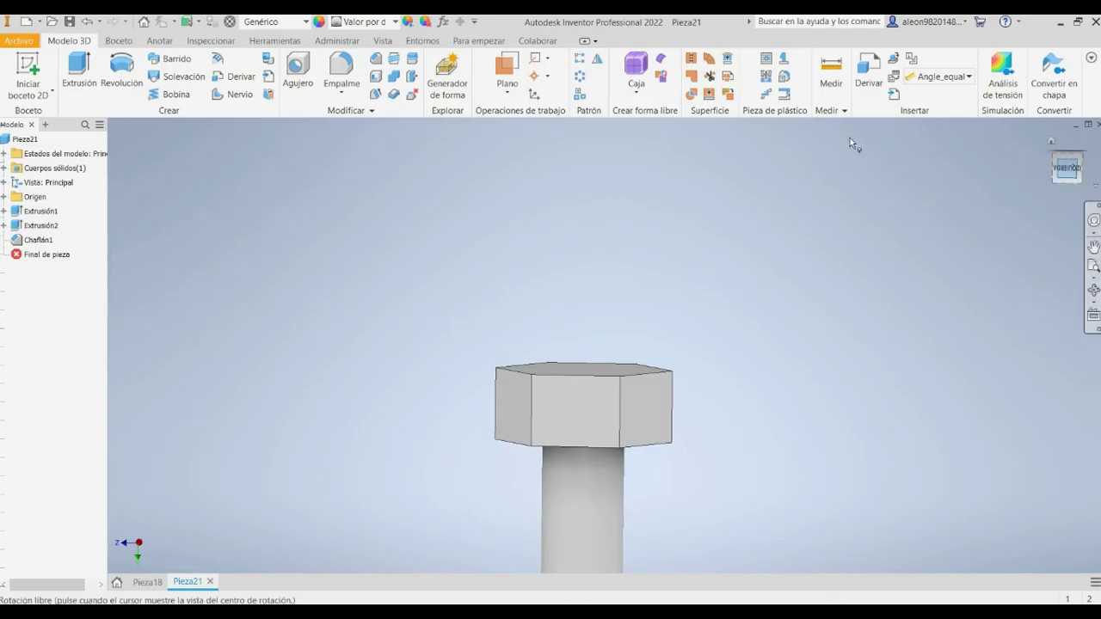
- Start a sketch on the YZ origin plane and slice the model graphics at that plane
scroll(498, 161, "up", 3)
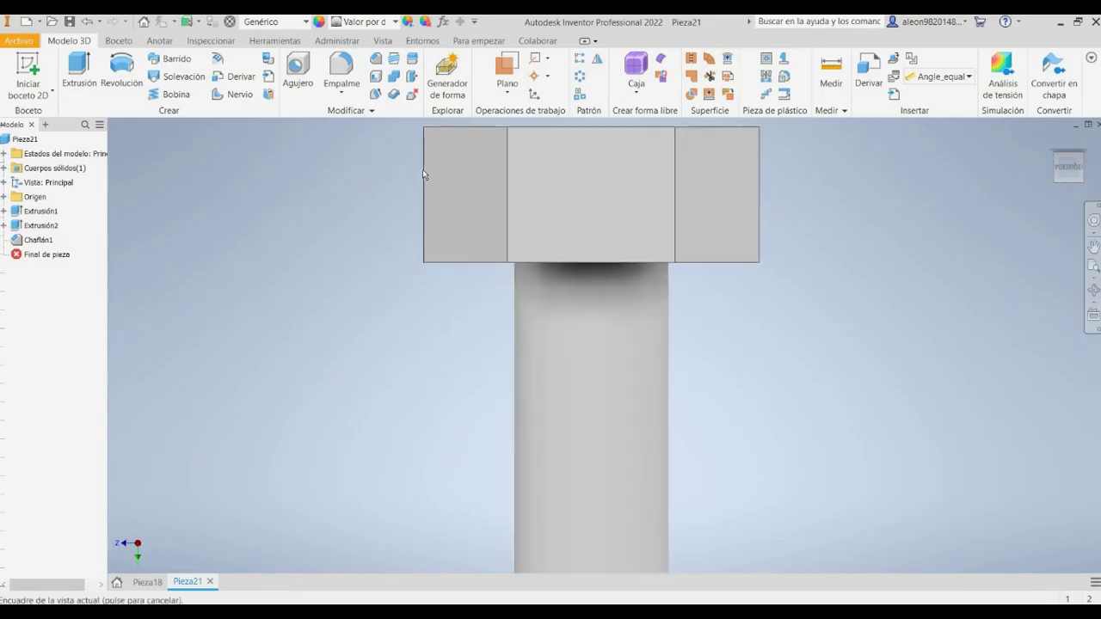
middle_click_drag(425, 178, 423, 319)
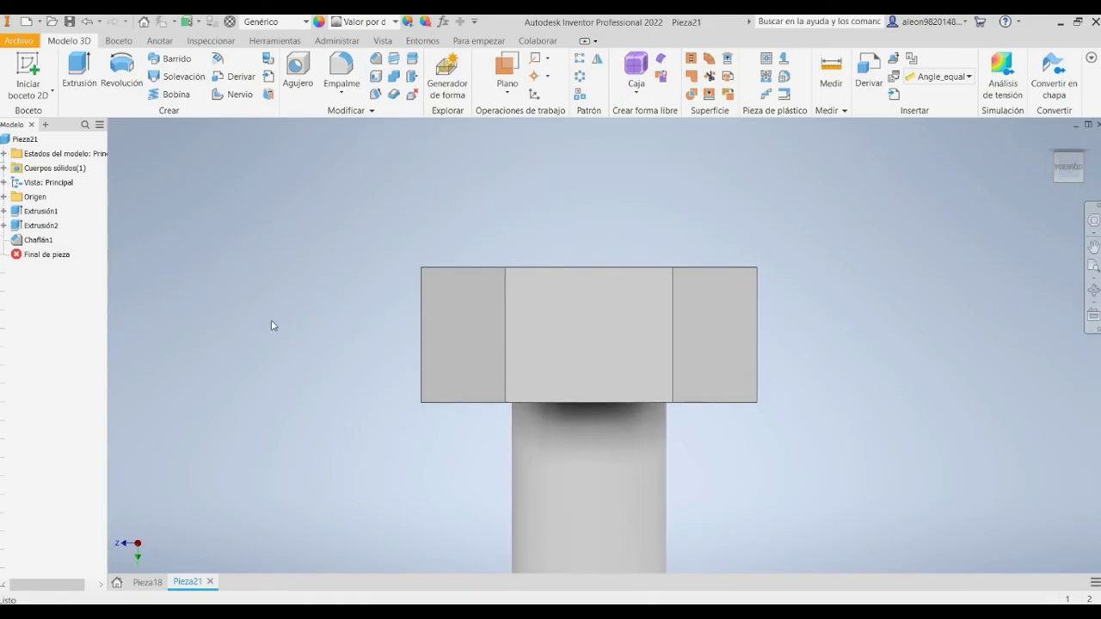
left_click(4, 197)
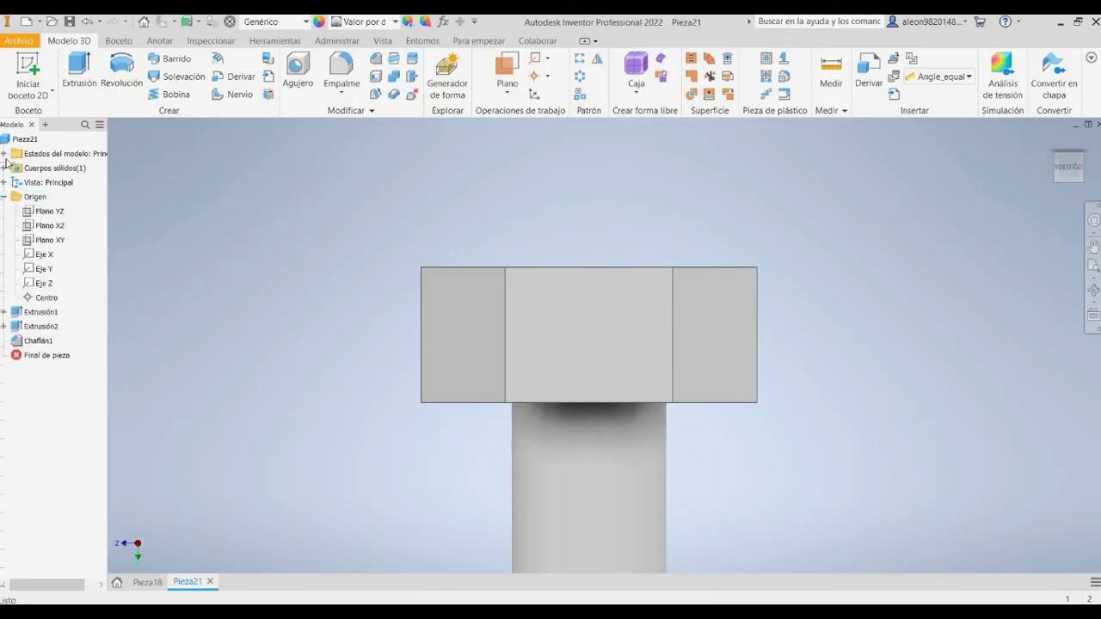
left_click(48, 211)
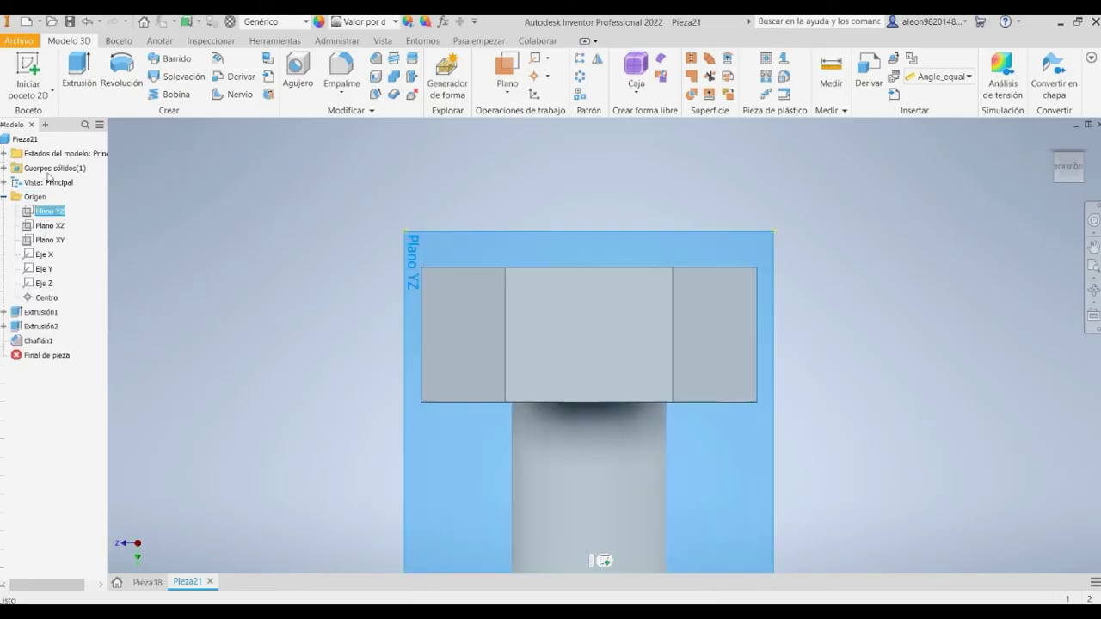
key("s")
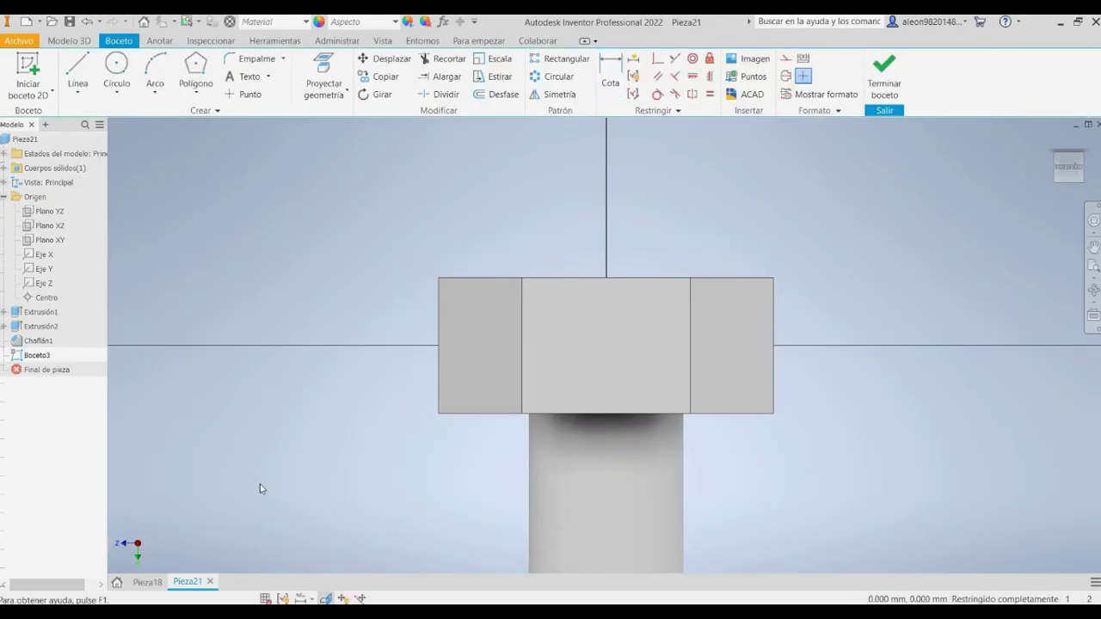
key("F7")
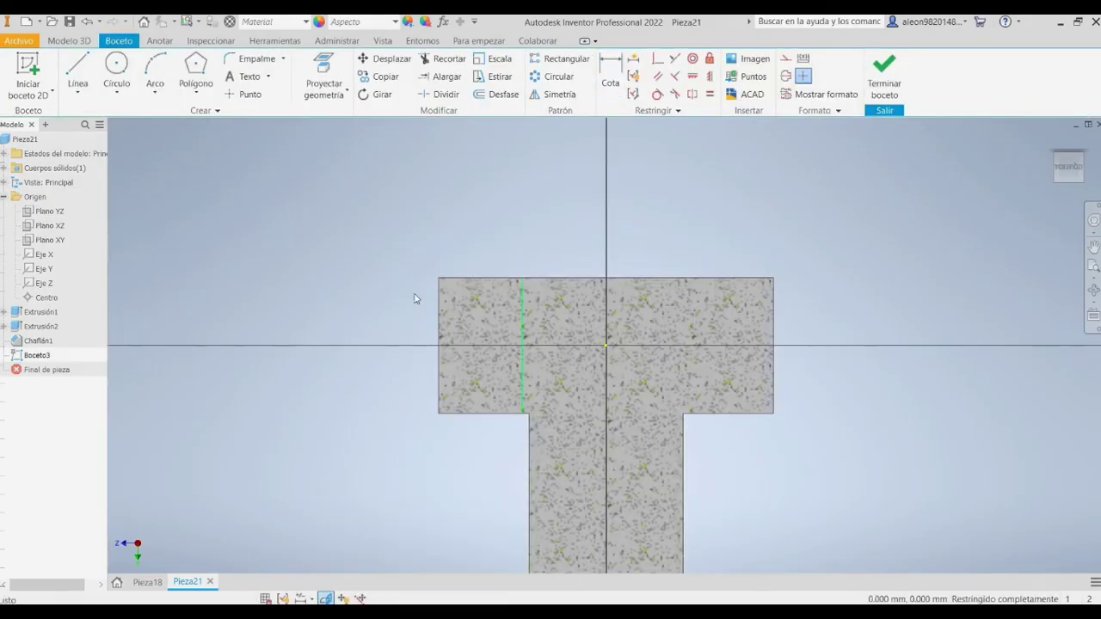
- Draw a closed right triangle over the head's upper outer corner, about 1.34 mm tall and 2.92 mm wide
scroll(323, 208, "down", 6)
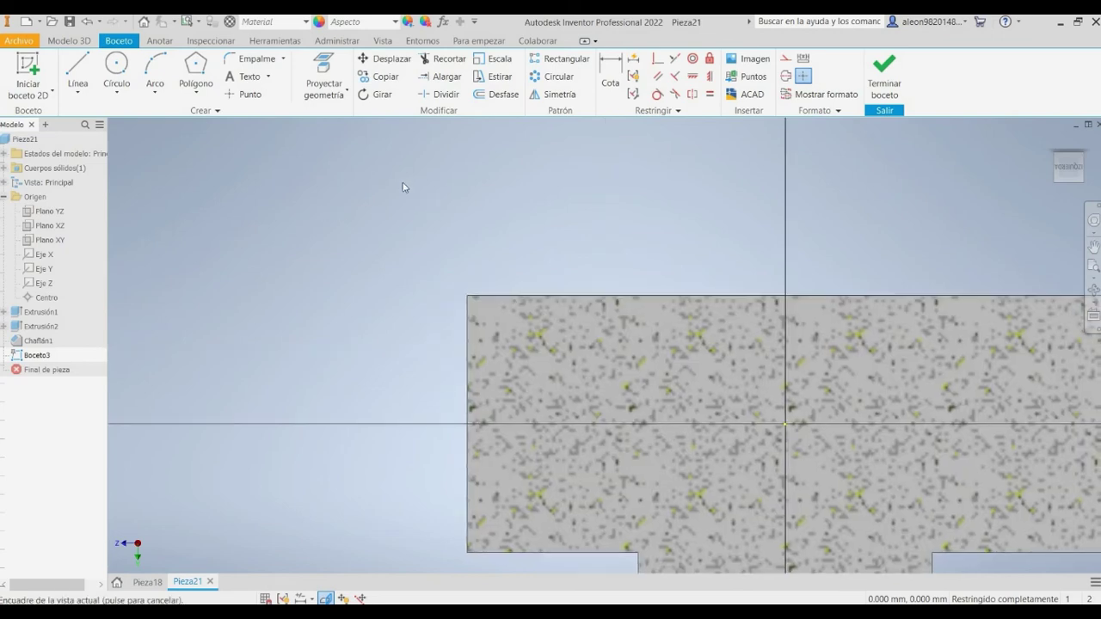
middle_click_drag(343, 194, 339, 168)
key("l")
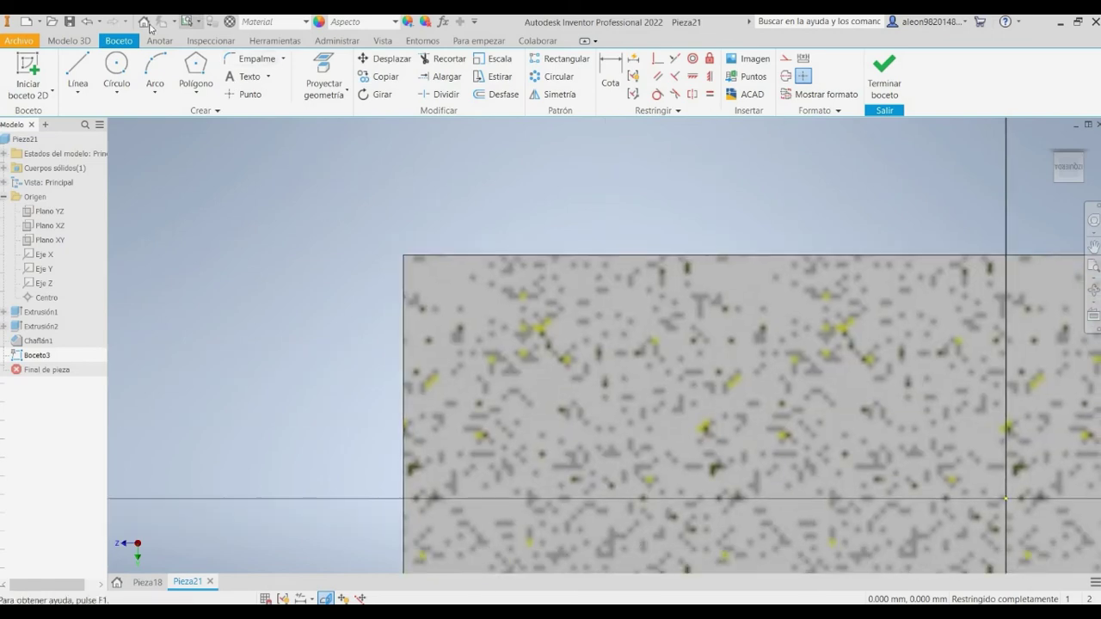
left_click(393, 248)
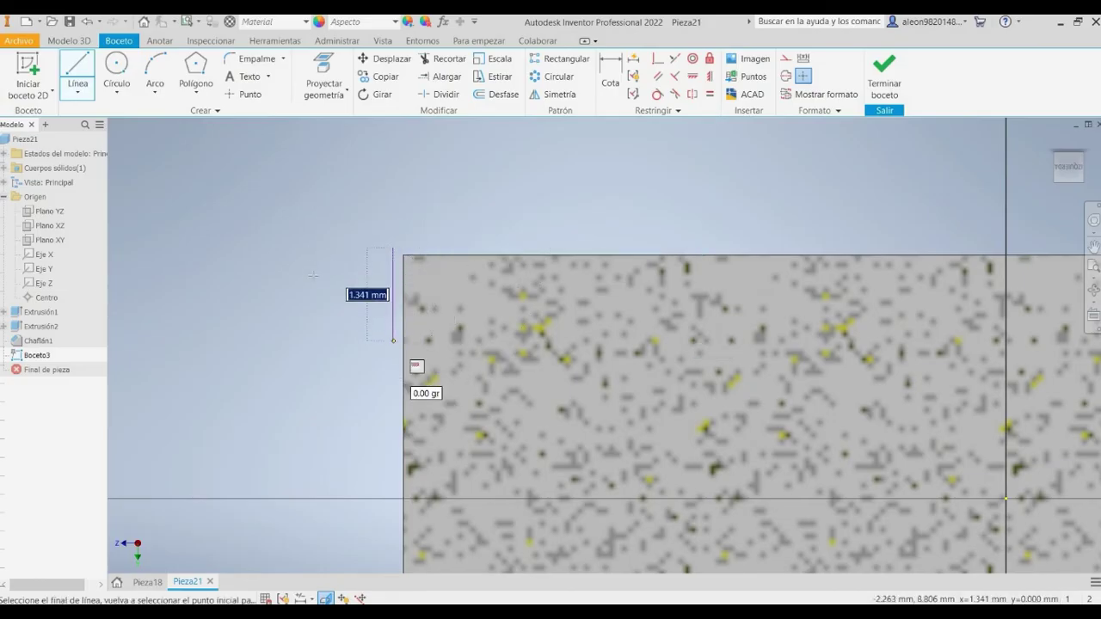
left_click(393, 341)
left_click(597, 248)
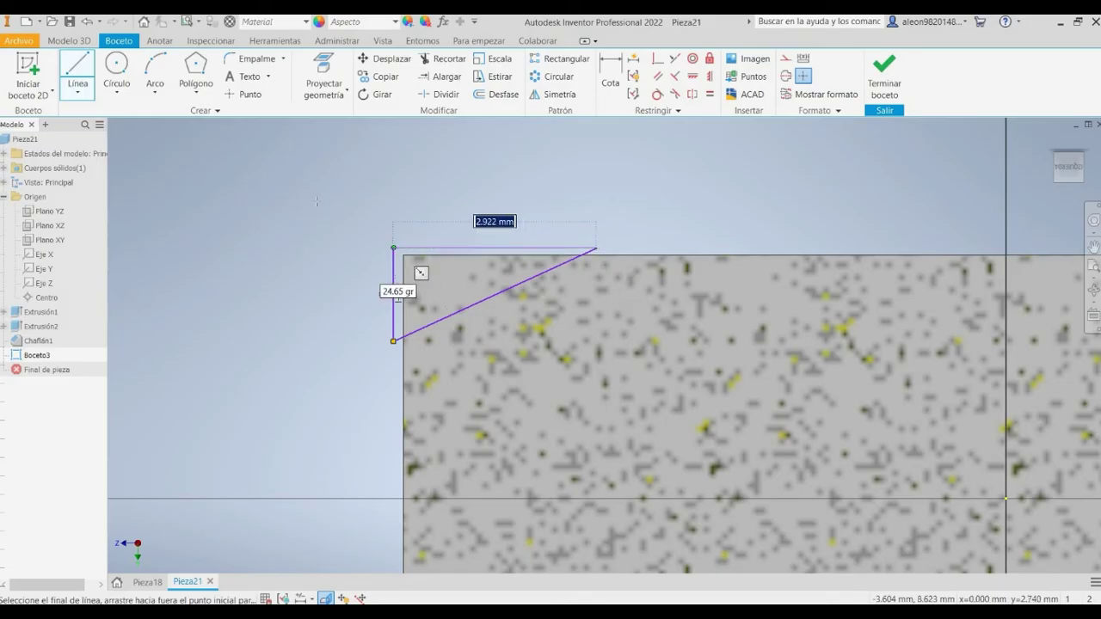
left_click(393, 247)
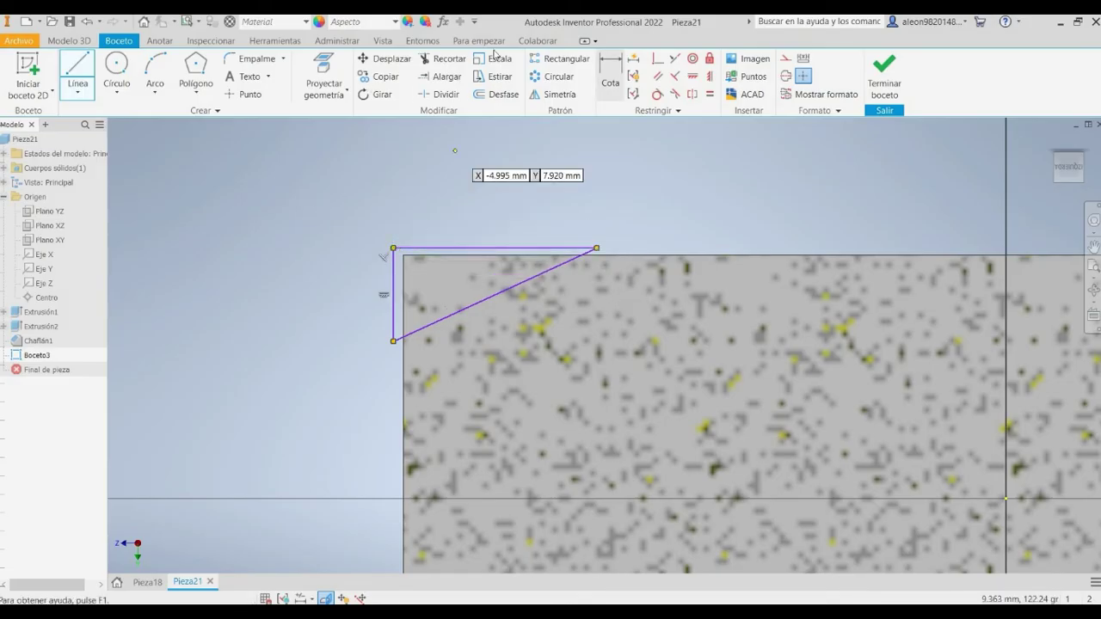
- Project the head's side face into the sketch and dimension the triangle's vertical side 0.025 mm from the head's outer edge
left_click(303, 95)
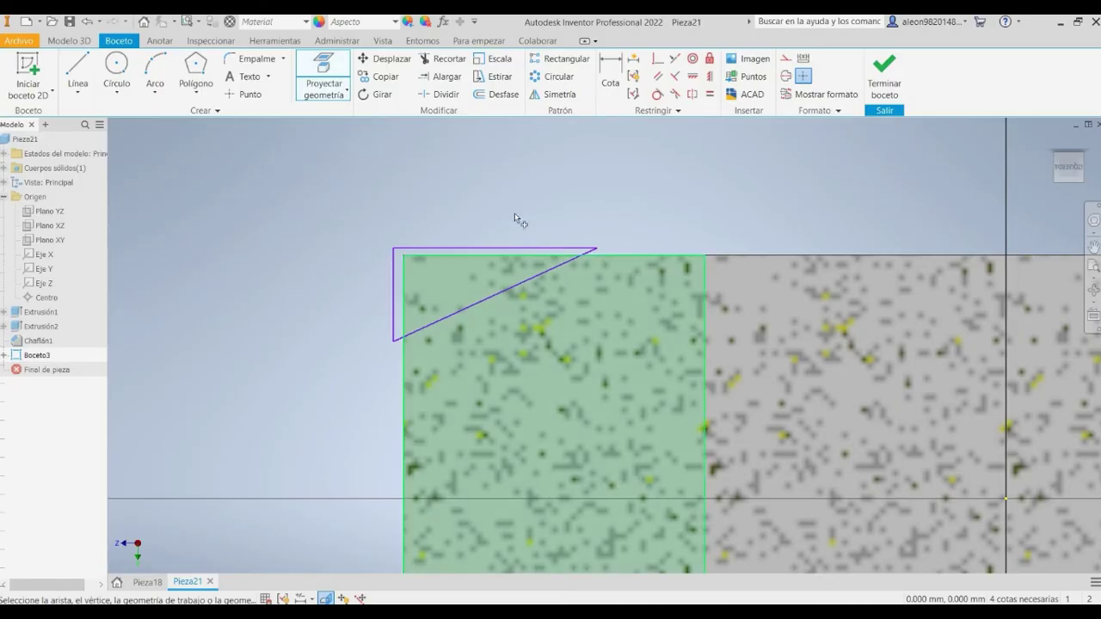
left_click(544, 215)
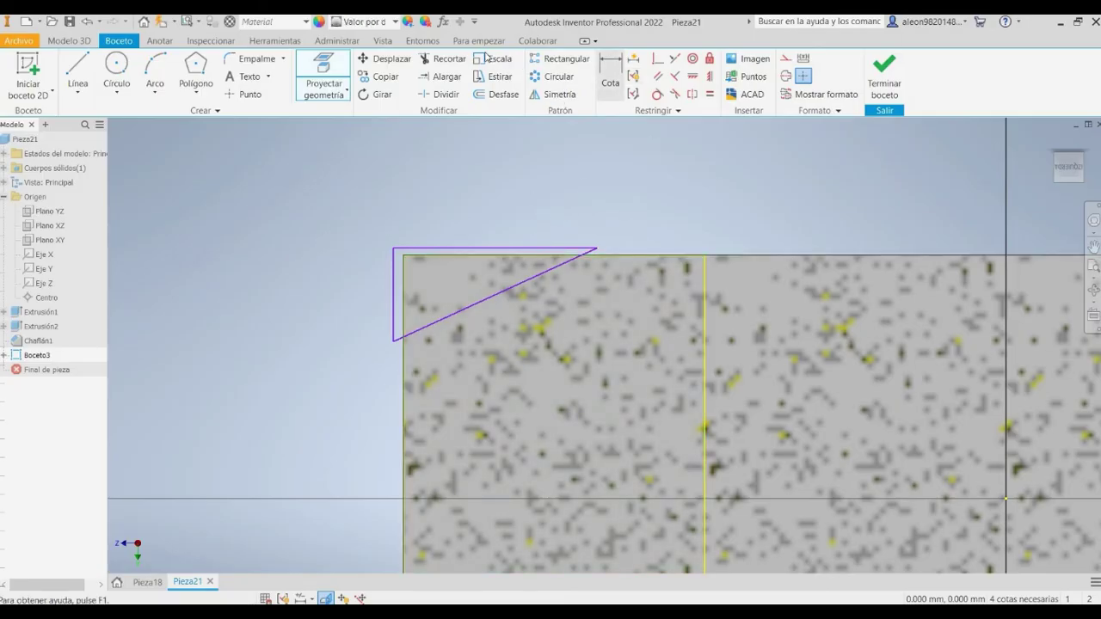
key("d")
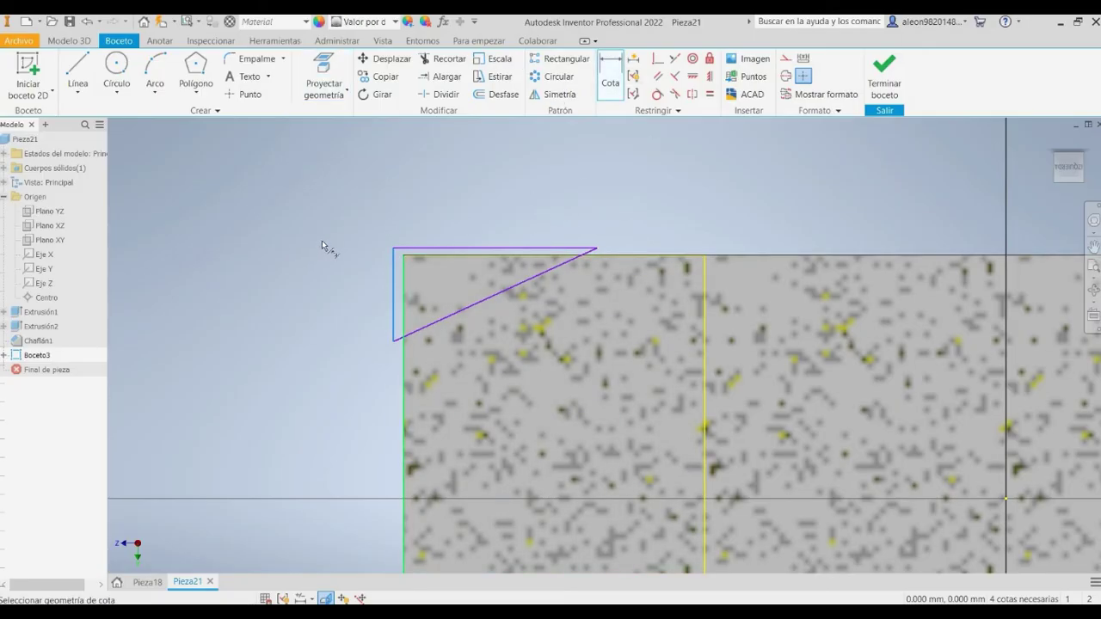
left_click(322, 241)
left_click(323, 164)
type("0.02")
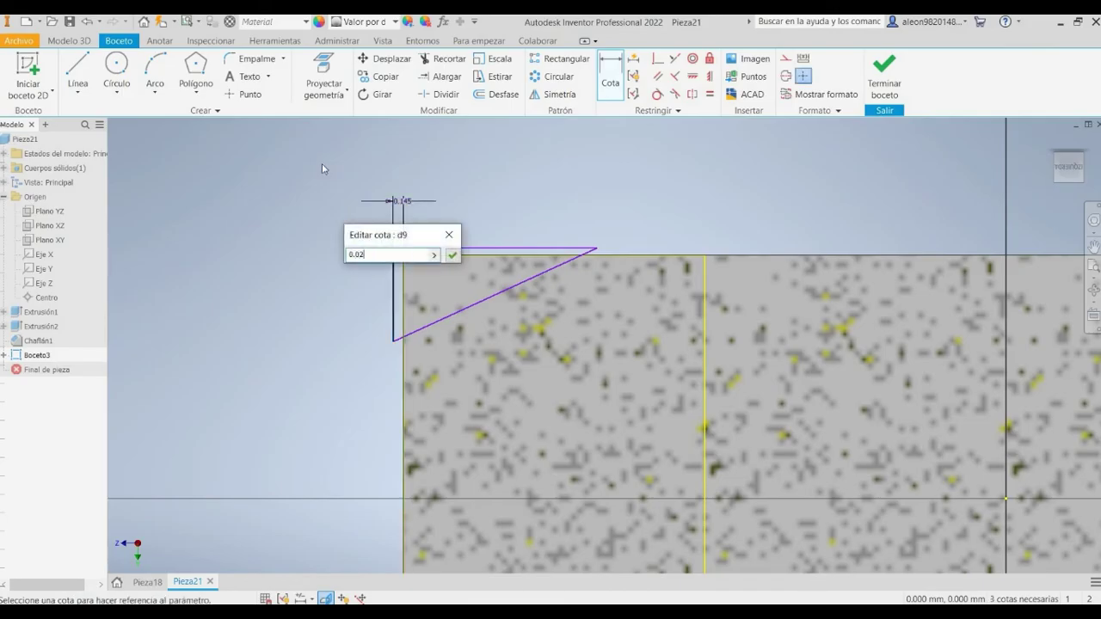
type("5")
left_click(452, 255)
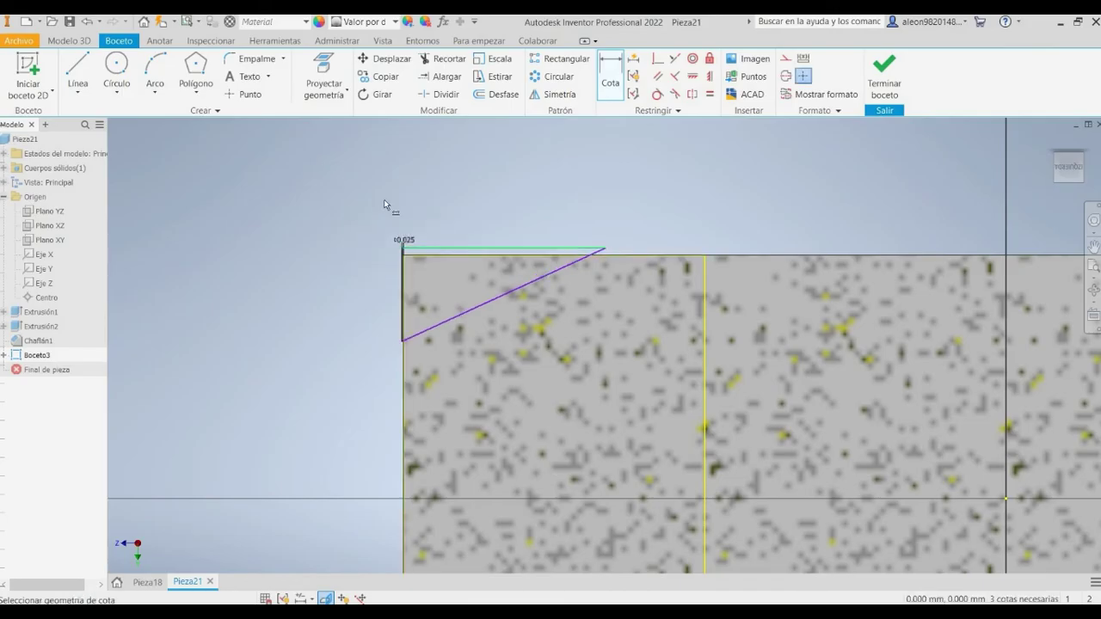
- Dimension the gap between the triangle's horizontal side and the head's top edge as 0.025 mm
left_click(383, 191)
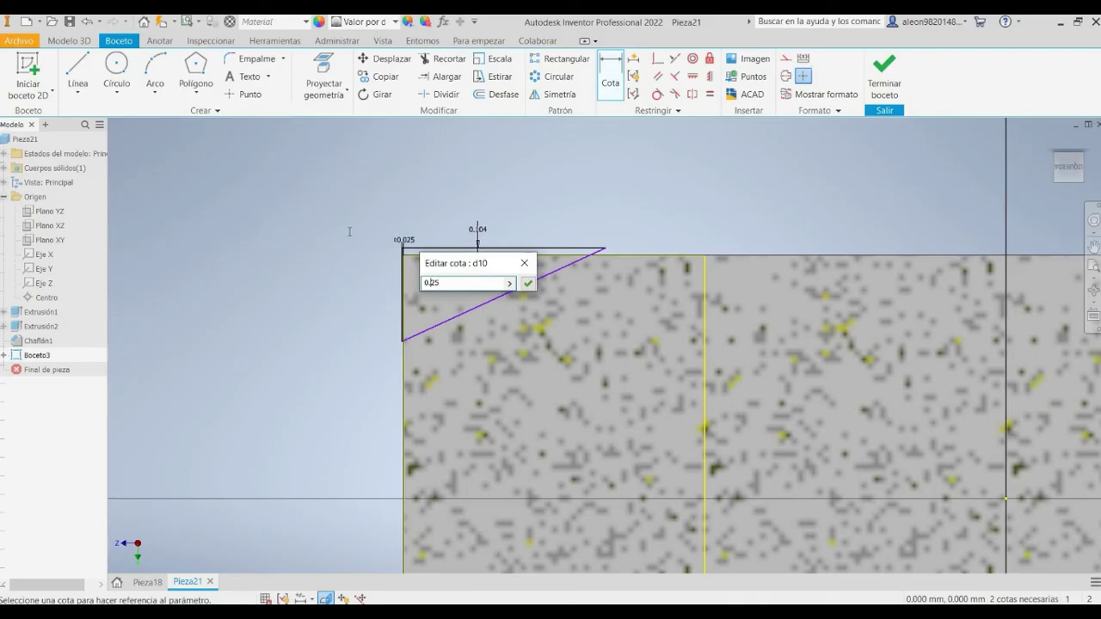
type("0.025")
key("Return")
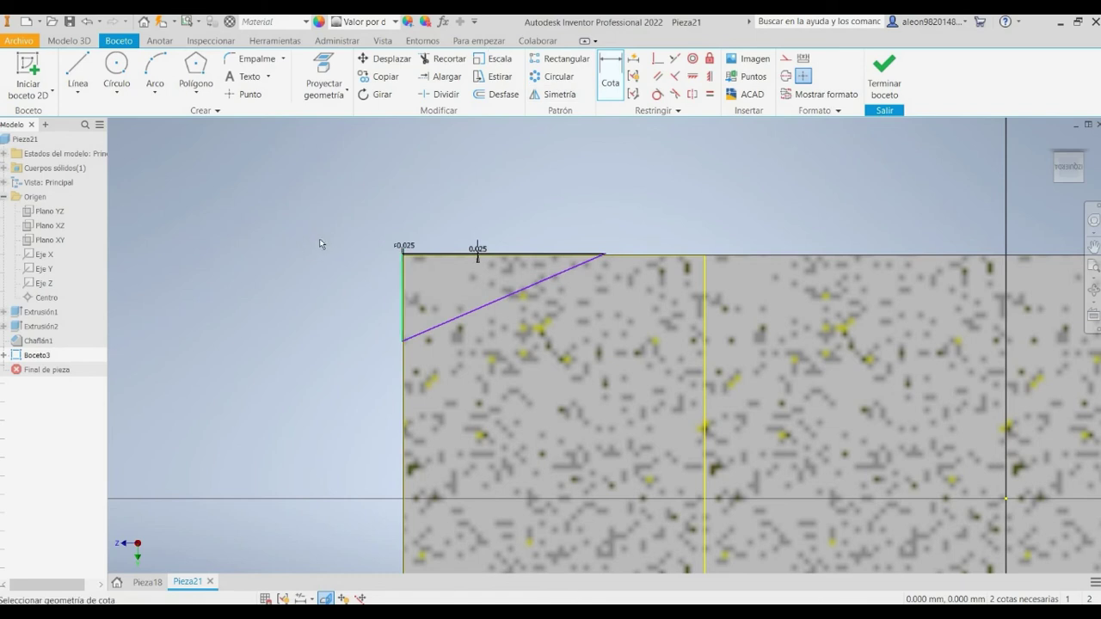
- Dimension the triangle's vertical side as 1 mm and its horizontal side as 2 mm
left_click(297, 240)
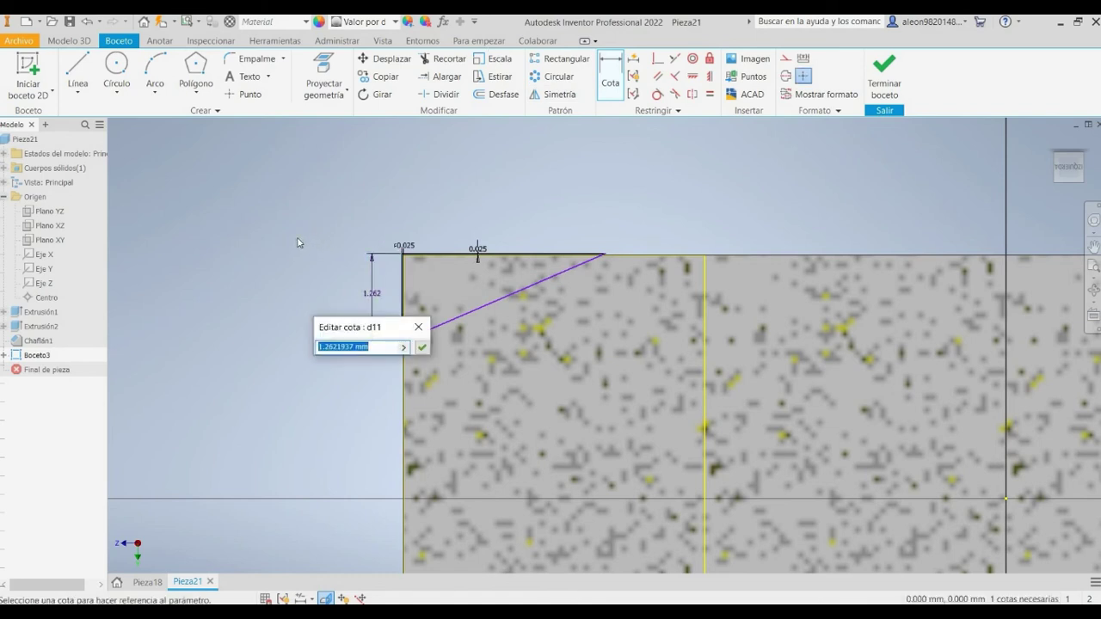
type("1")
key("Return")
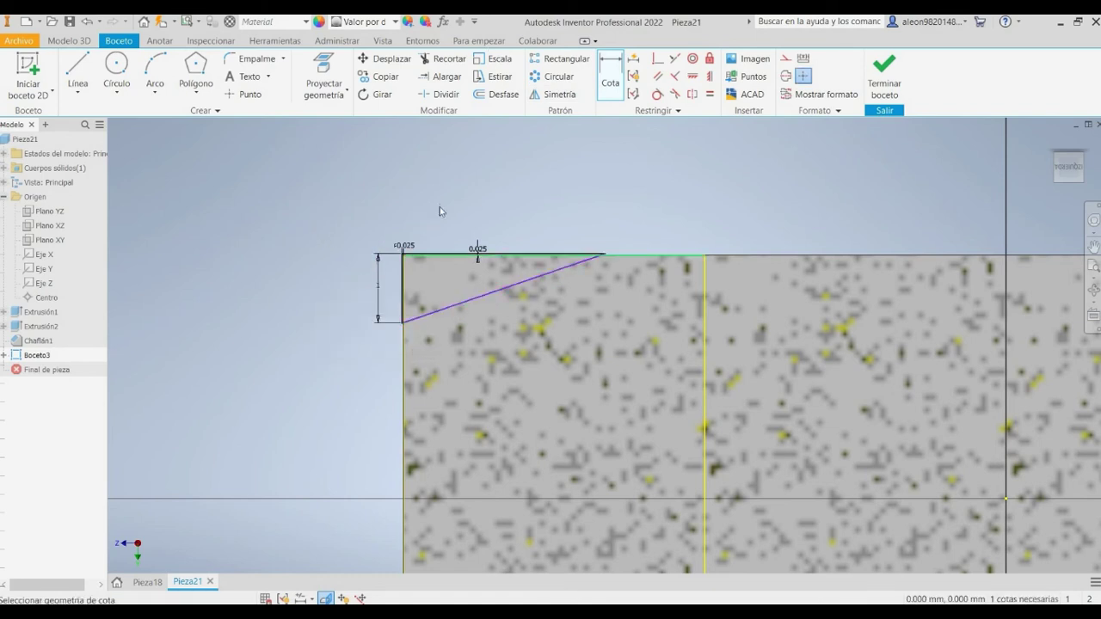
left_click(441, 255)
left_click(442, 211)
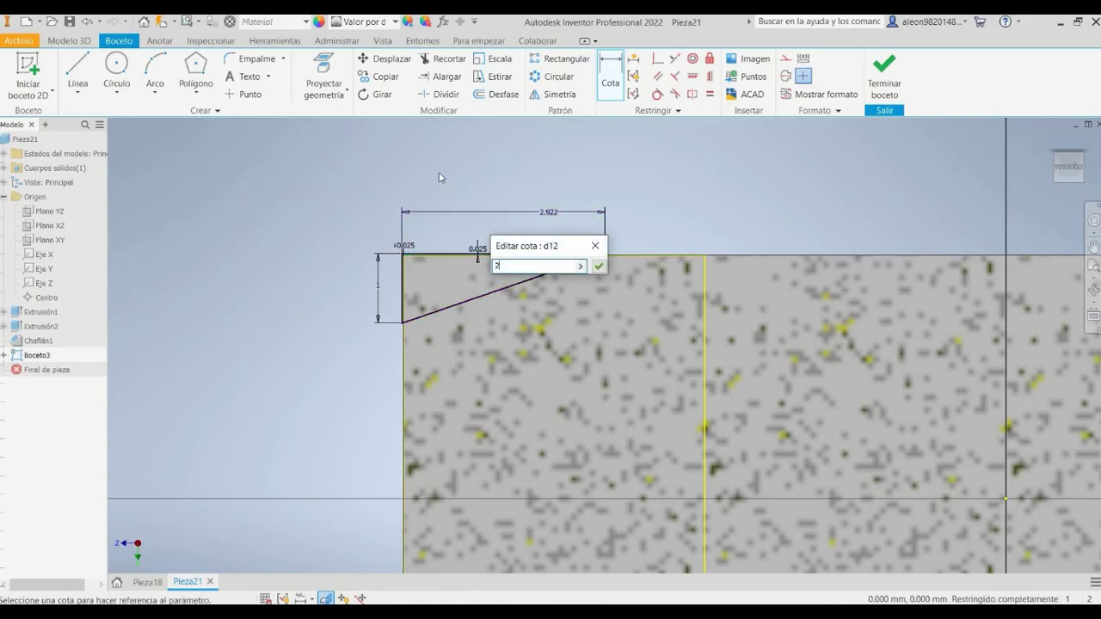
key("Return")
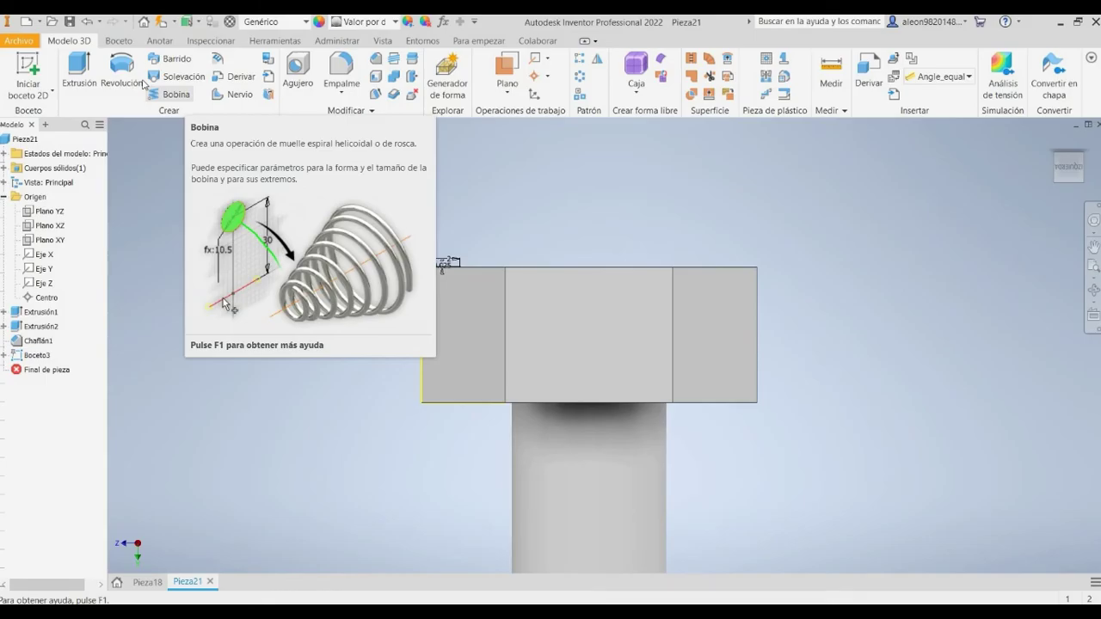
- Finish the sketch and revolve the triangle a full 360° about the Y axis as a cut to bevel the head's corners
left_click(112, 73)
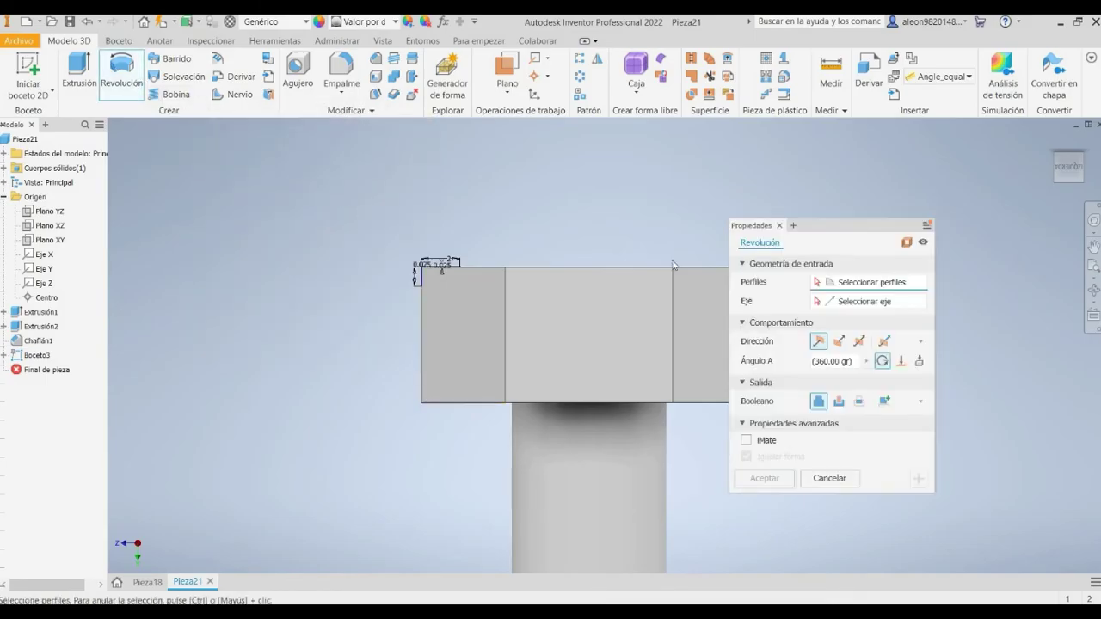
scroll(347, 219, "up", 6)
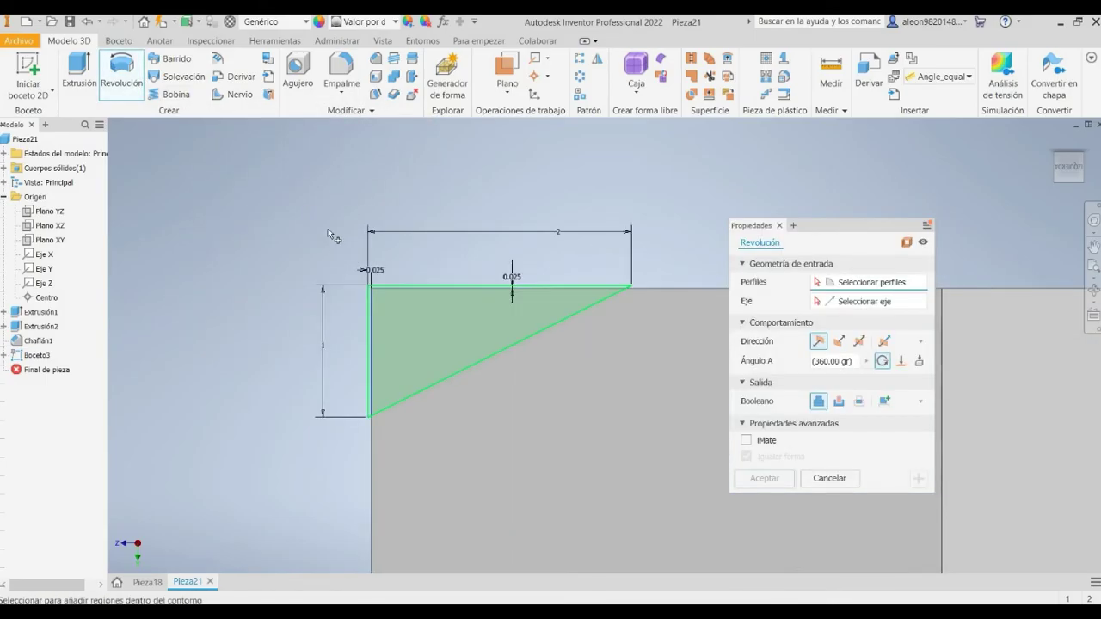
left_click(328, 231)
middle_click_drag(552, 181, 547, 206, "shift")
scroll(421, 172, "down", 5)
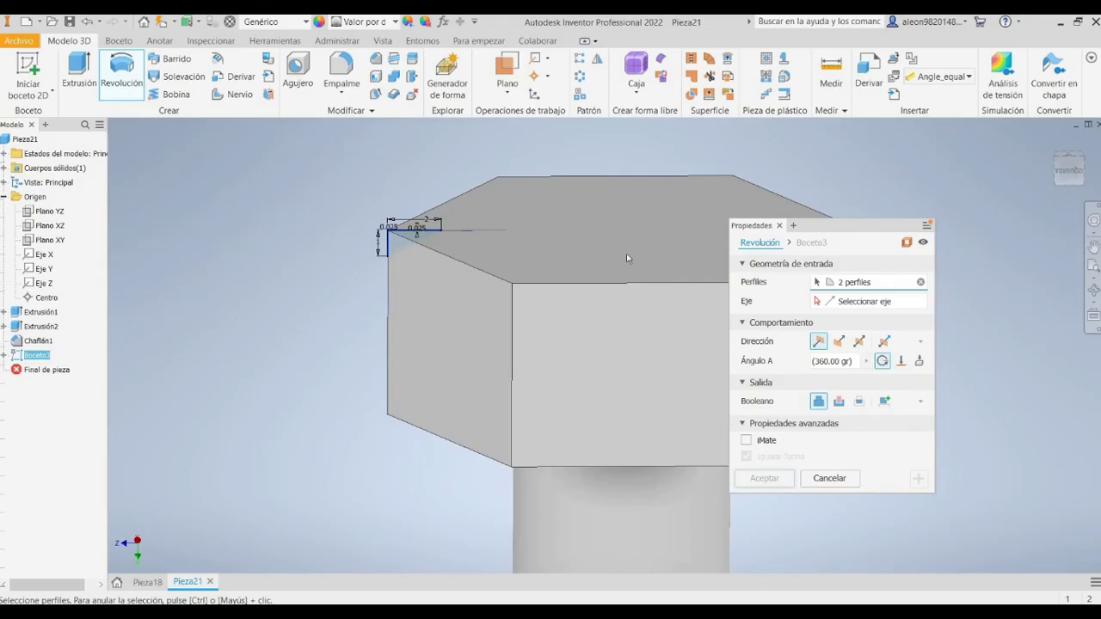
left_click(829, 303)
left_click(44, 268)
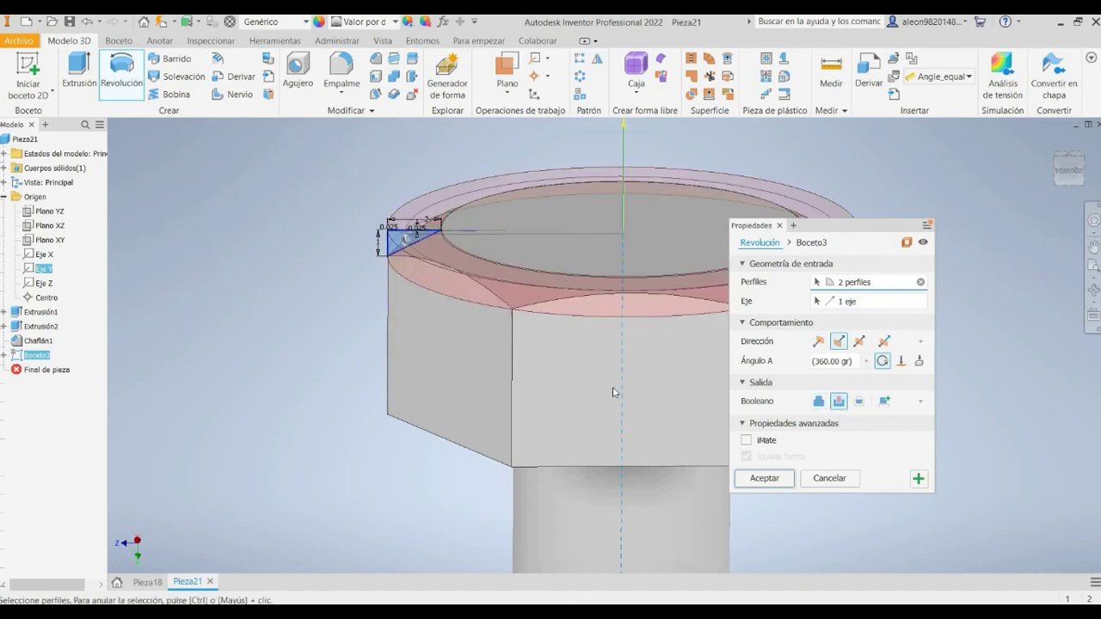
key("Return")
- Start another sketch on the YZ plane with the shank pointing upward, and slice the model graphics there
middle_click_drag(272, 221, 260, 214, "shift")
scroll(292, 245, "down", 5)
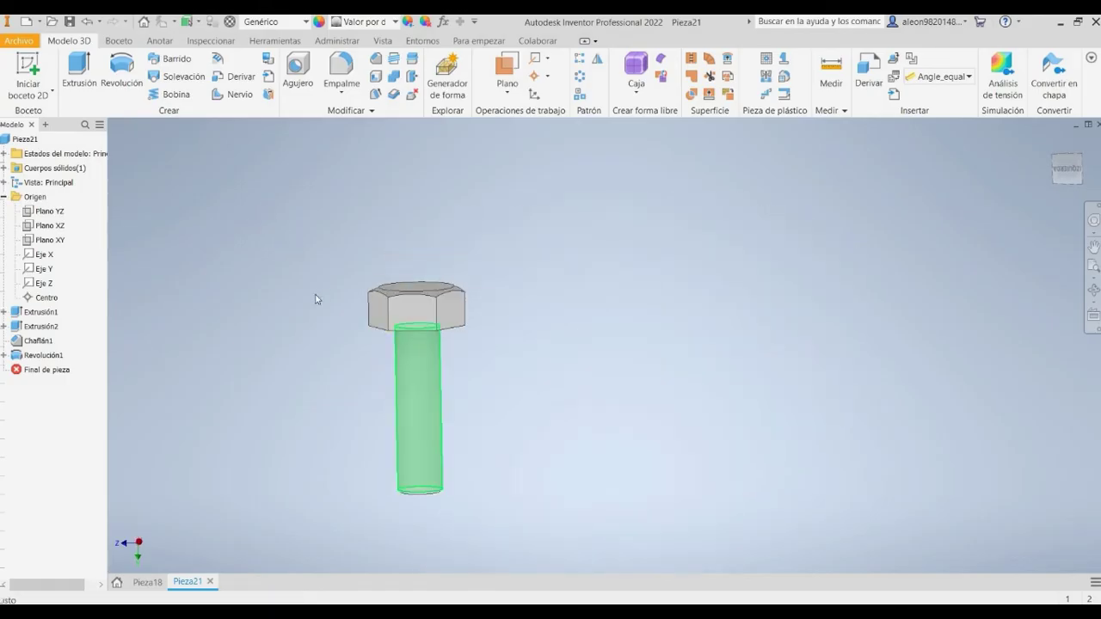
middle_click_drag(317, 300, 302, 184, "shift")
middle_click_drag(413, 168, 508, 329)
left_click(1069, 169)
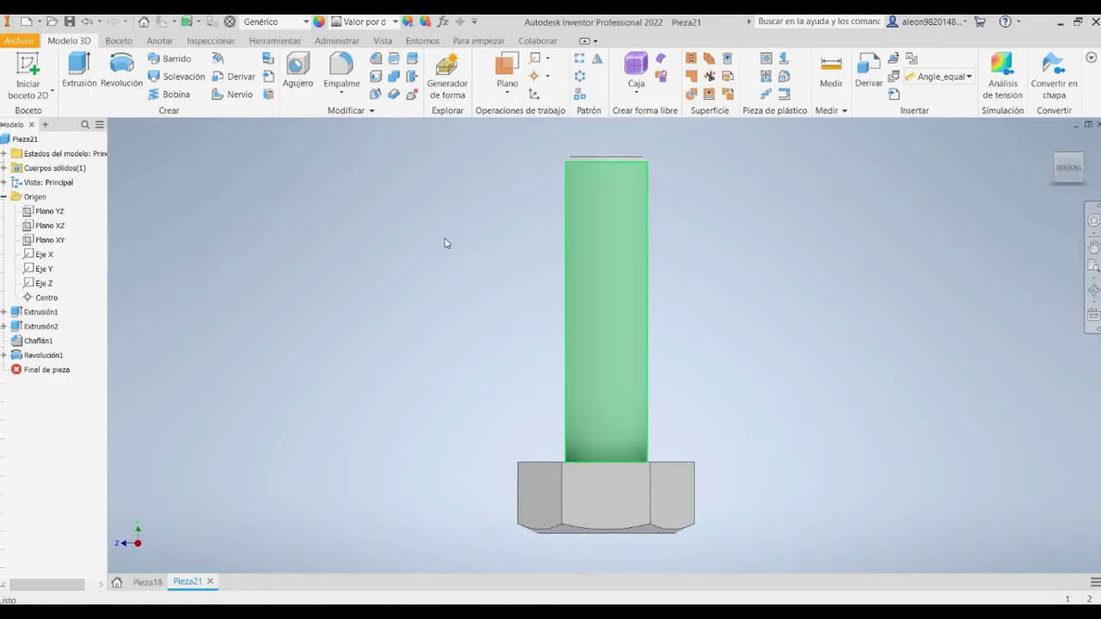
left_click(47, 211)
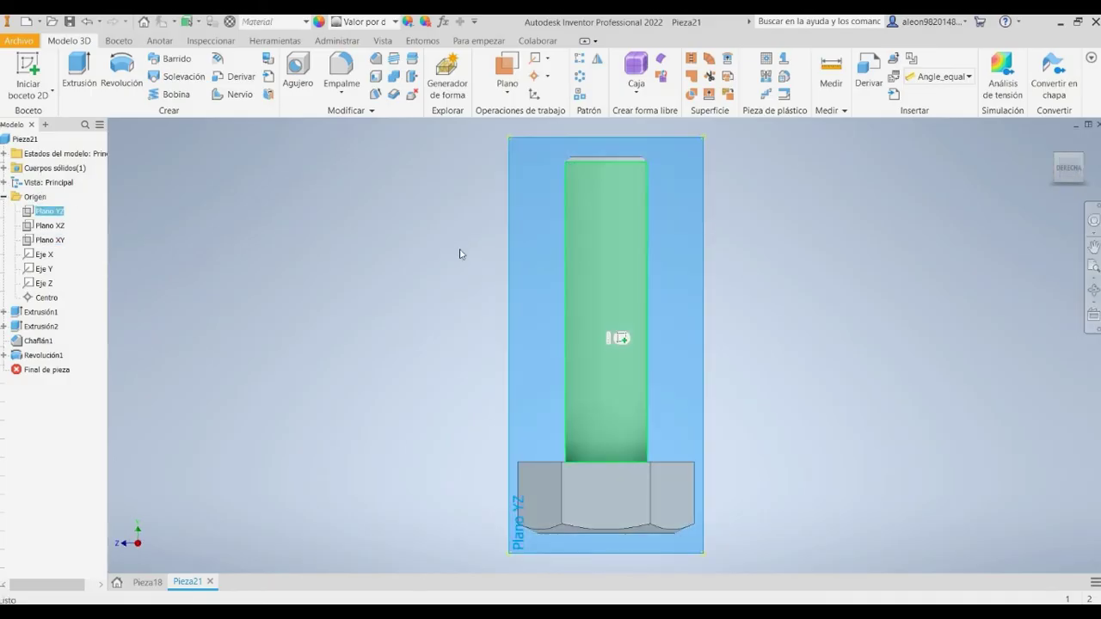
left_click(621, 338)
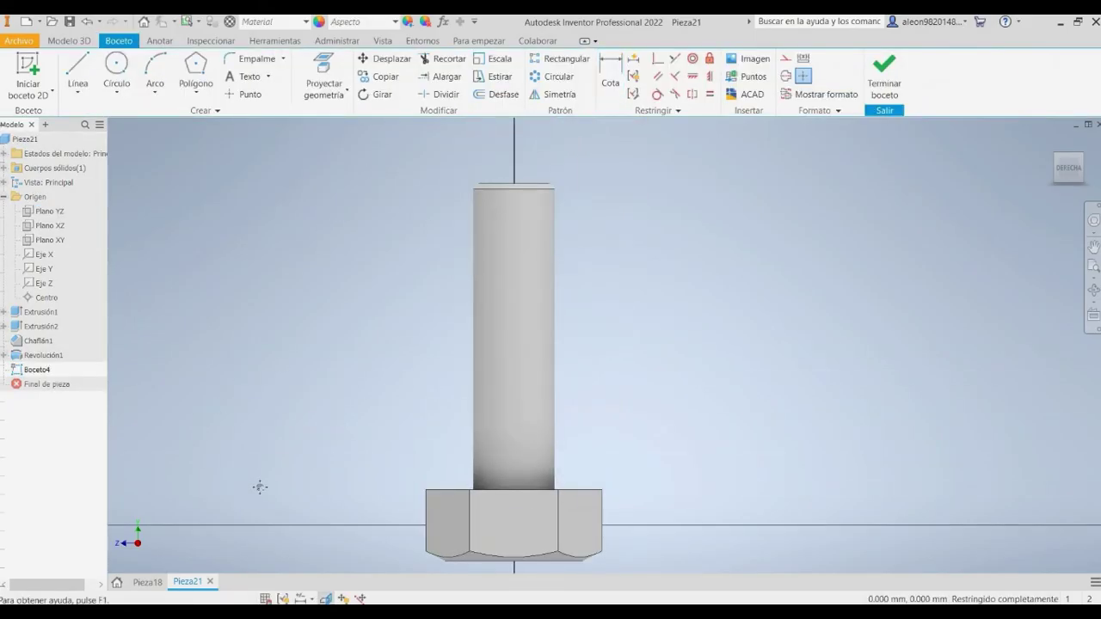
key("F7")
- Sketch a triangle at the shank end's chamfered corner, with a vertical side about 0.68 mm long and its tip pointing into the shank
middle_click_drag(301, 196, 301, 251)
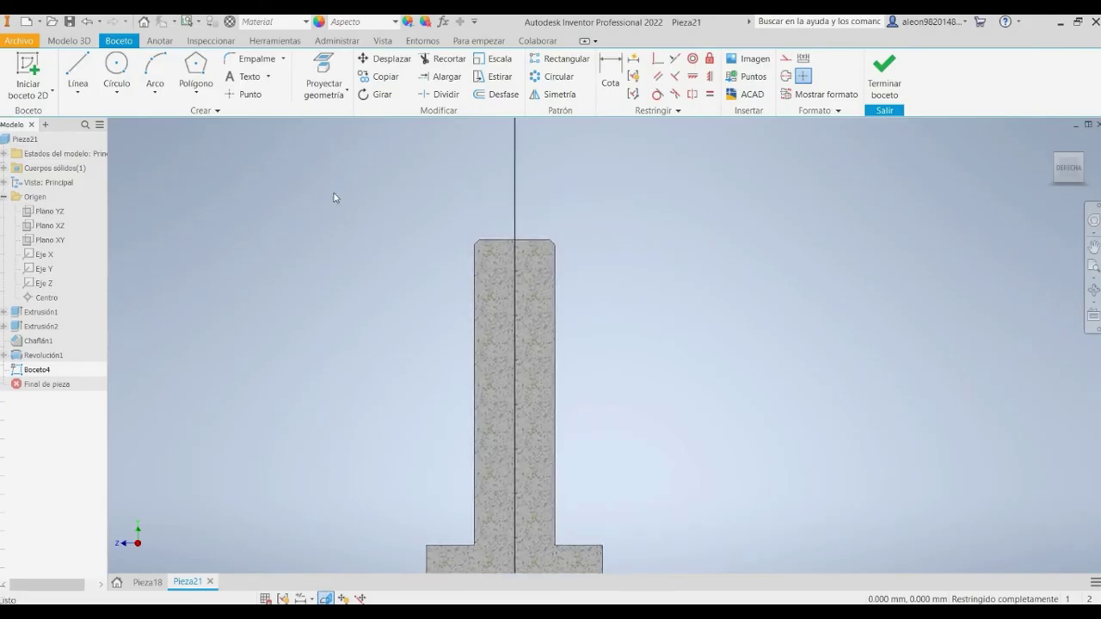
scroll(352, 196, "up", 5)
scroll(438, 213, "up", 2)
mouse_move(459, 217)
middle_mouse_down()
mouse_move(285, 198)
mouse_move(294, 211)
middle_mouse_up()
scroll(310, 186, "up", 3)
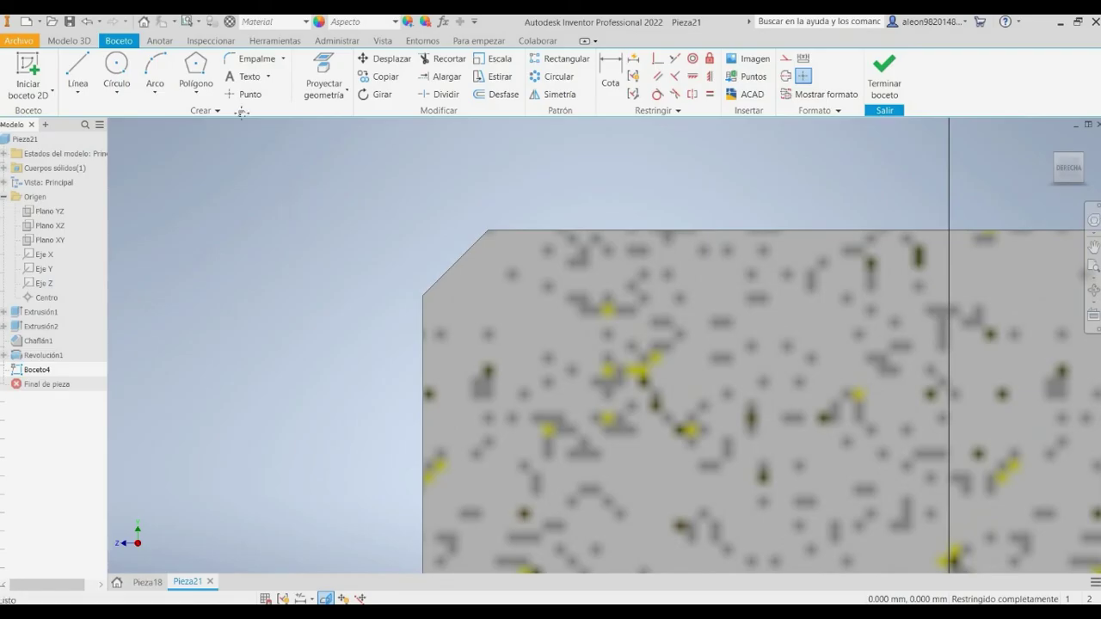
left_click(78, 71)
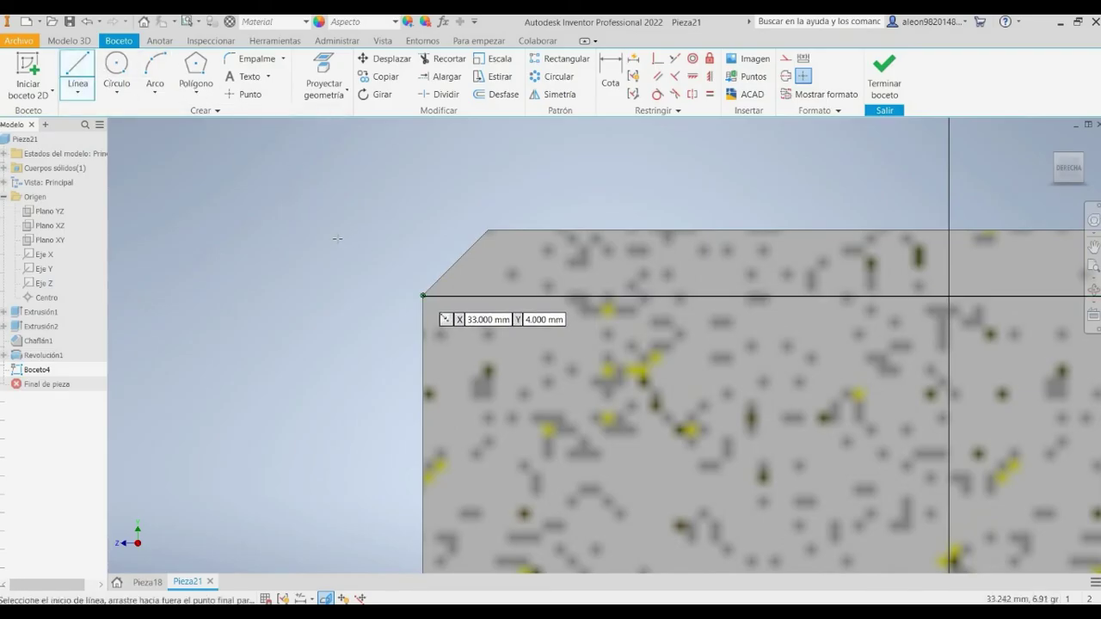
left_click(338, 238)
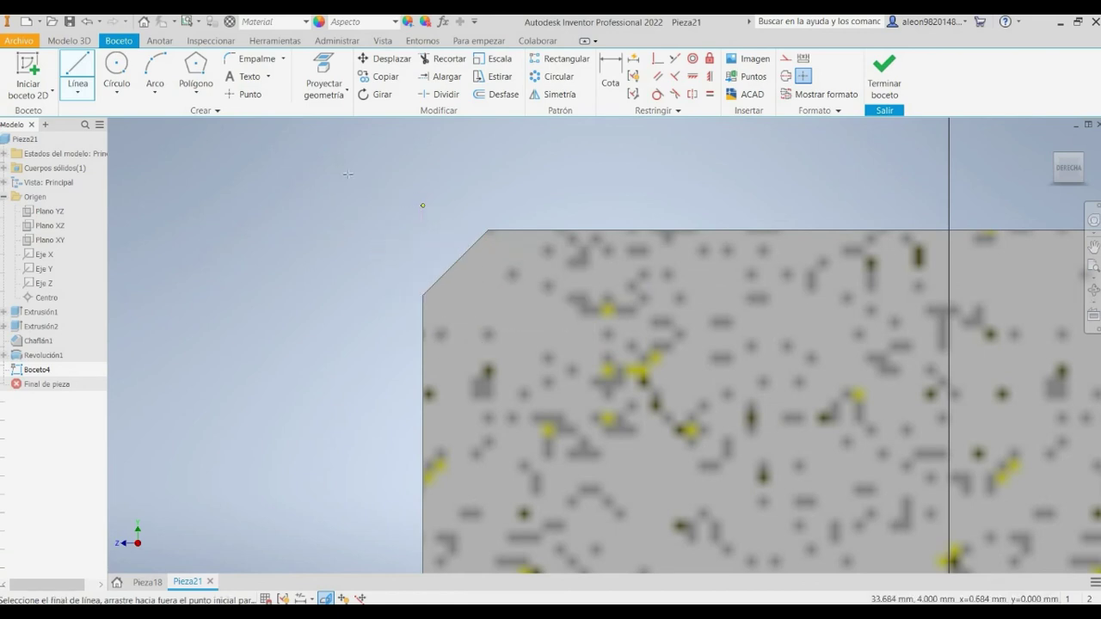
left_click(422, 206)
left_click(529, 251)
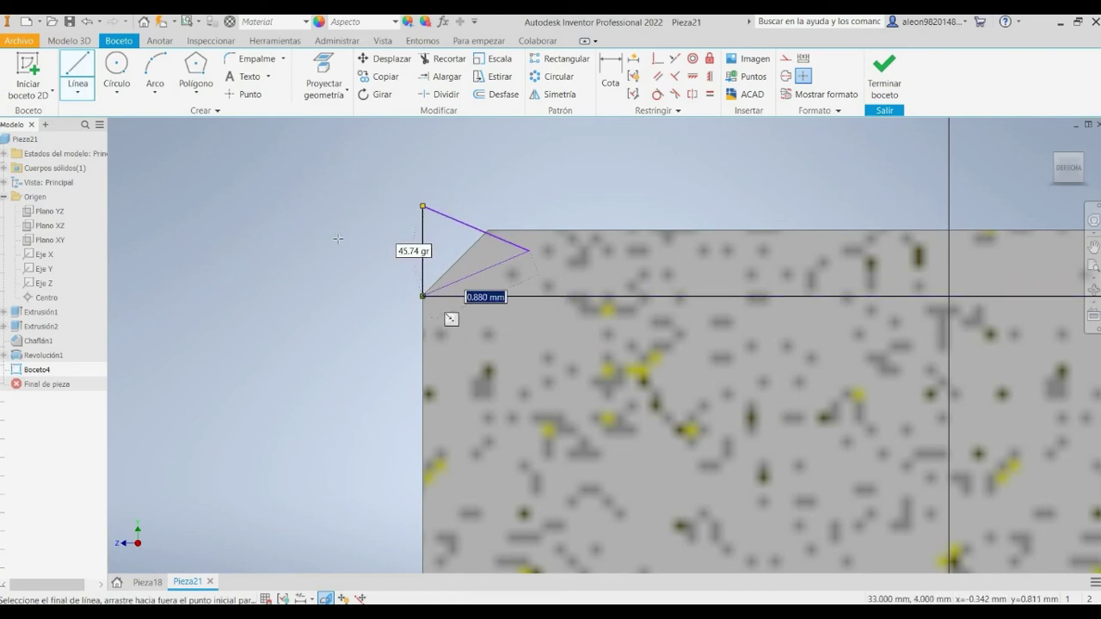
left_click(423, 296)
- Dimension the angles between the triangle's vertical side and each of its two sloping sides as 60°
key("d")
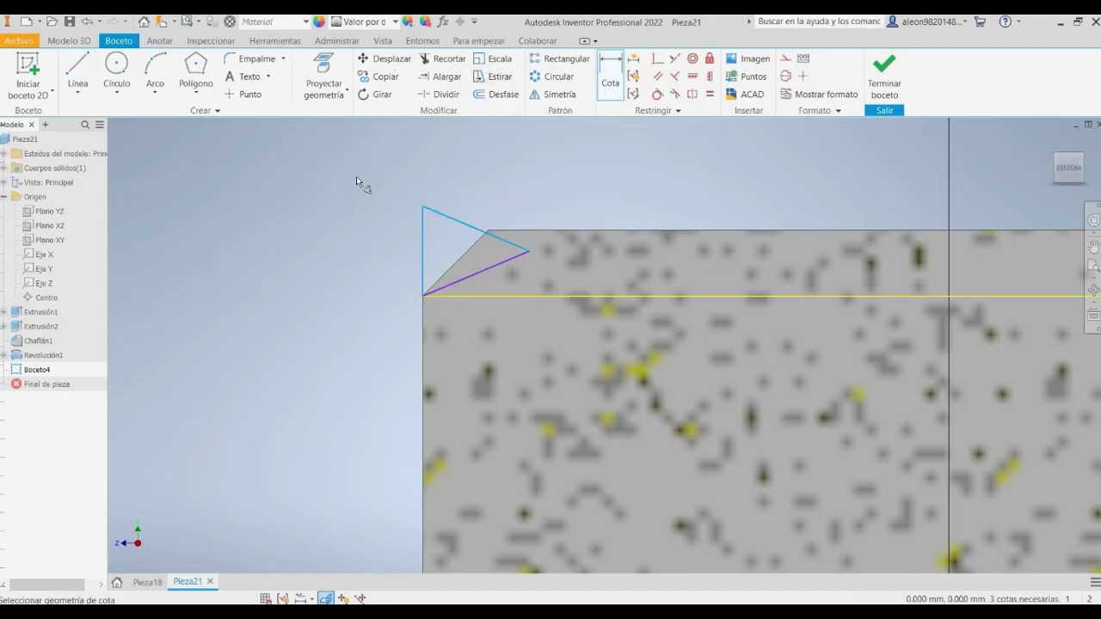
left_click(351, 200)
type("60")
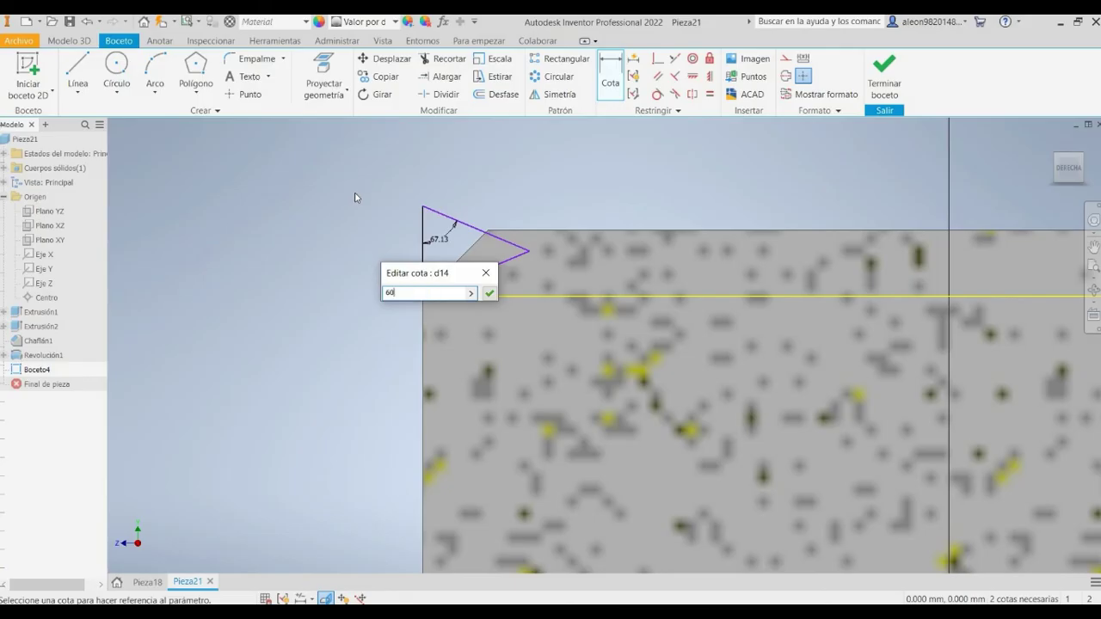
key("Return")
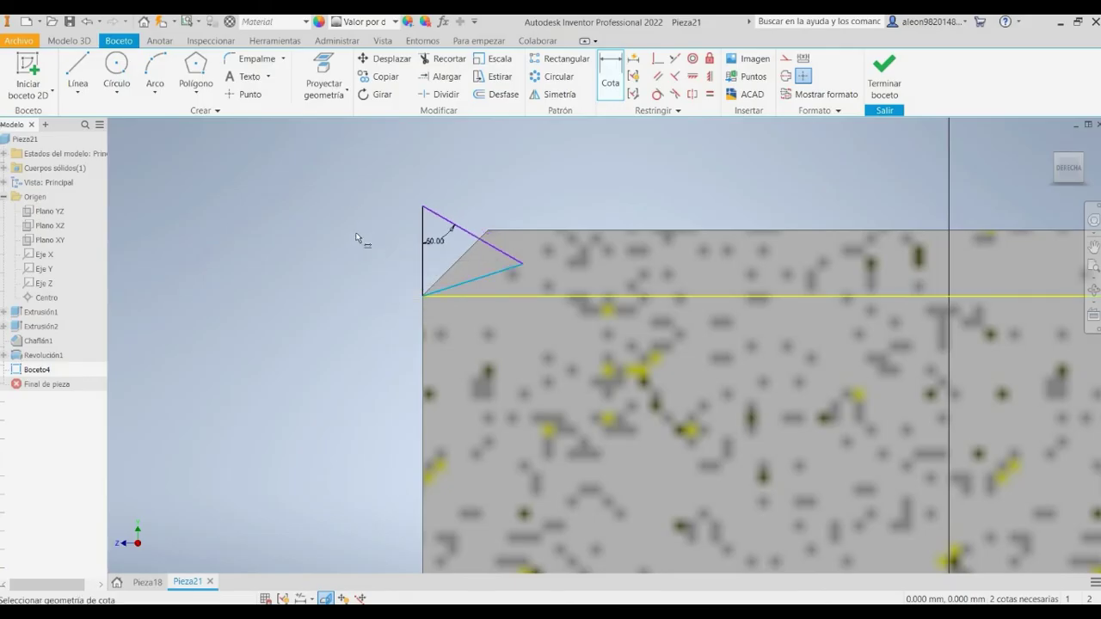
left_click(355, 220)
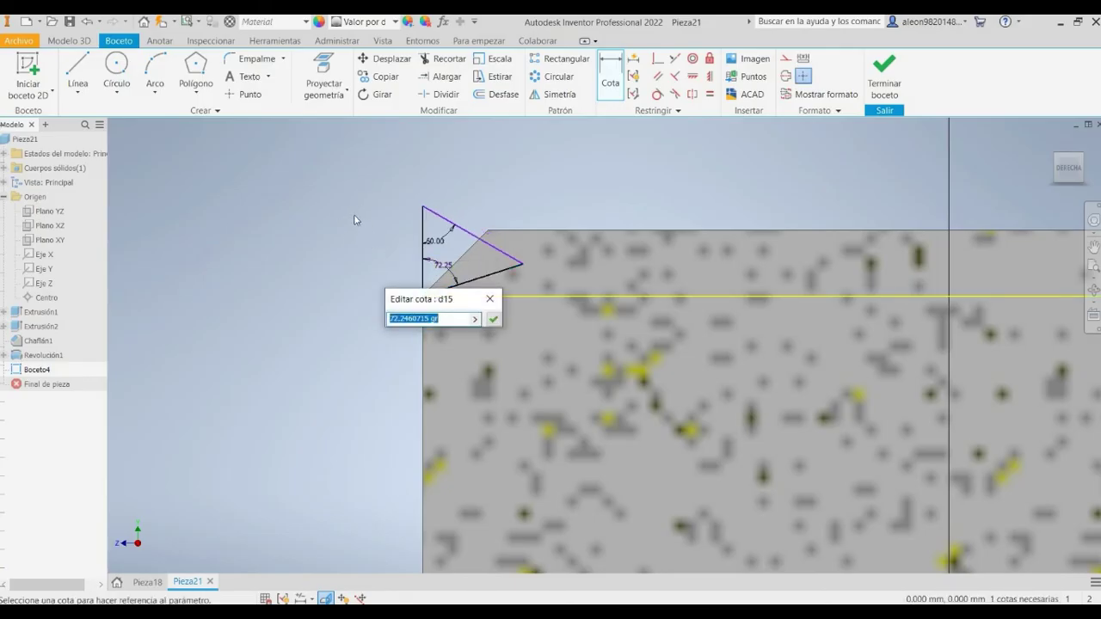
type("60")
left_click(493, 319)
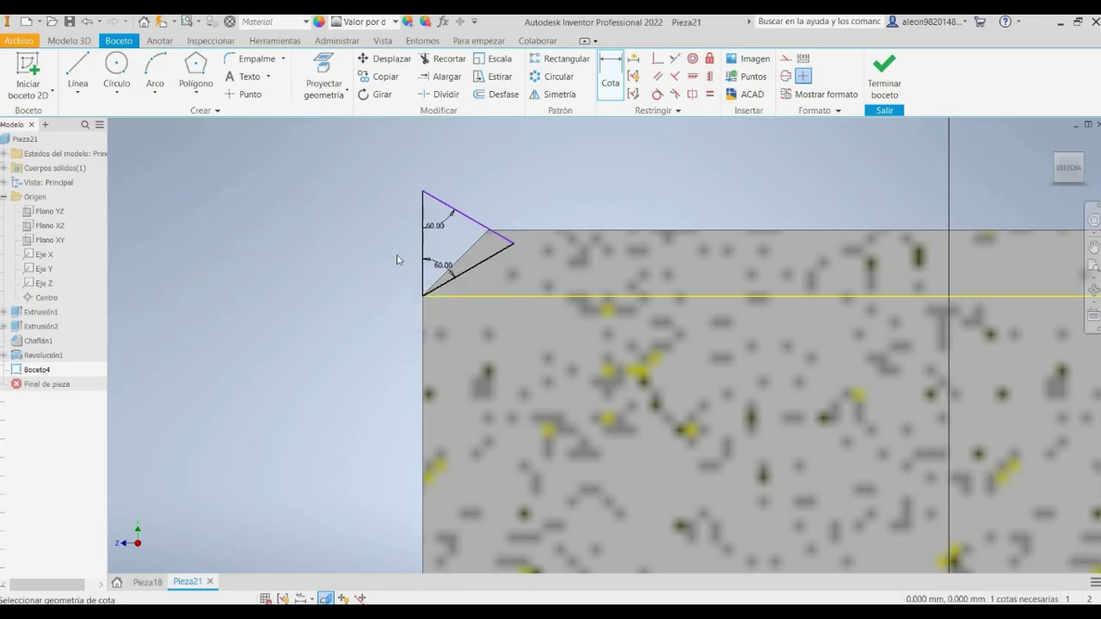
- Round the triangle's inner tip with a 0.25 mm sketch fillet and finish the sketch
left_click(249, 58)
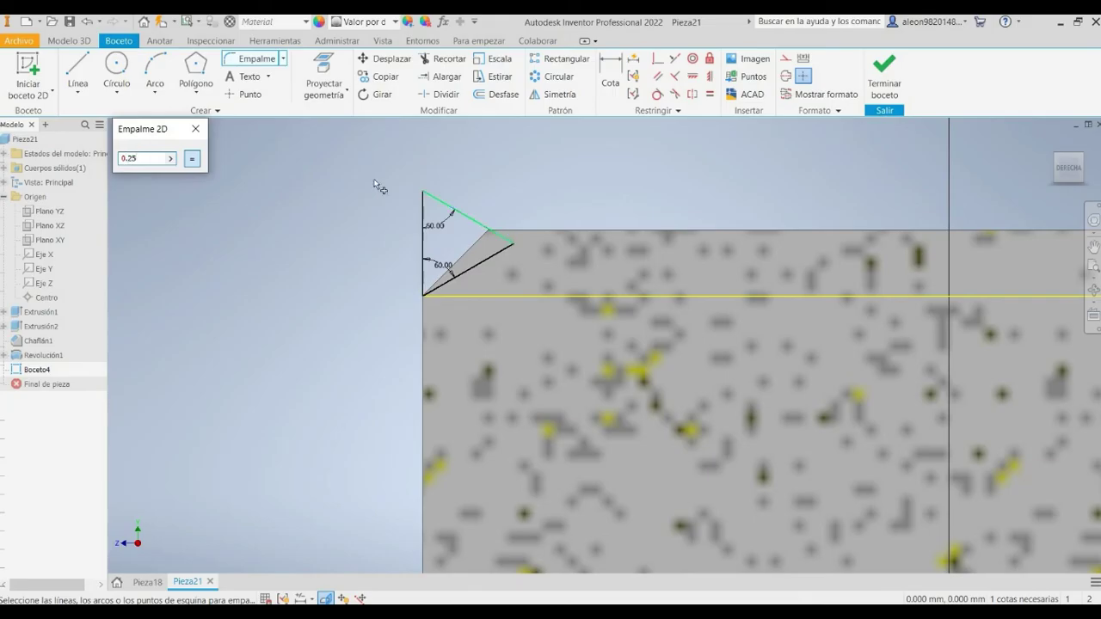
left_click(472, 220)
left_click(476, 265)
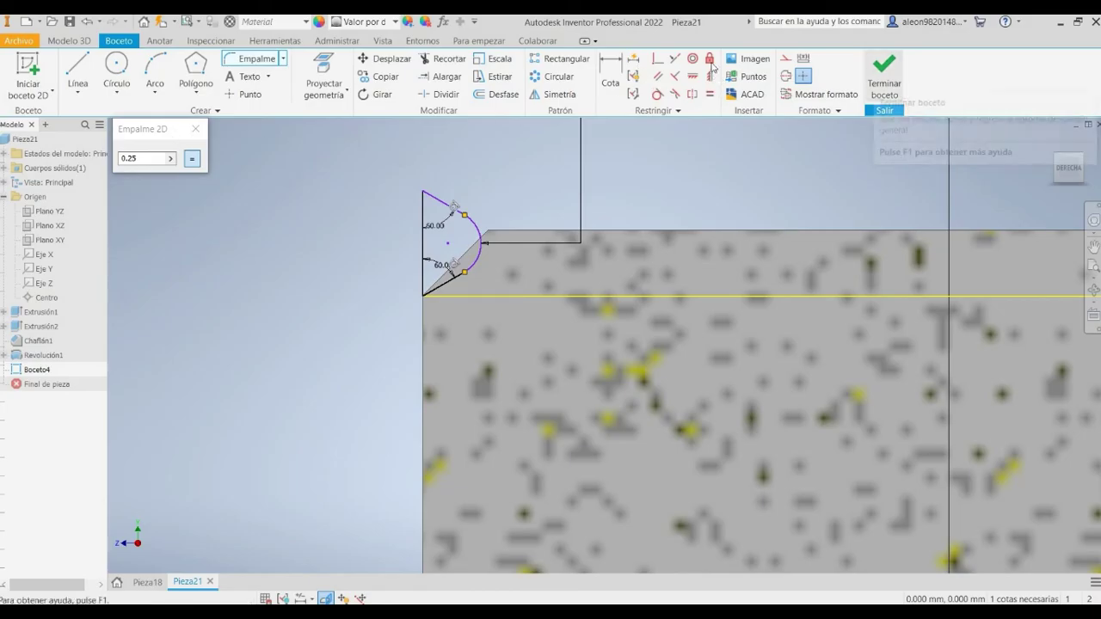
left_click(884, 73)
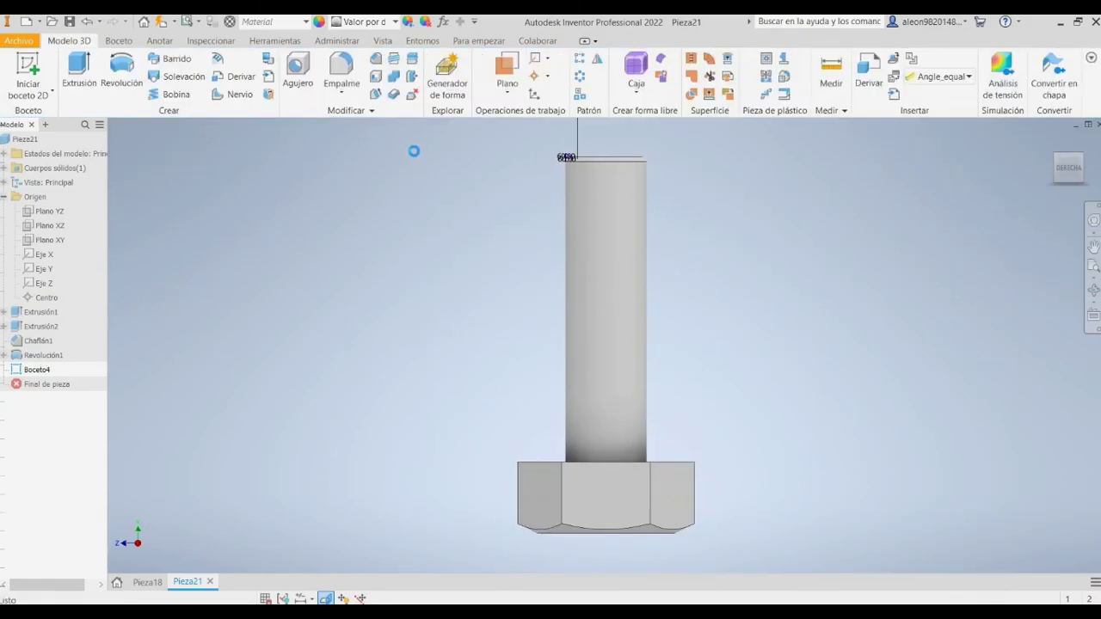
- Create a work axis through the shank's cylindrical face
middle_click_drag(416, 150, 355, 251)
middle_click_drag(393, 206, 385, 205, "shift")
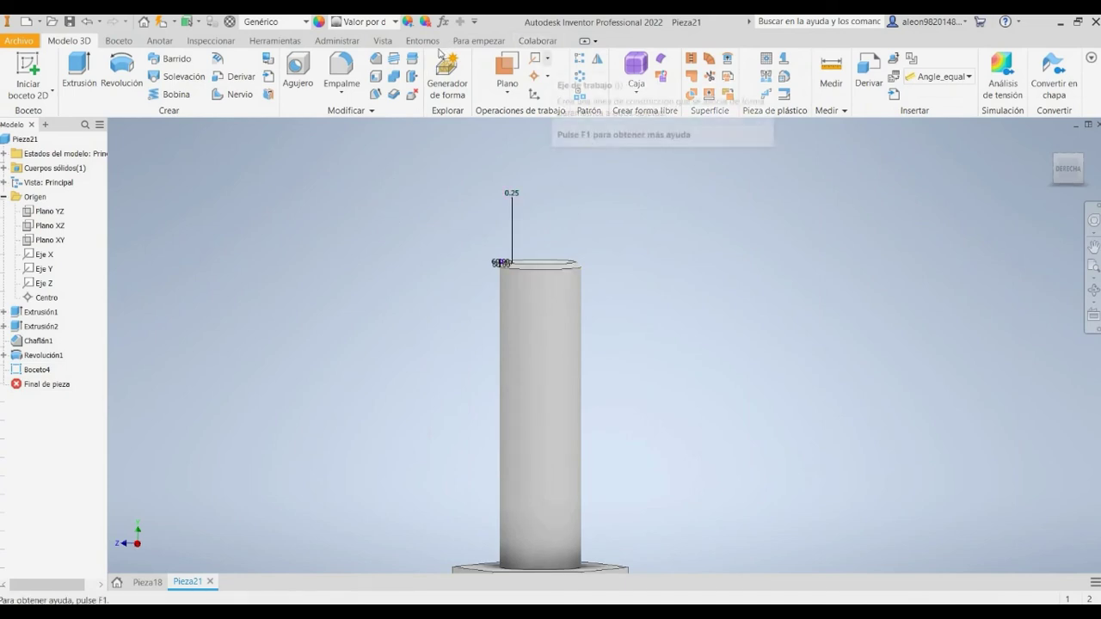
left_click(547, 58)
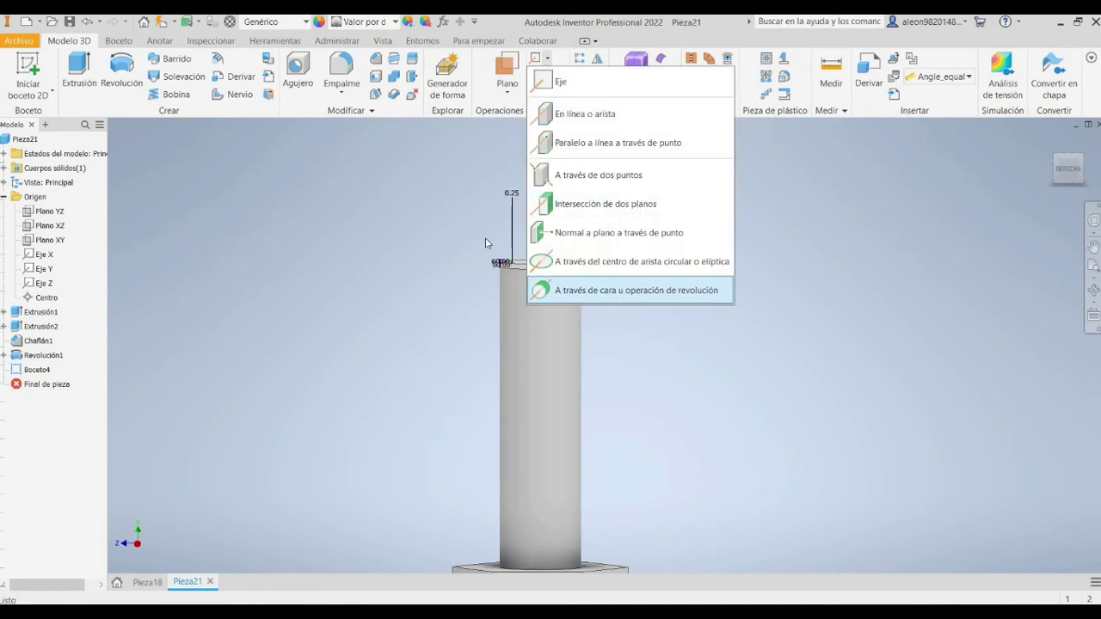
left_click(585, 290)
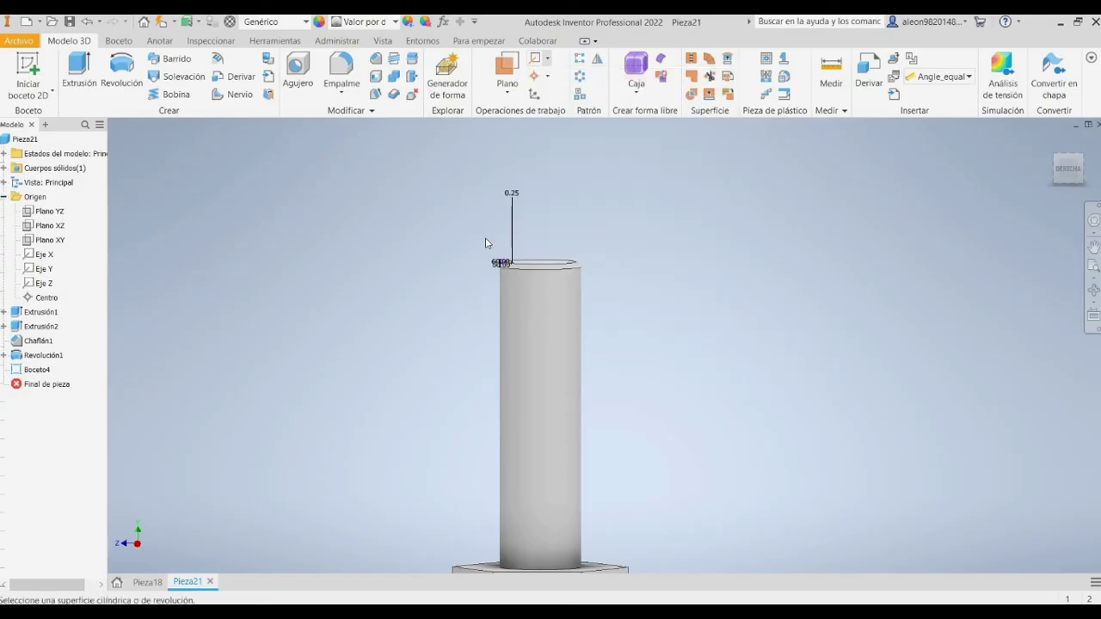
left_click(449, 273)
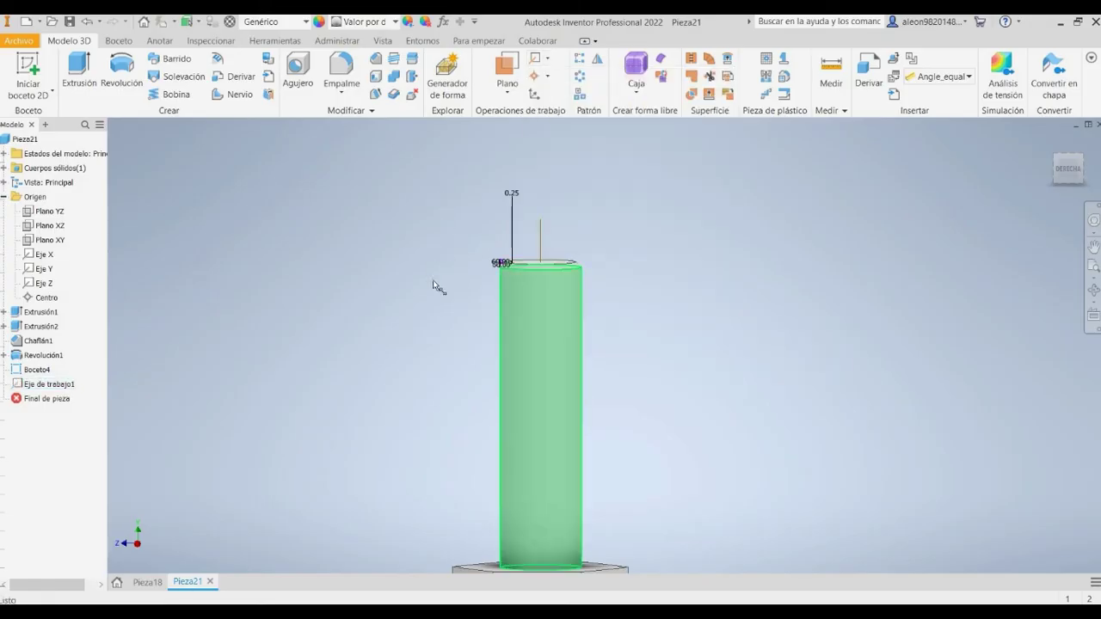
- Start a Coil cut from the rounded triangle profile, using the shank's work axis as its axis
scroll(289, 217, "up", 3)
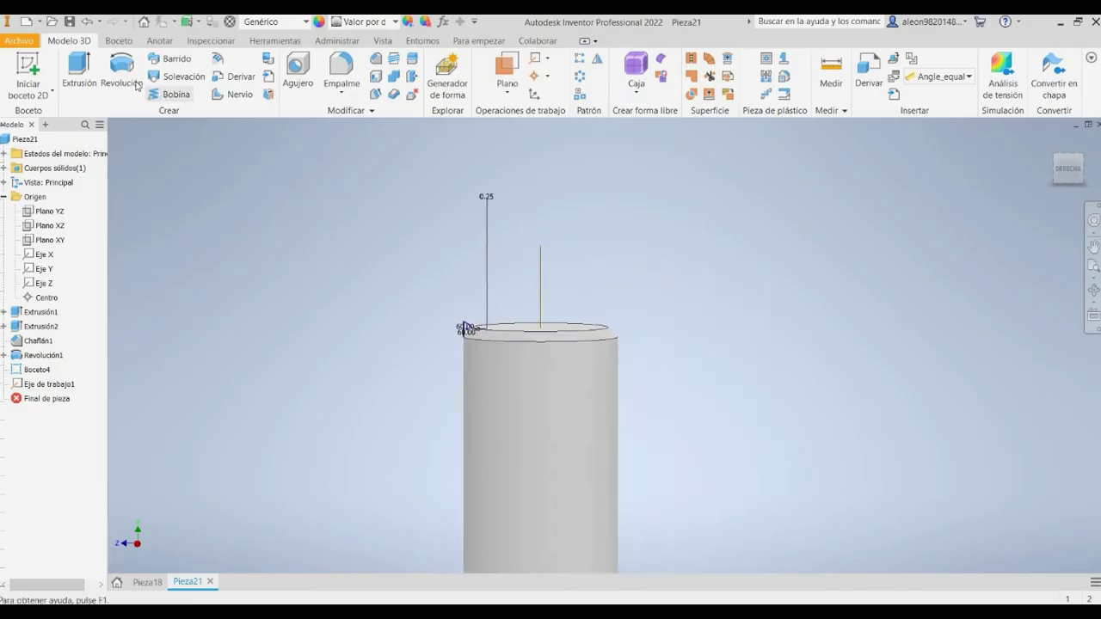
left_click(170, 93)
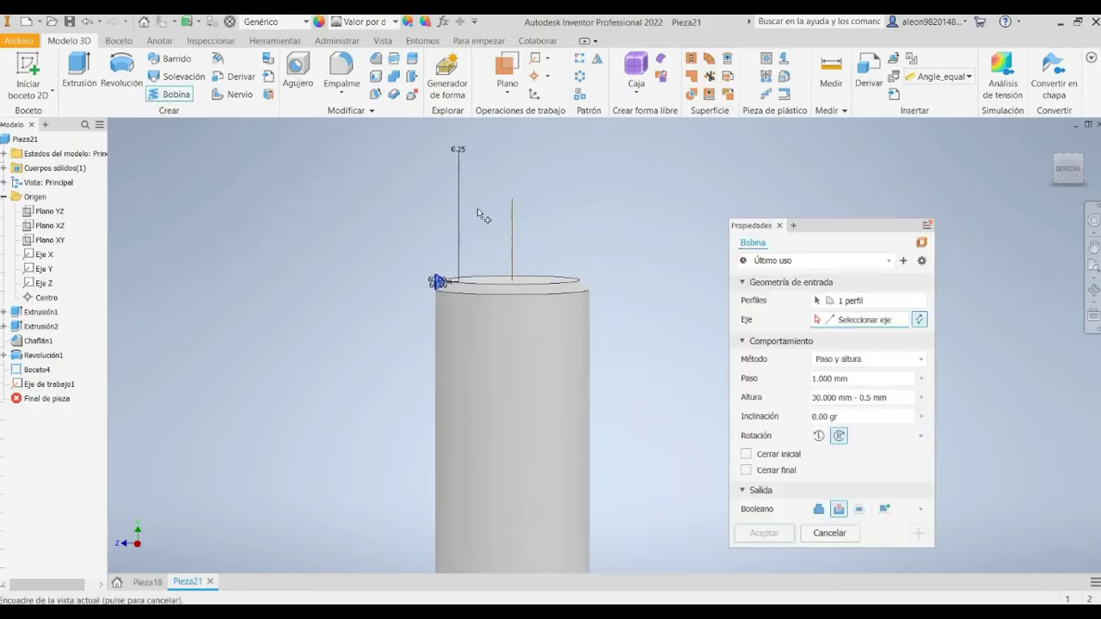
scroll(369, 217, "up", 4)
scroll(423, 219, "down", 3)
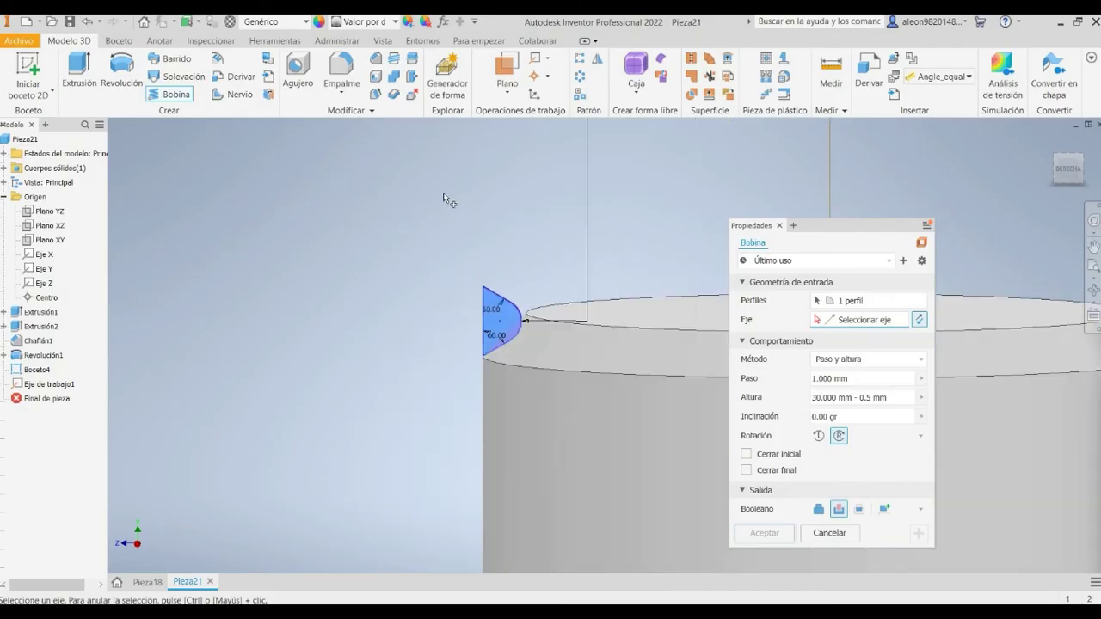
middle_click_drag(488, 188, 264, 252)
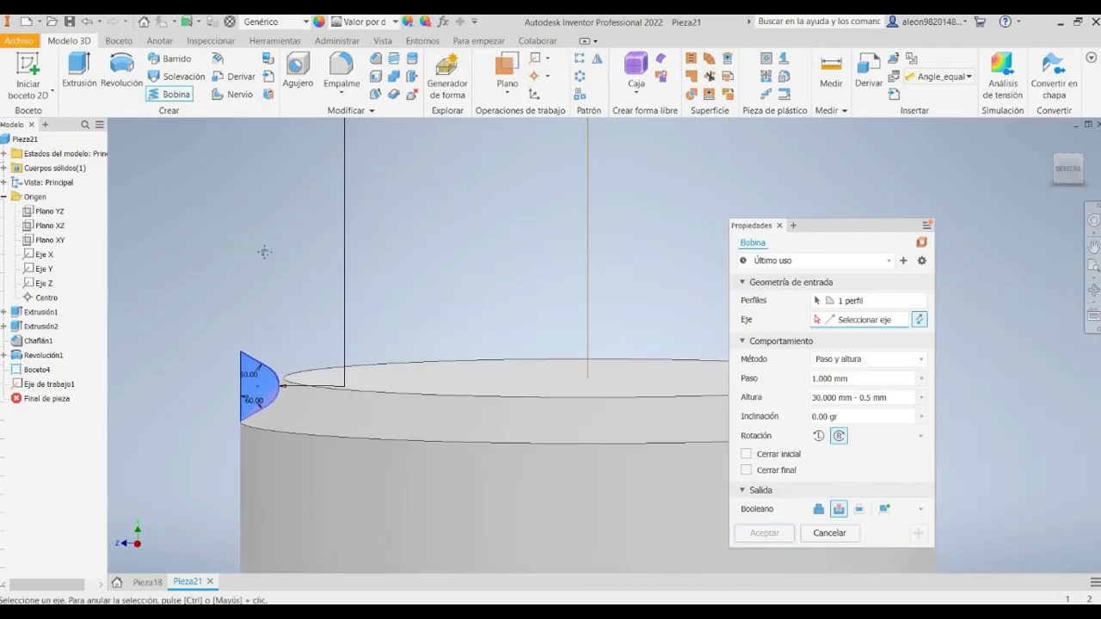
left_click(469, 212)
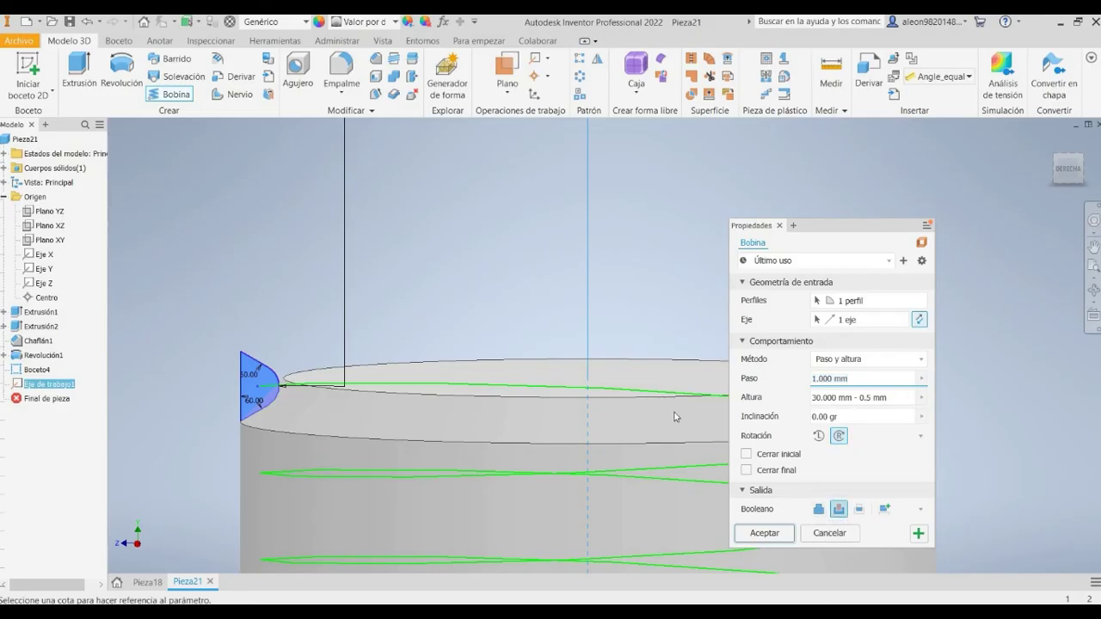
- Set the coil height to 30 mm with the 1 mm pitch kept, and cut the thread into the shank
scroll(424, 363, "up", 3)
scroll(425, 364, "down", 9)
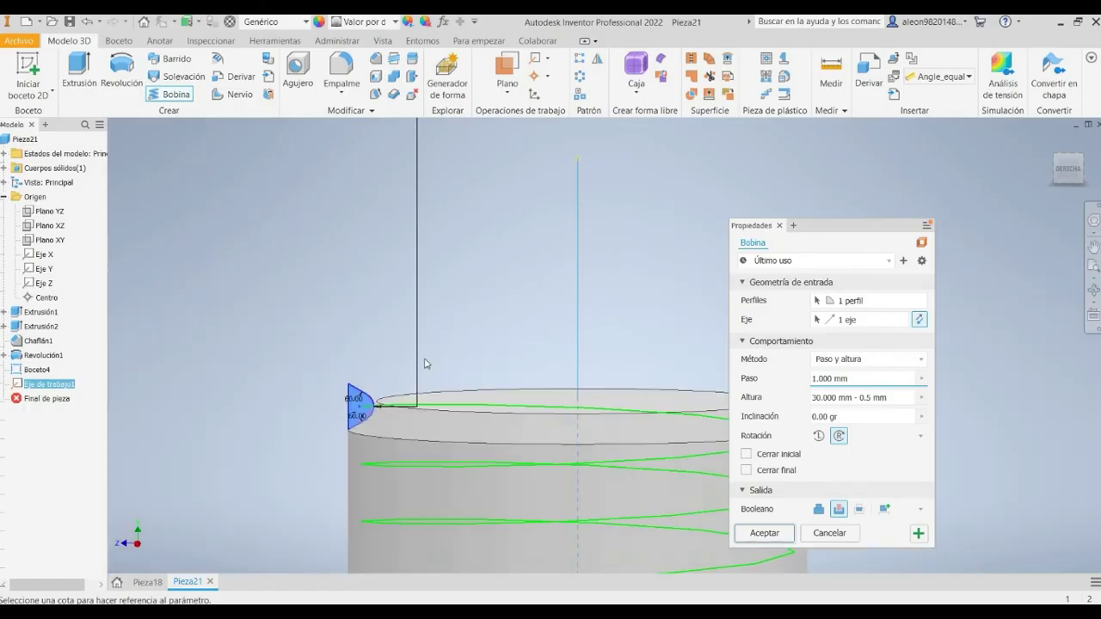
middle_click_drag(425, 364, 411, 197)
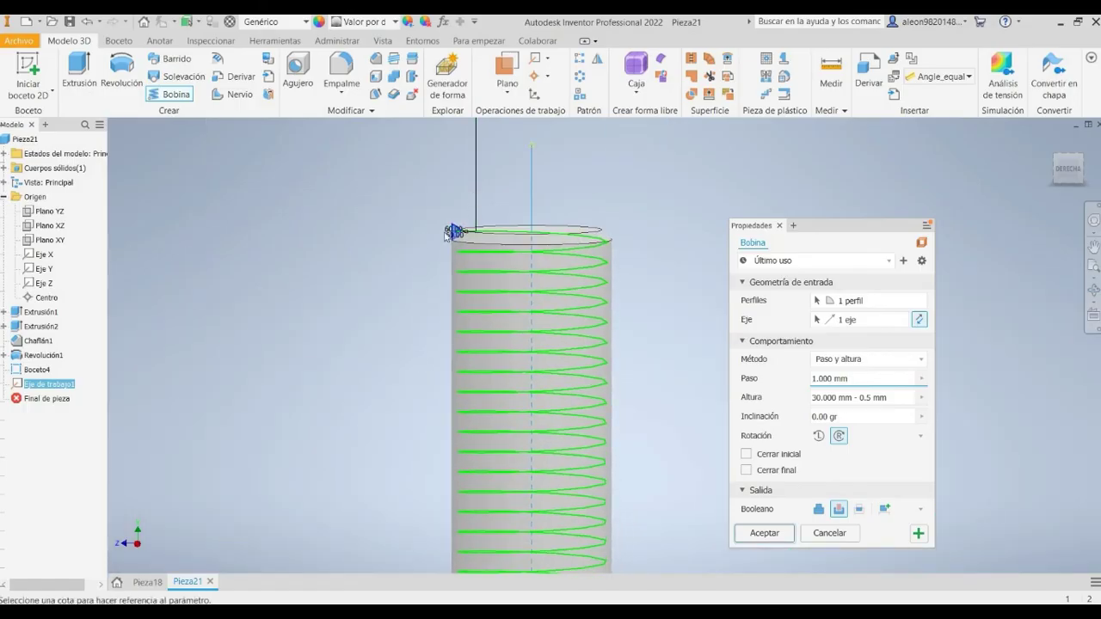
scroll(467, 222, "down", 3)
scroll(467, 211, "up", 5)
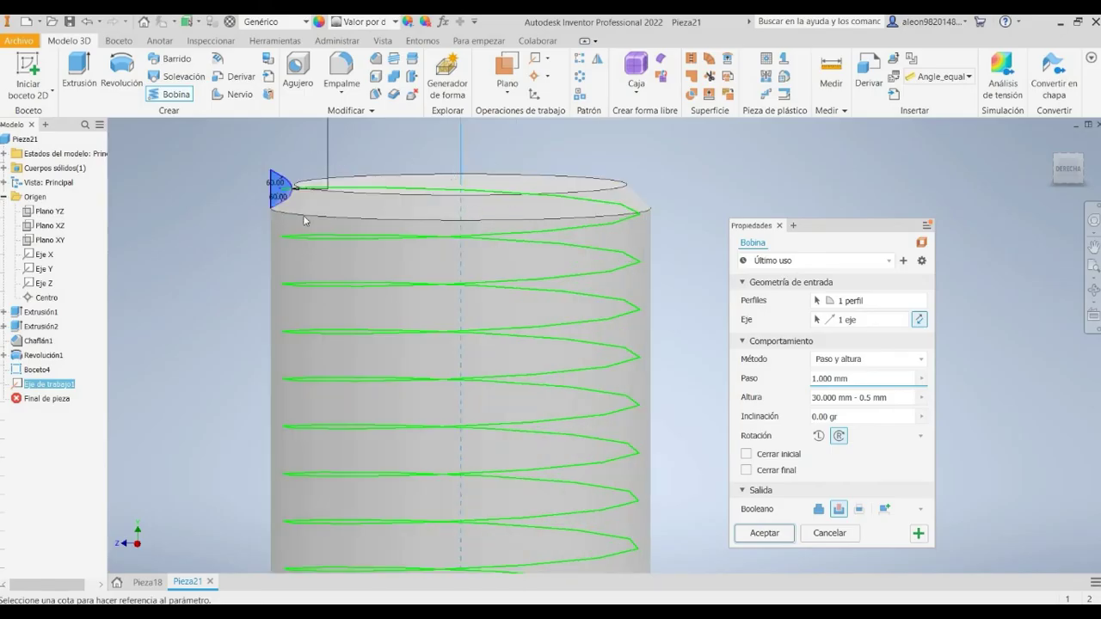
left_click_drag(899, 400, 858, 403)
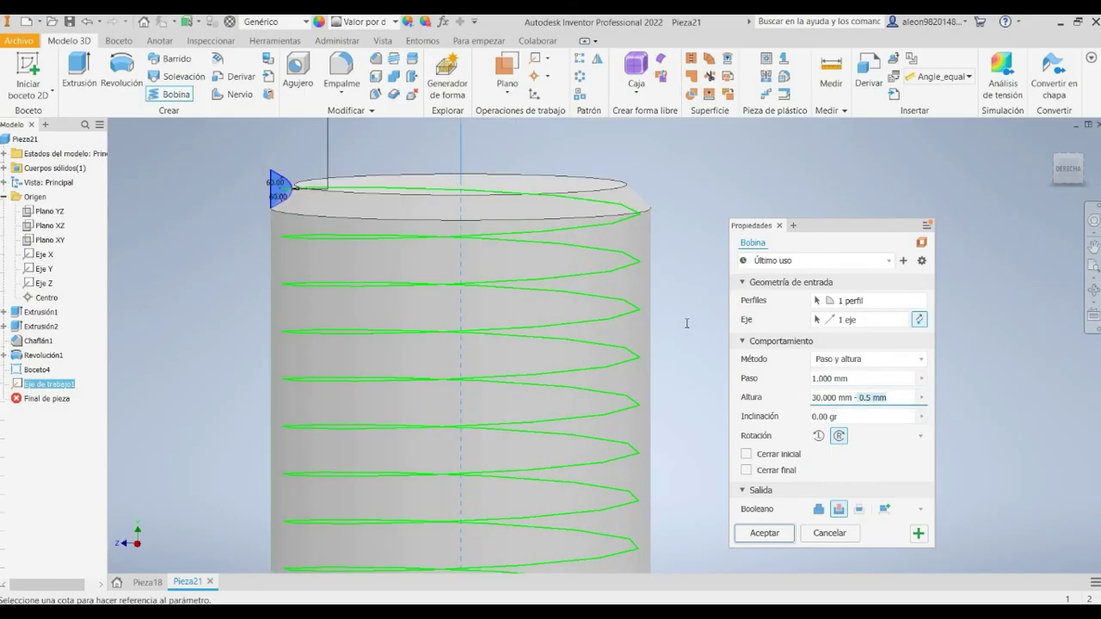
key("BackSpace")
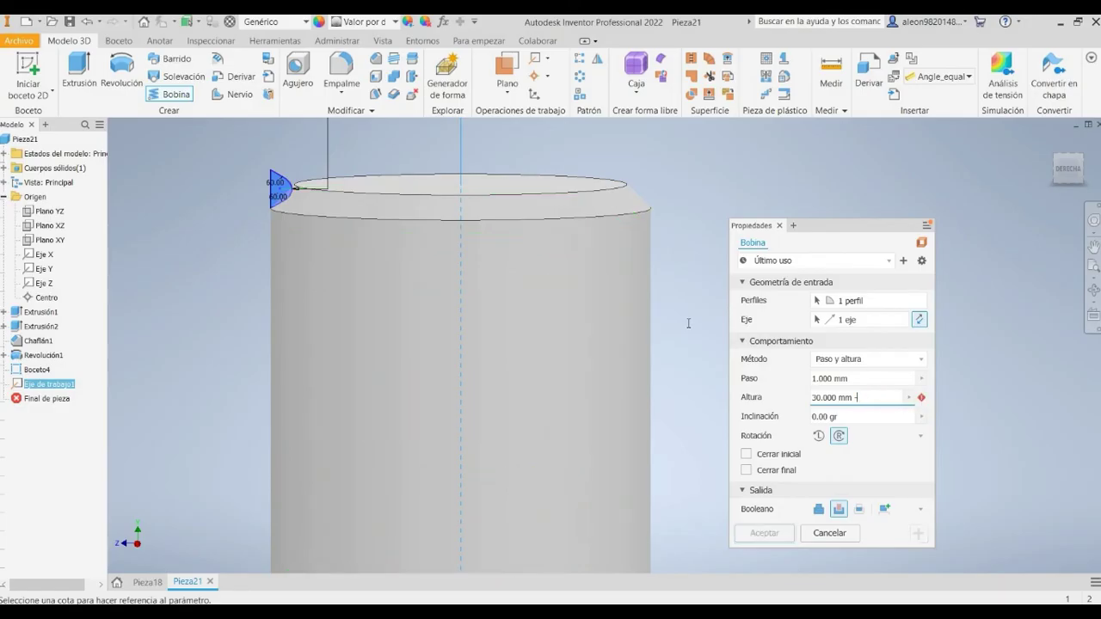
key("BackSpace")
key("BackSpace")
scroll(465, 257, "down", 6)
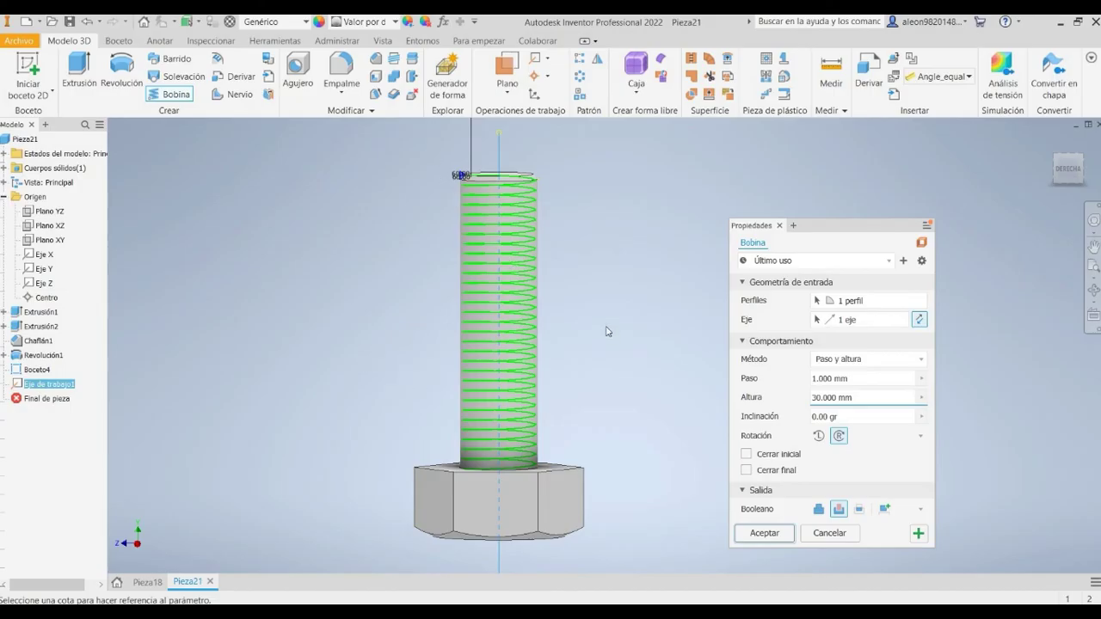
key("Return")
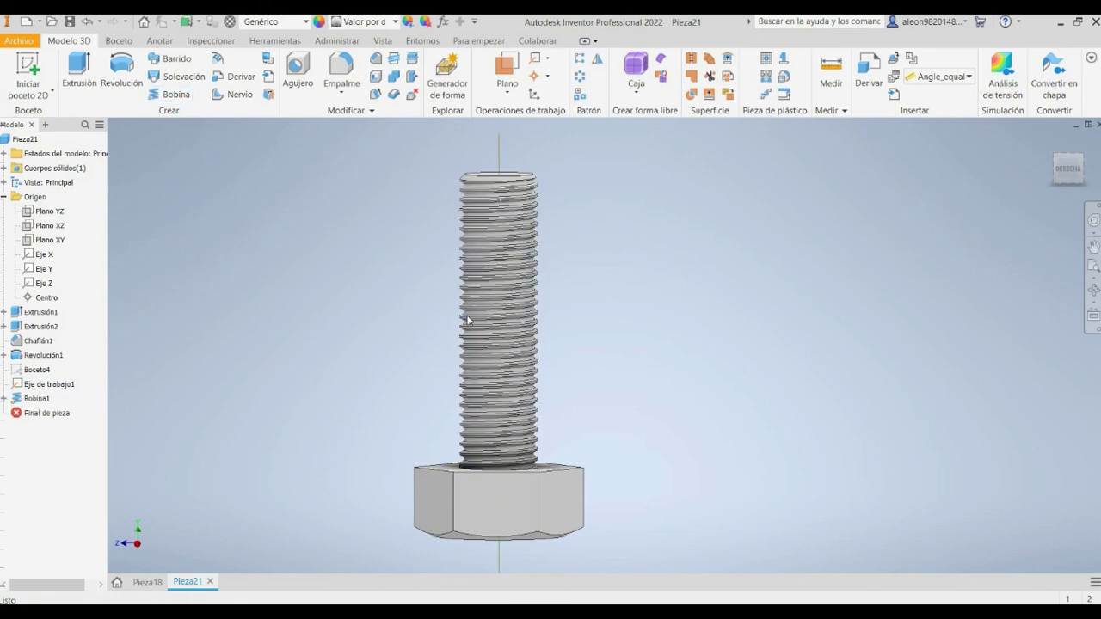
- Hide the work axis running through the shank
scroll(467, 320, "down", 5)
scroll(468, 317, "up", 8)
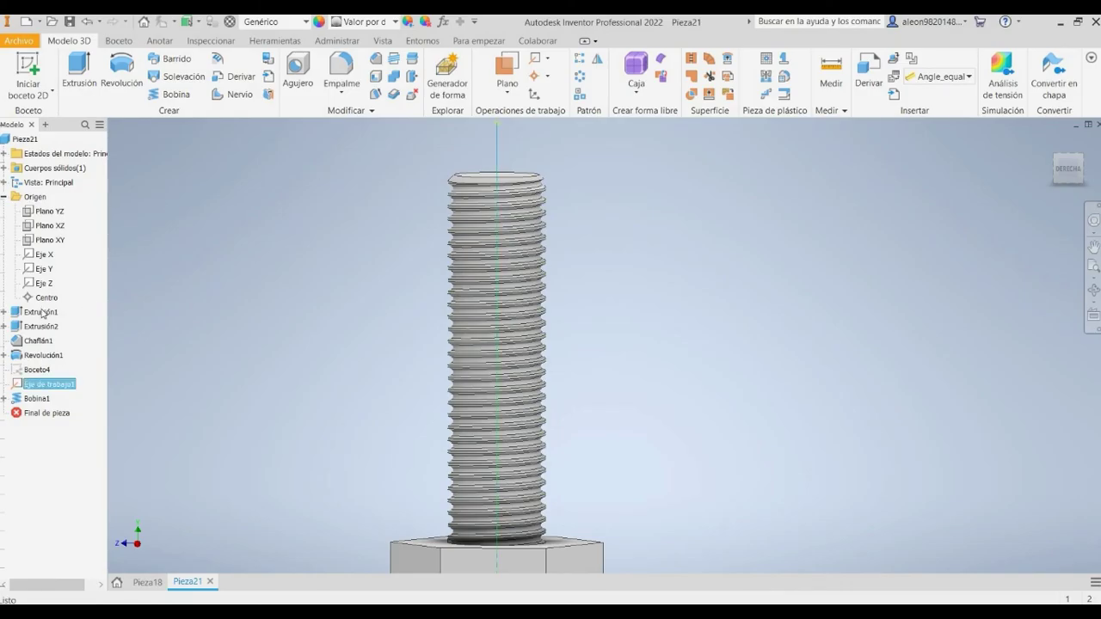
right_click(52, 384)
left_click(83, 469)
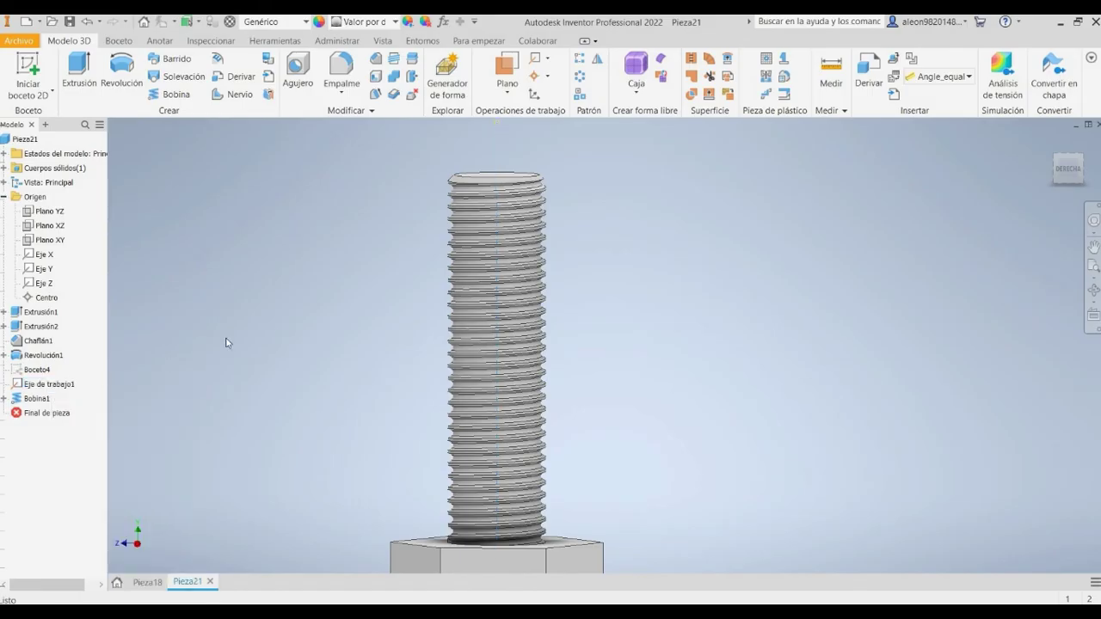
- Assign the material "Hierro, maleable" to the bolt
middle_click_drag(246, 266, 430, 146, "shift")
left_click(247, 22)
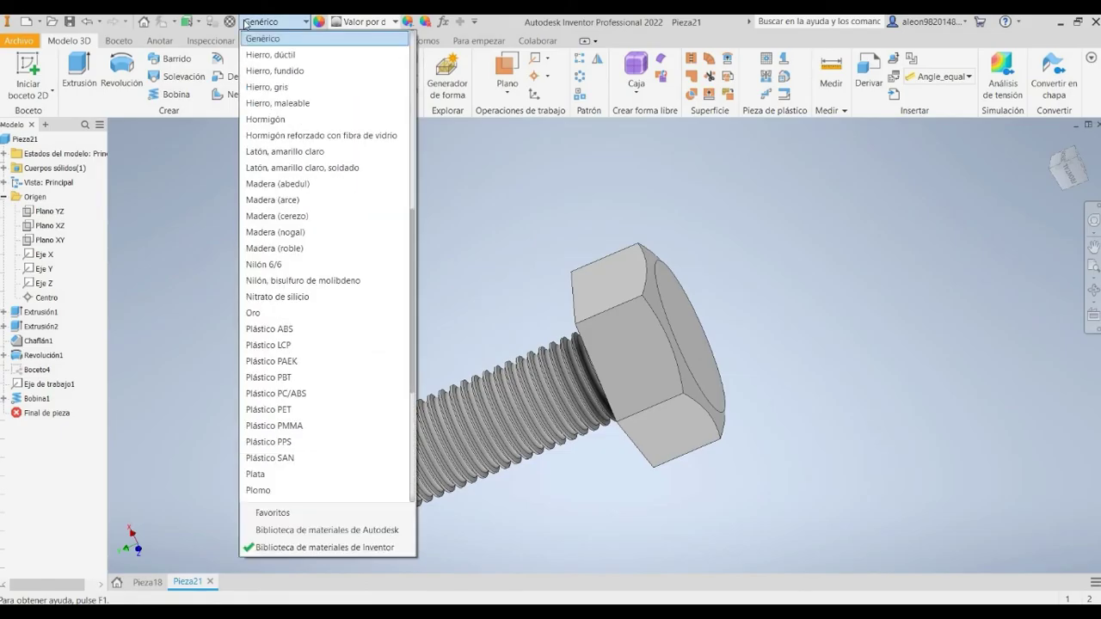
left_click(262, 101)
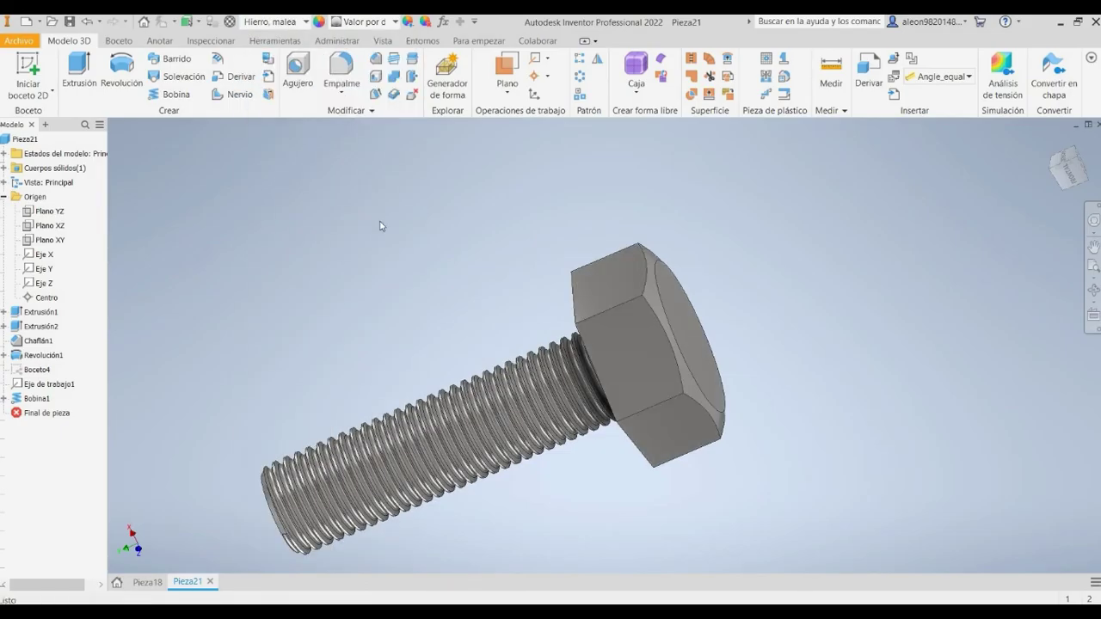
- View the finished bolt from the head side, look at the nut part, and return to the bolt part
middle_click_drag(338, 197, 366, 184, "shift")
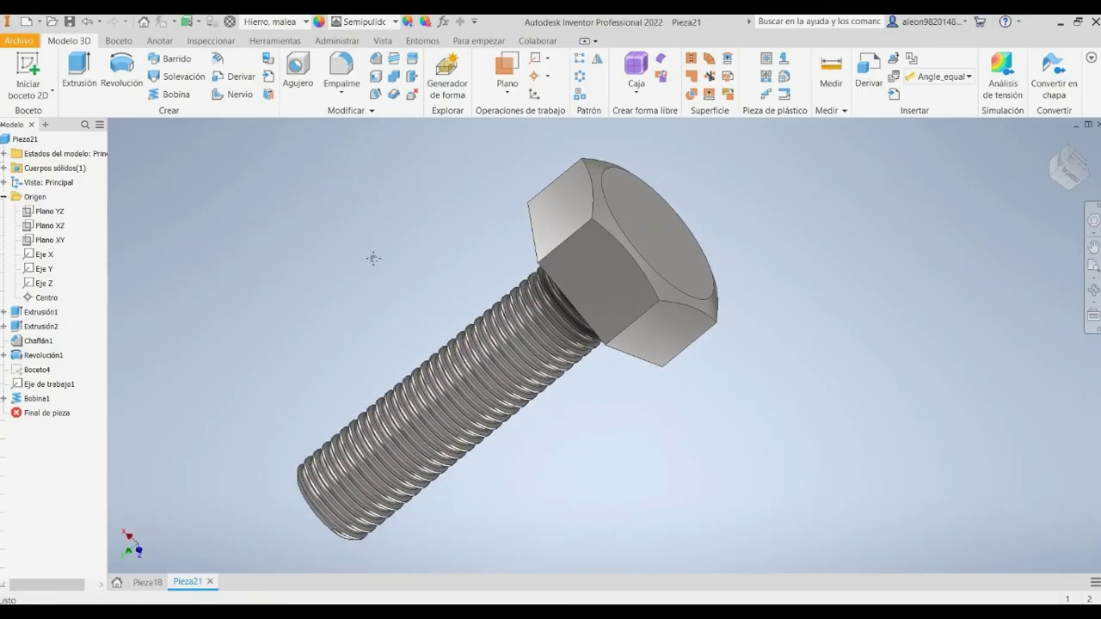
left_click(147, 582)
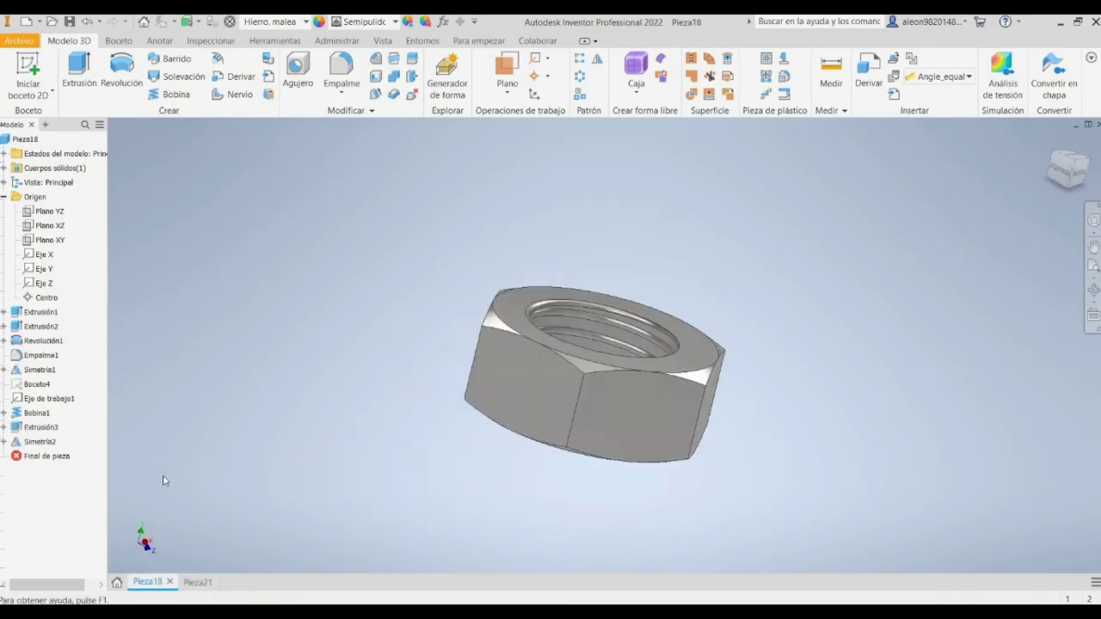
left_click(197, 582)
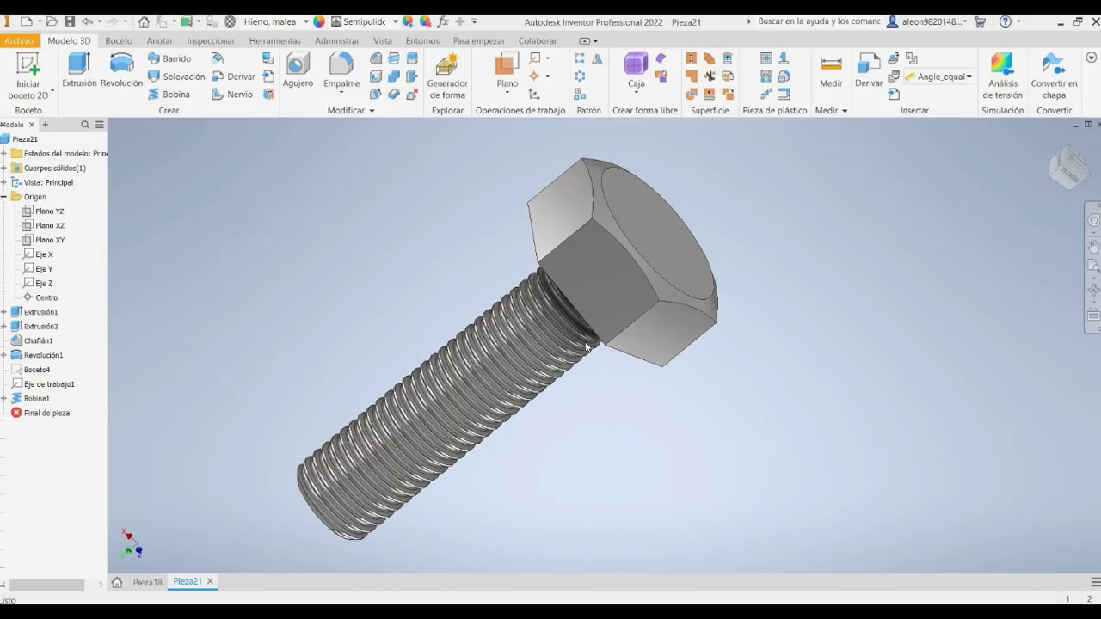